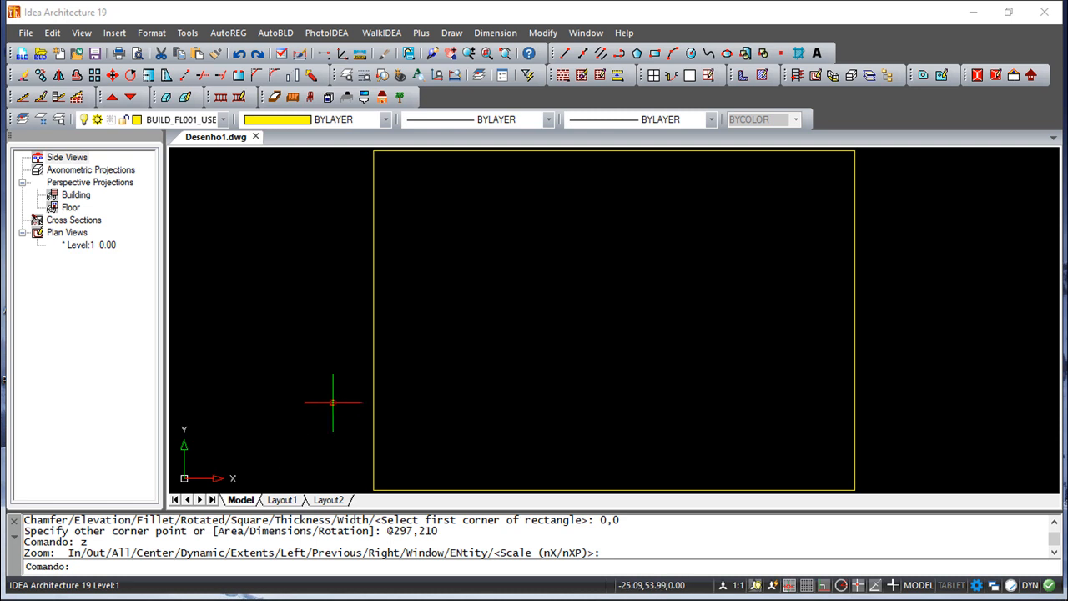
- Start a line at the absolute coordinates 0,0, the lower-left corner of the rectangle
scroll(375, 396, "down", 2)
scroll(391, 392, "up", 2)
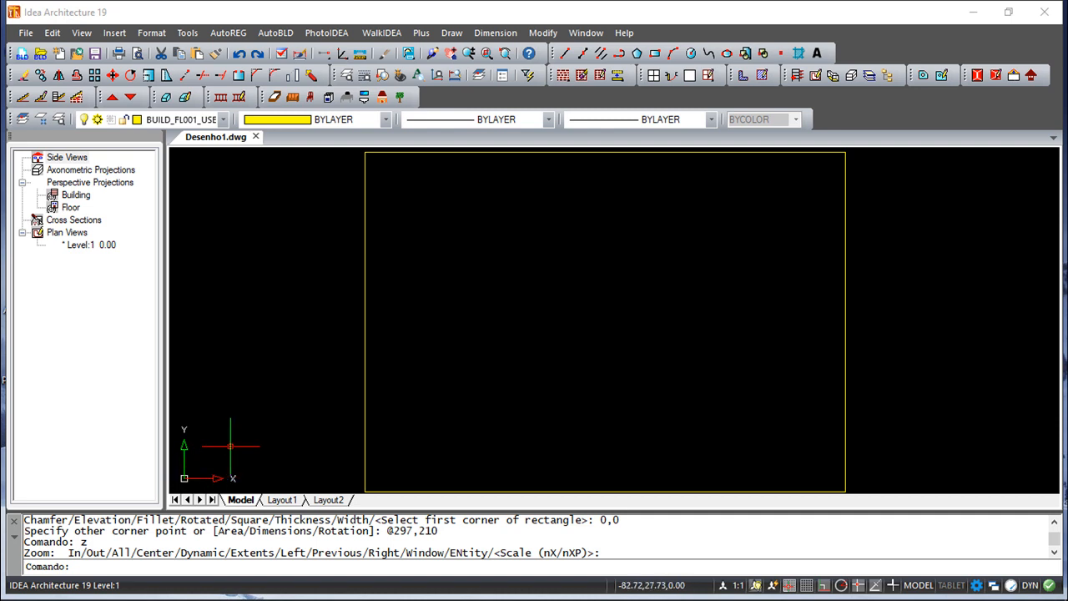
scroll(459, 393, "up", 2)
scroll(460, 398, "down", 4)
middle_click_drag(498, 395, 484, 371)
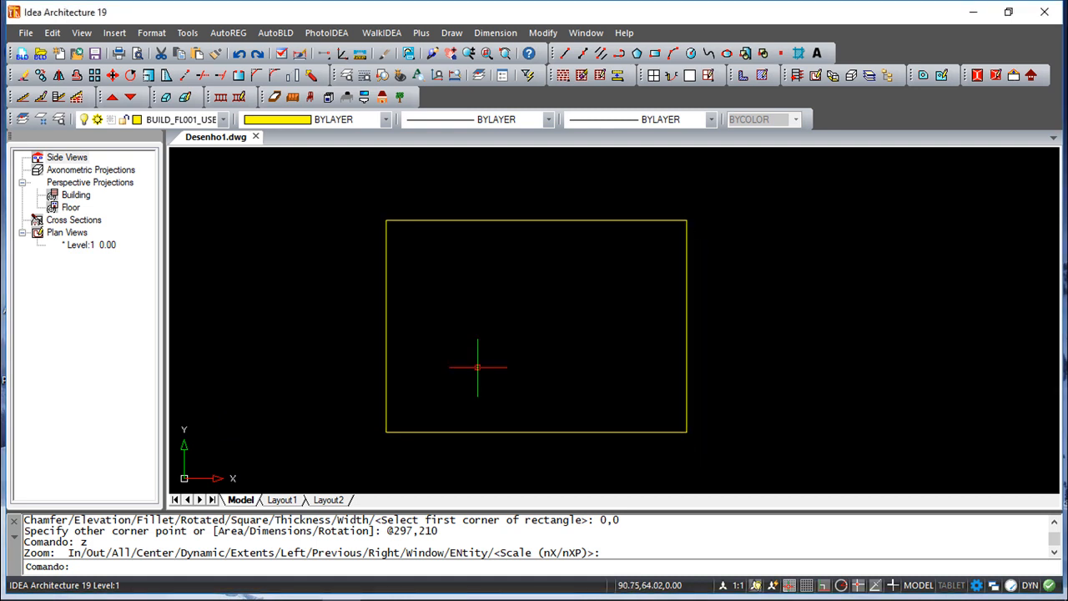
left_click(565, 54)
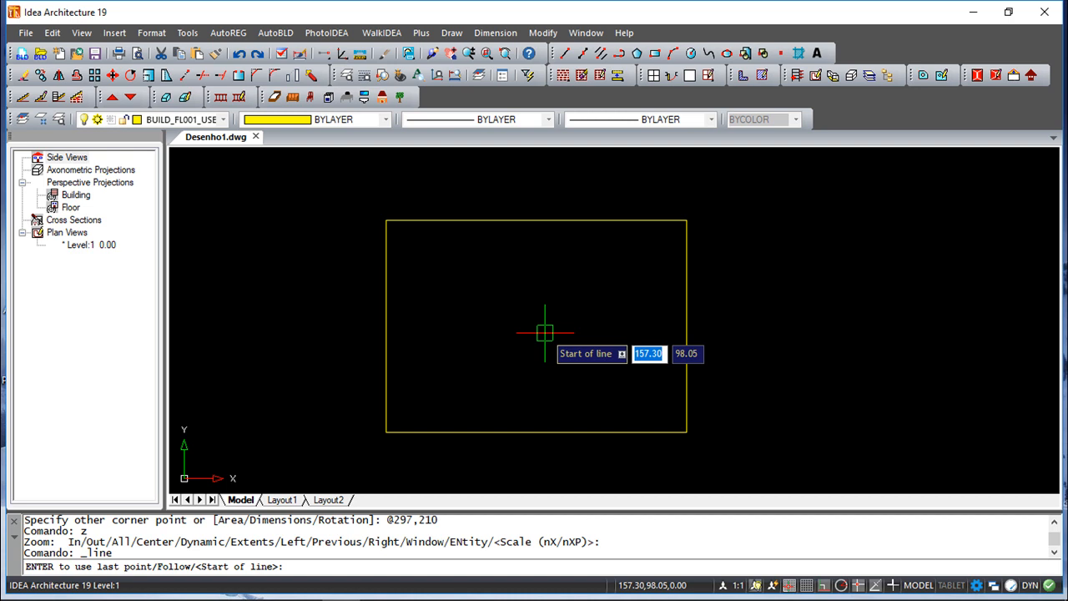
type("0")
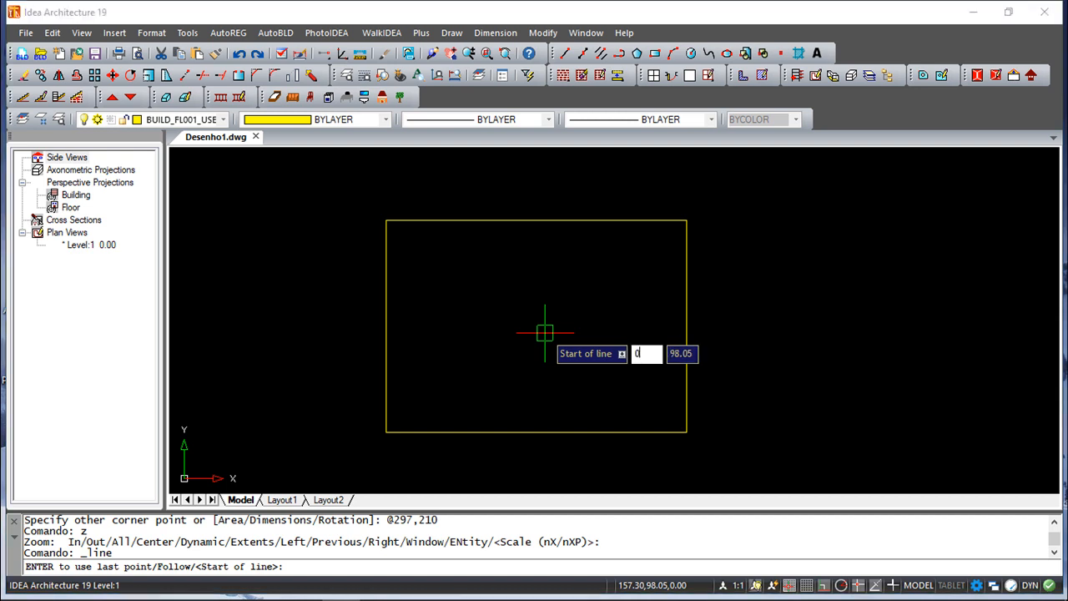
key("Tab")
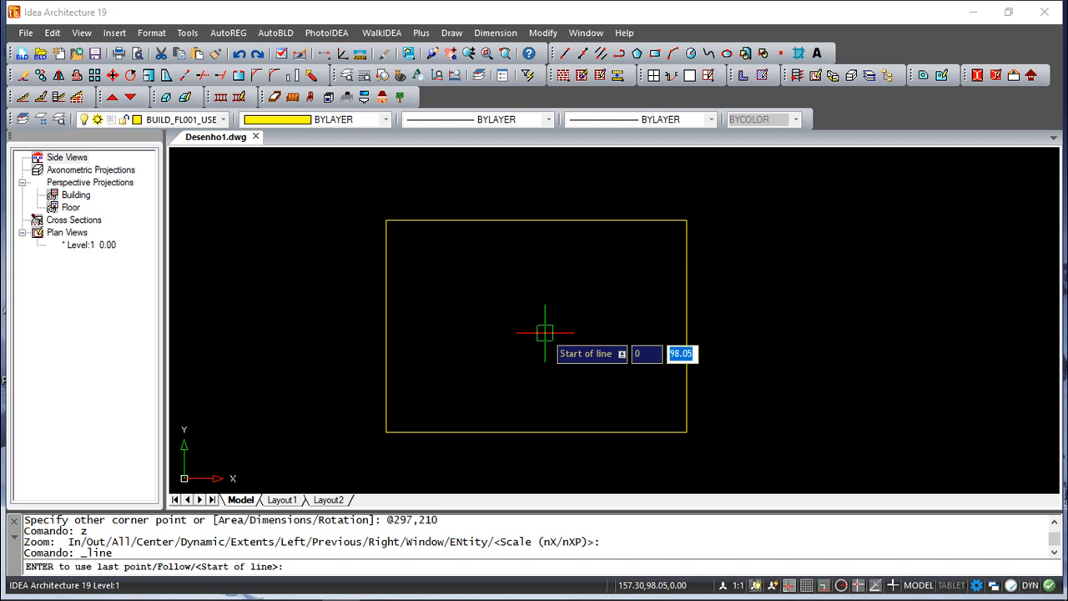
type("0")
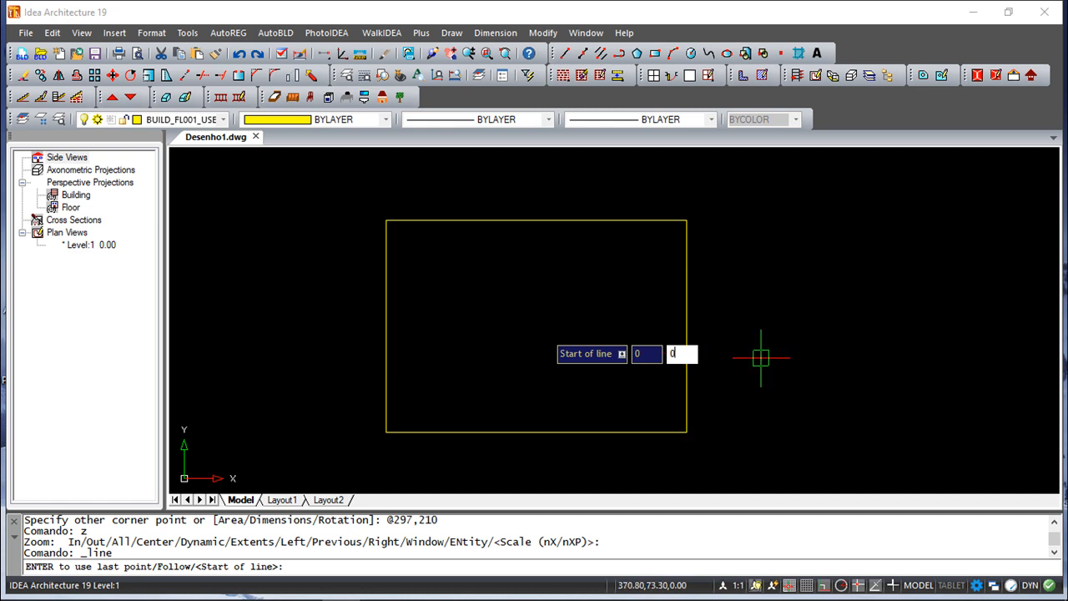
key("Return")
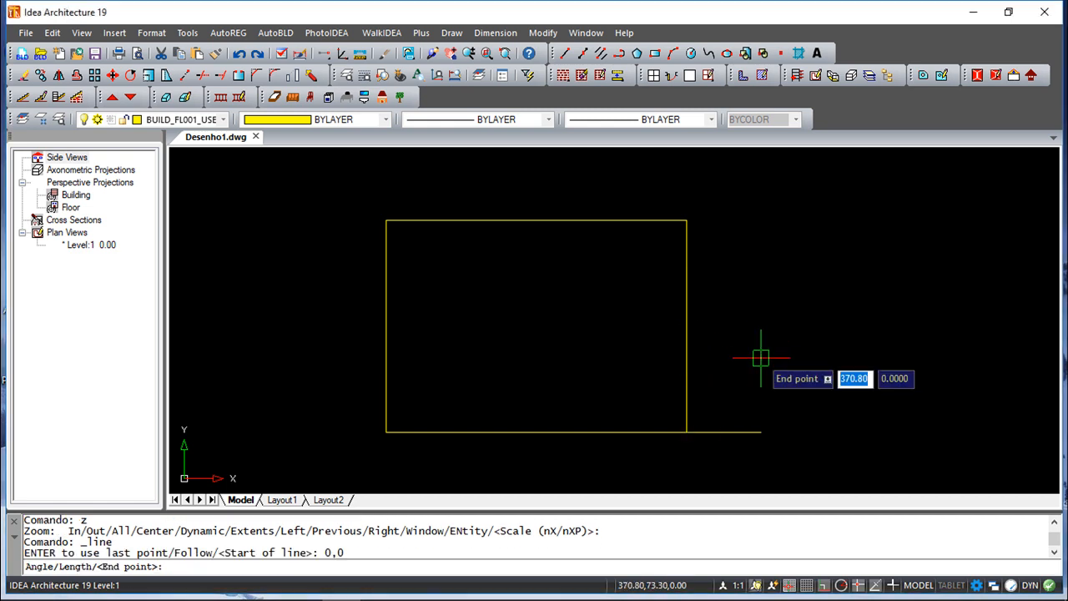
left_click(824, 586)
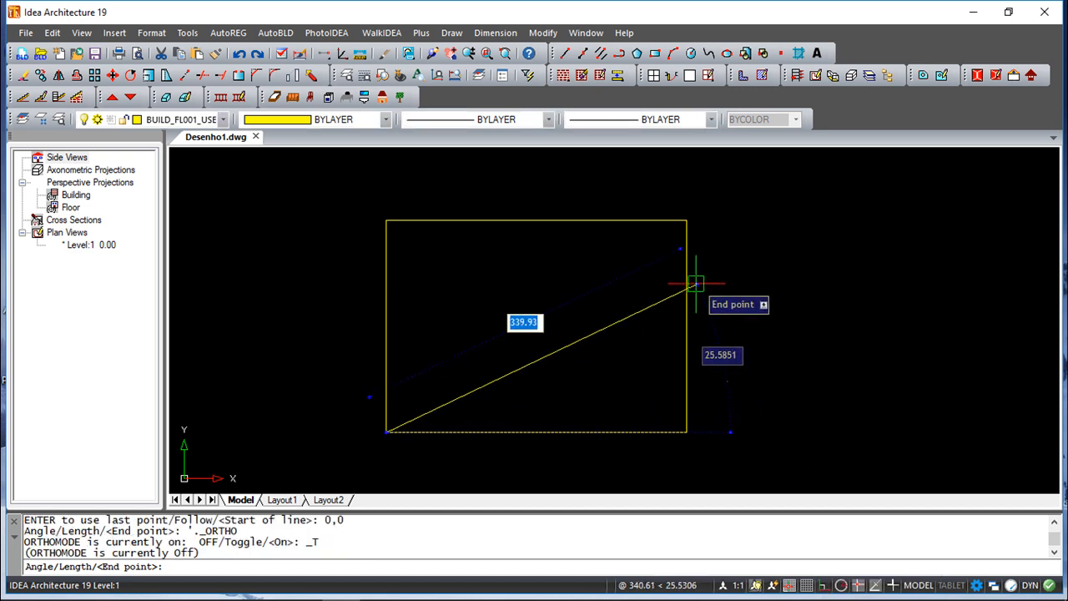
scroll(426, 379, "down", 2)
scroll(432, 381, "up", 4)
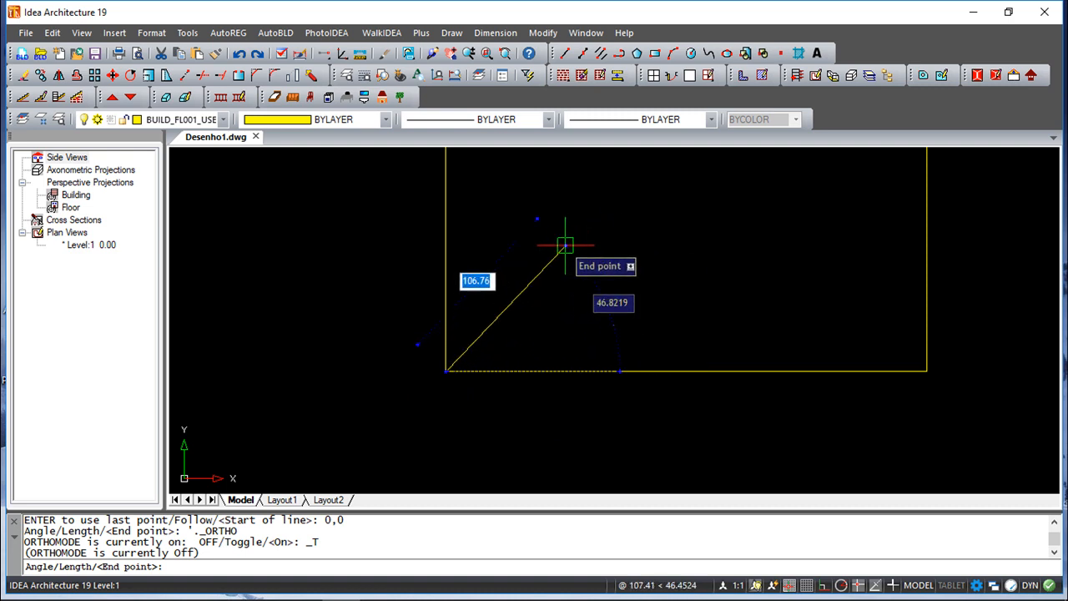
middle_click_drag(619, 256, 540, 336)
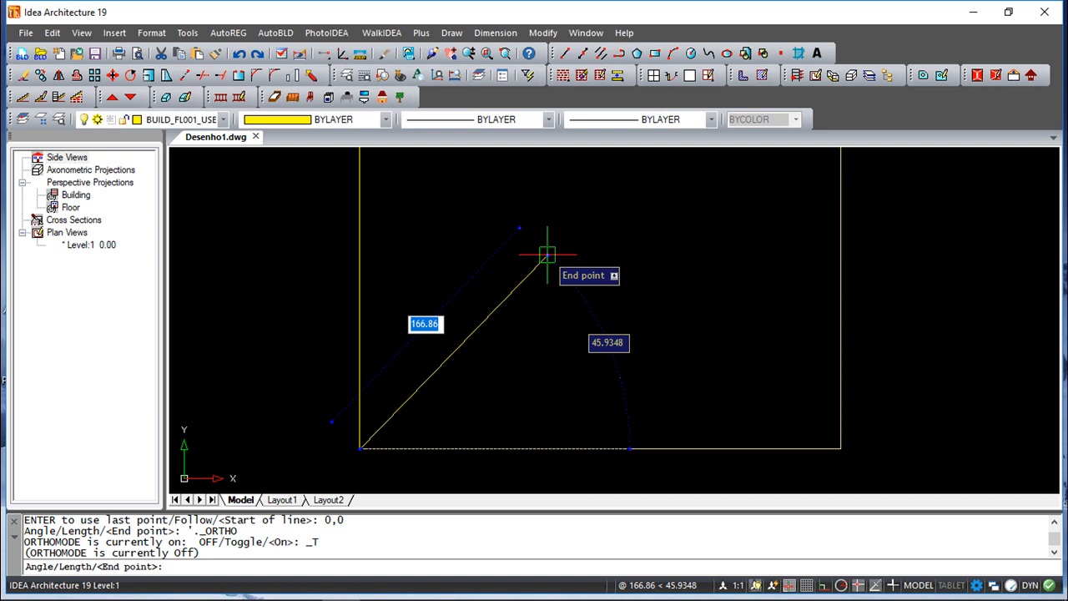
type("110")
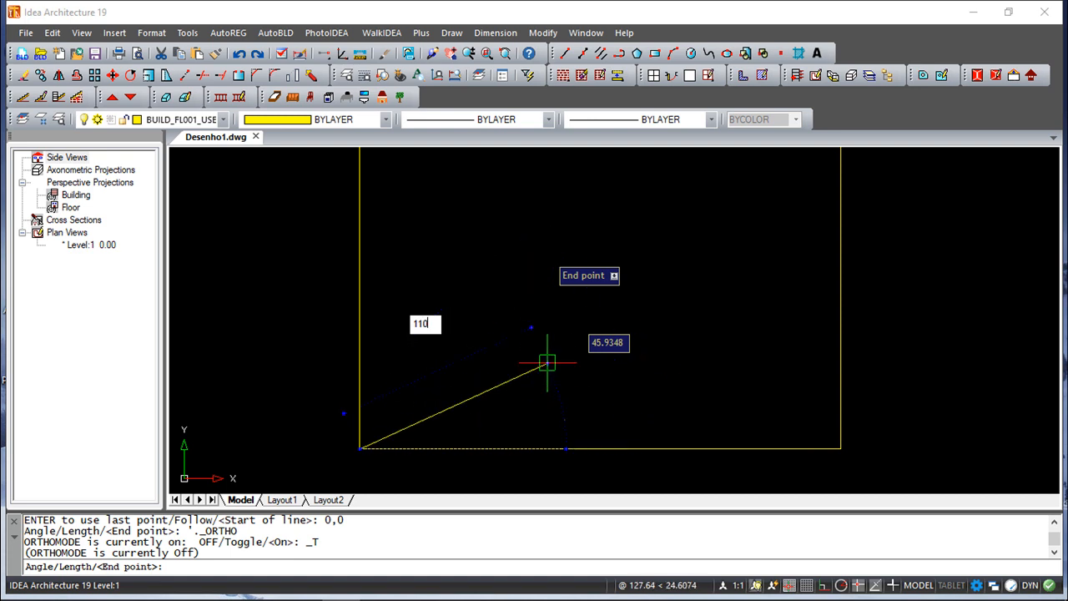
key("BackSpace")
key("BackSpace")
type("00")
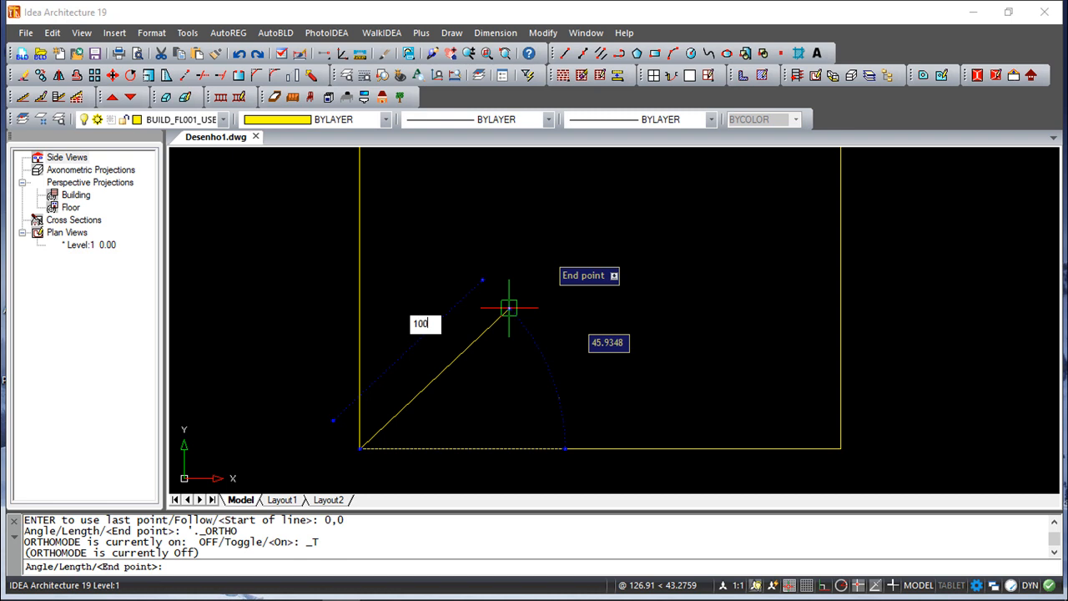
key("Tab")
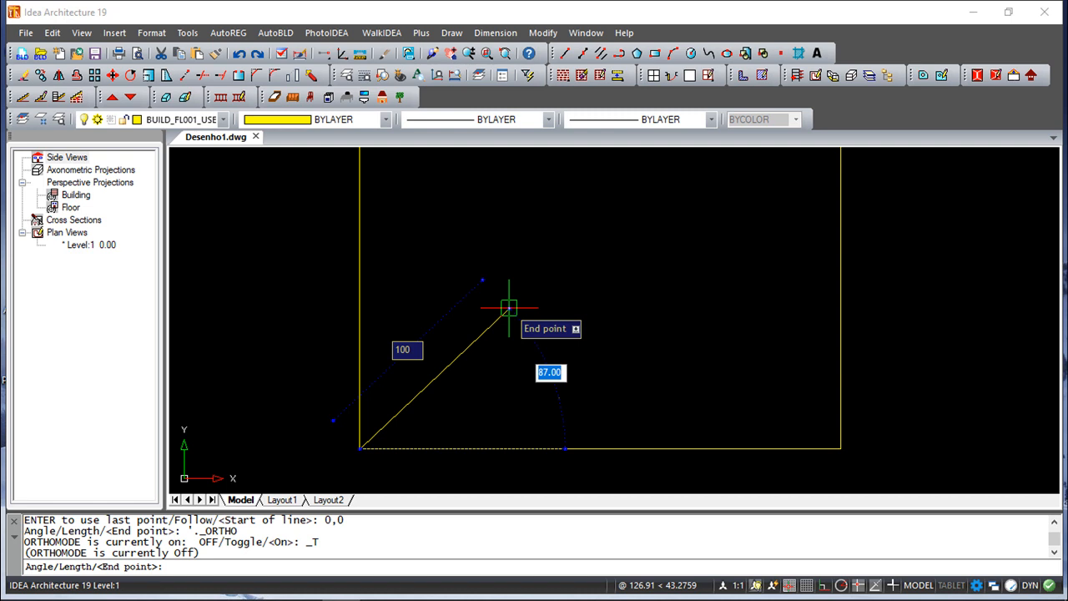
type("50")
key("Return")
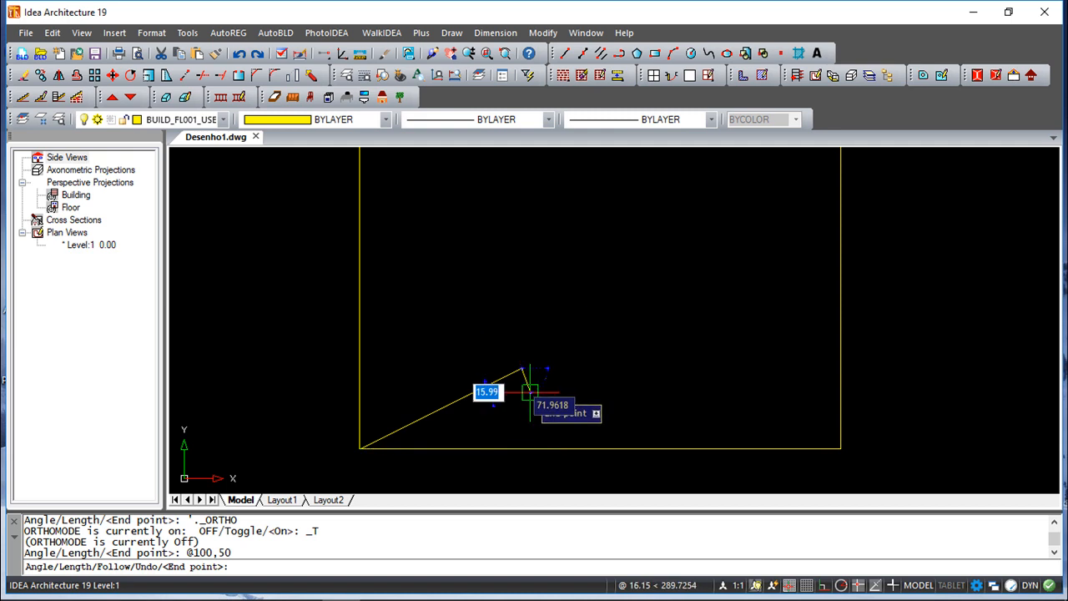
scroll(492, 423, "down", 4)
scroll(501, 424, "up", 6)
middle_click_drag(495, 424, 541, 373)
right_click(628, 351)
left_click(684, 357)
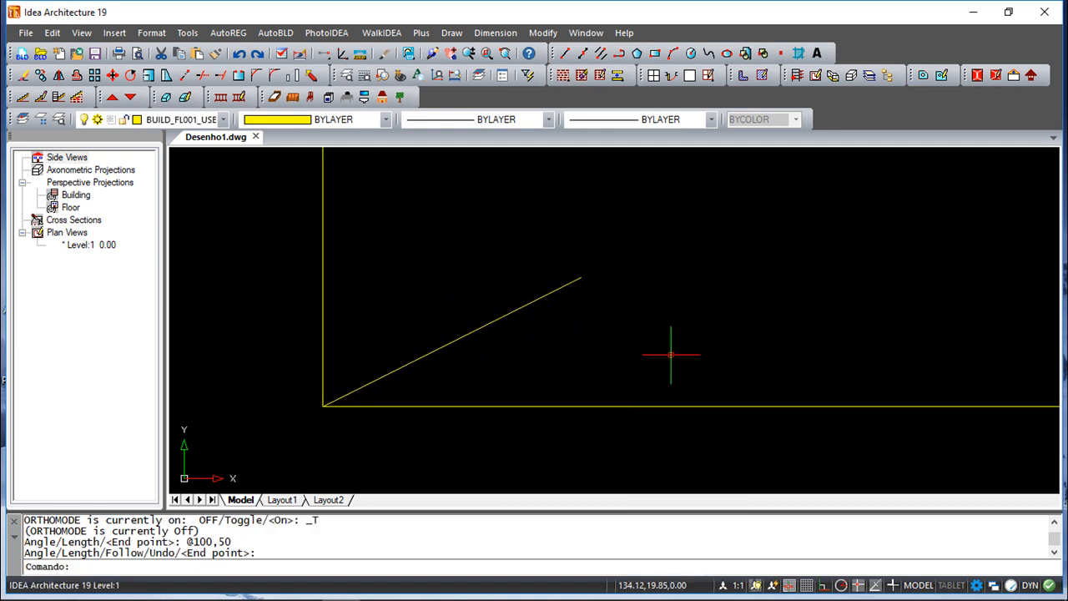
- Preview a horizontal linear dimension between the diagonal line's two endpoints and cancel it without placing it
left_click(495, 33)
left_click(506, 51)
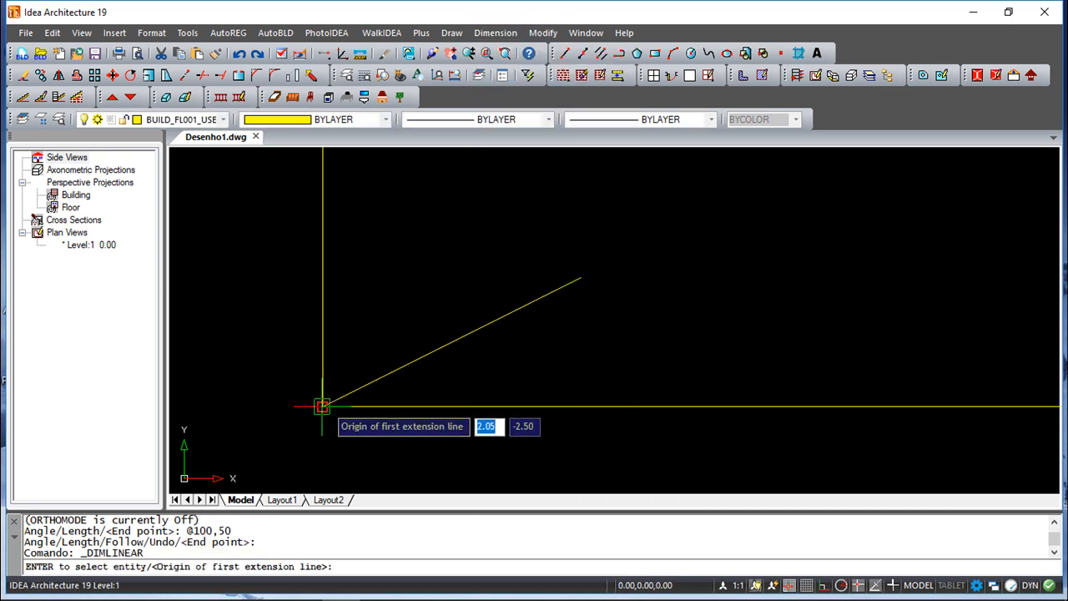
left_click(323, 407)
left_click(582, 277)
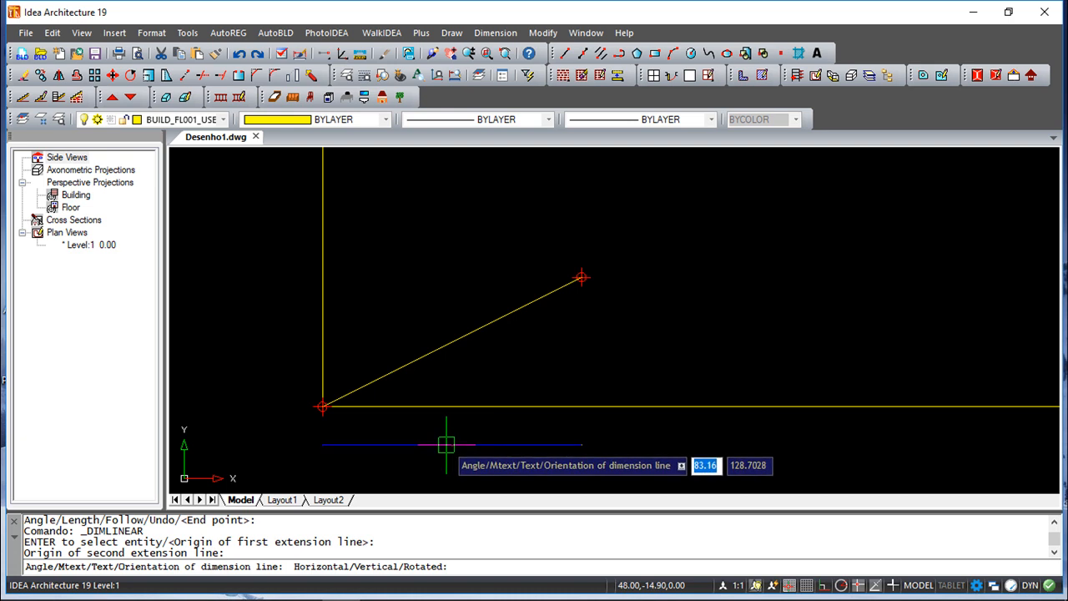
scroll(446, 444, "up", 5)
scroll(508, 382, "up", 2)
scroll(505, 384, "down", 6)
scroll(506, 383, "down", 2)
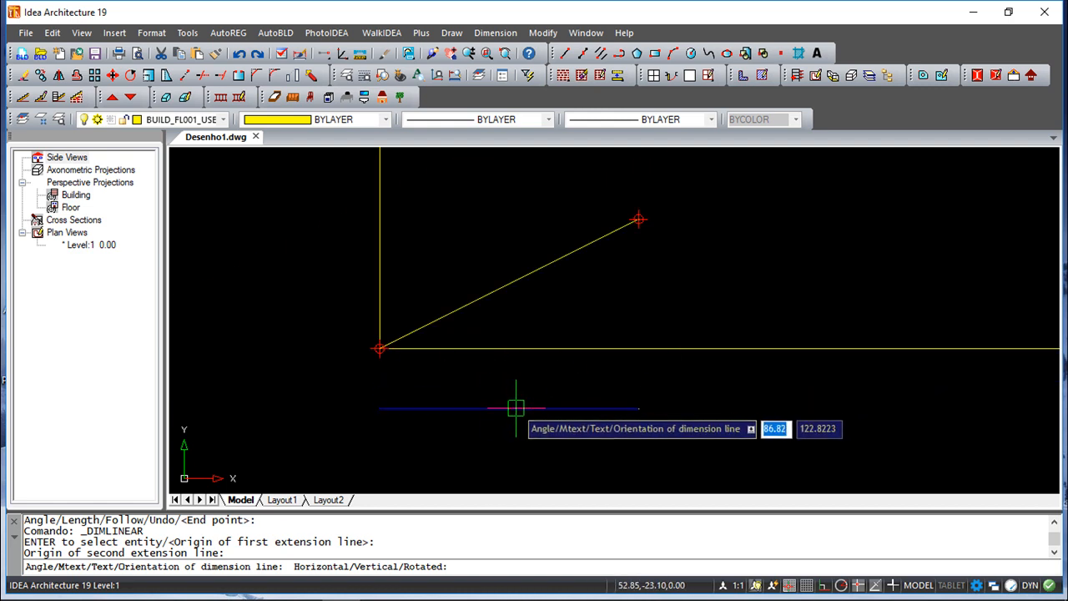
key("Escape")
key("Escape")
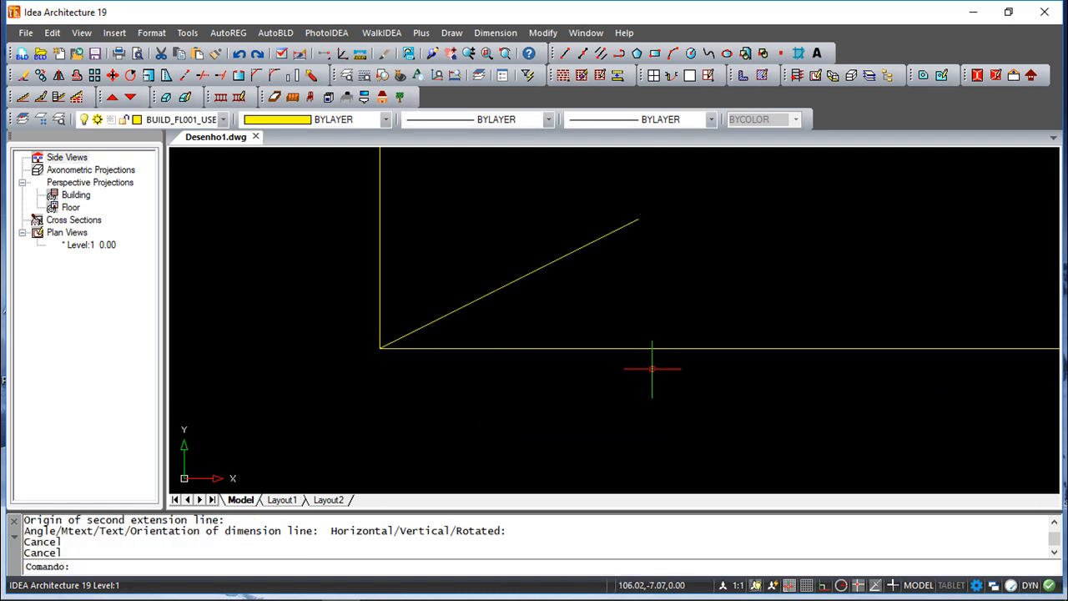
- Check the diagonal line's vertical extent with a linear dimension preview between its endpoints, then cancel it
left_click(496, 33)
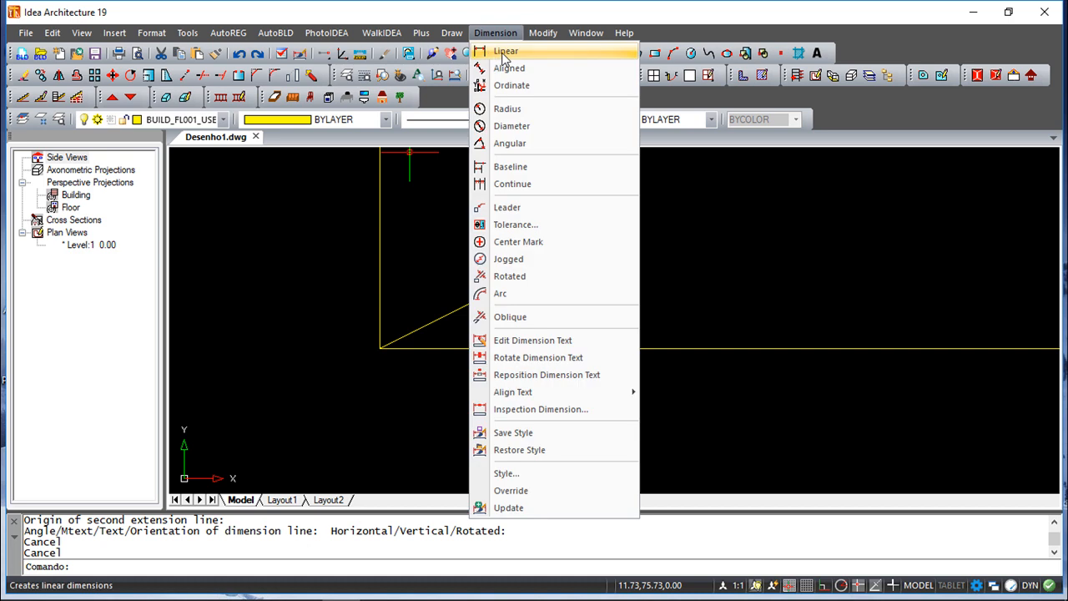
left_click(501, 53)
left_click(639, 220)
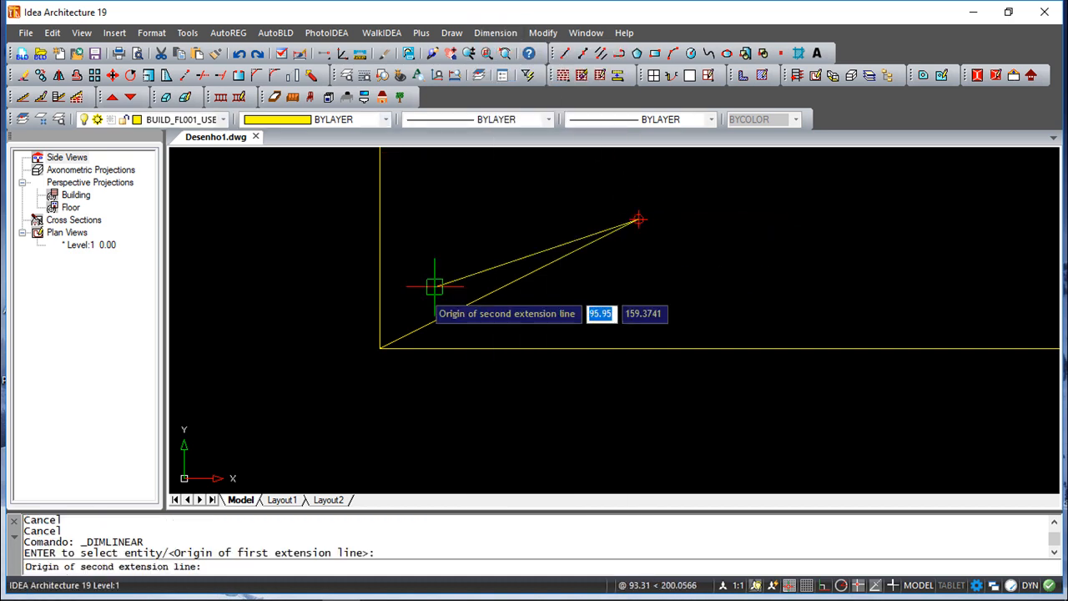
left_click(380, 348)
scroll(669, 283, "down", 6)
scroll(674, 285, "up", 9)
middle_click_drag(670, 290, 684, 251)
scroll(649, 372, "down", 5)
middle_click_drag(647, 386, 543, 210)
scroll(573, 303, "up", 5)
middle_click_drag(529, 371, 534, 255)
middle_click_drag(529, 384, 538, 288)
scroll(554, 308, "up", 4)
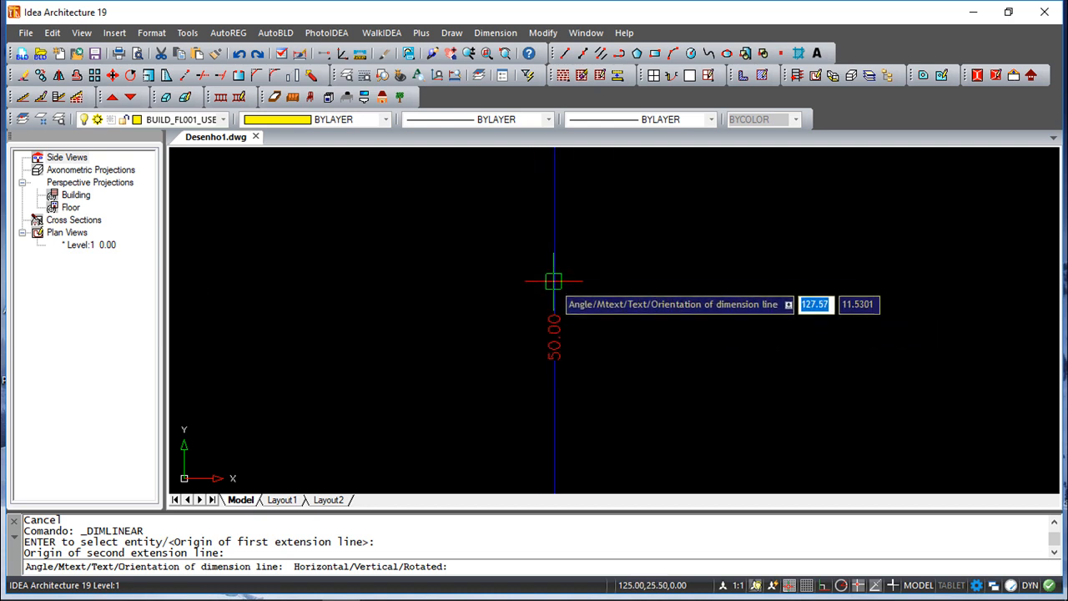
key("Escape")
key("Escape")
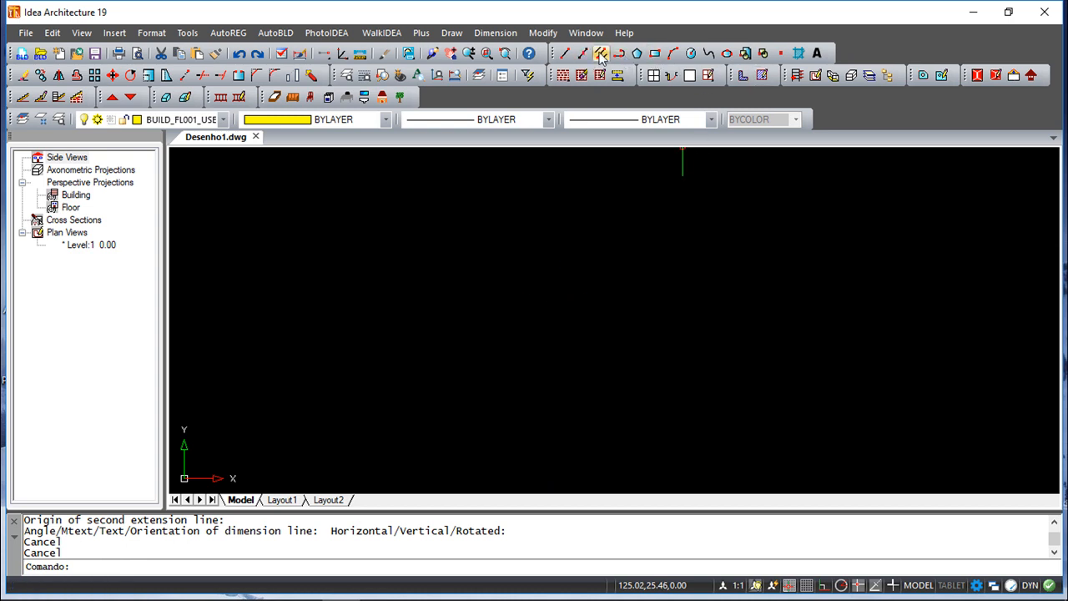
- Zoom to the drawing extents and bring the diagonal line and the rectangle's lower part into clear view
type("z")
key("Return")
type("e")
key("Return")
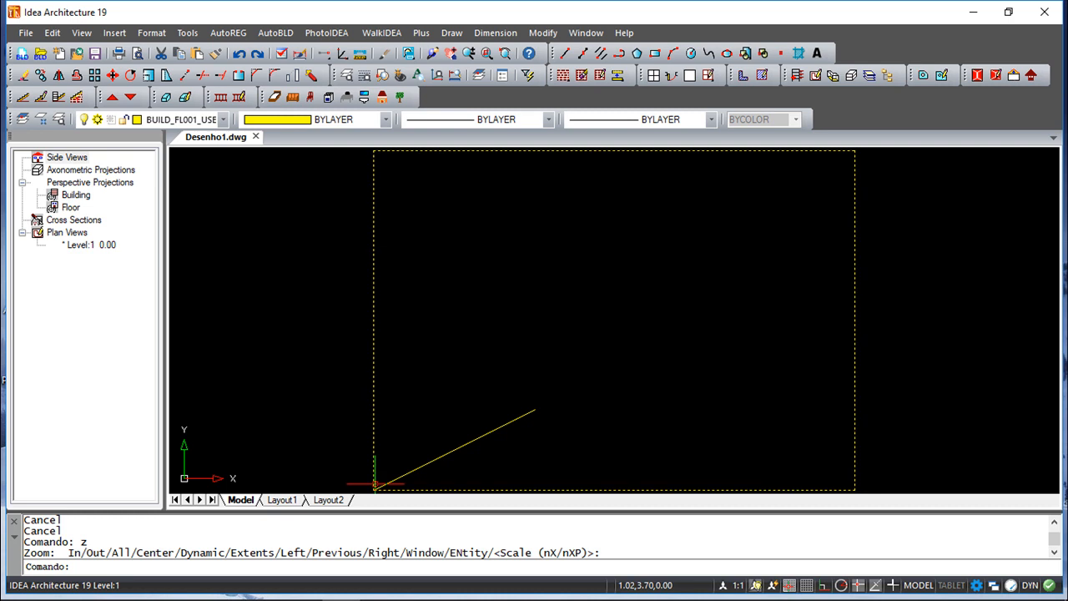
middle_click_drag(564, 349, 573, 264)
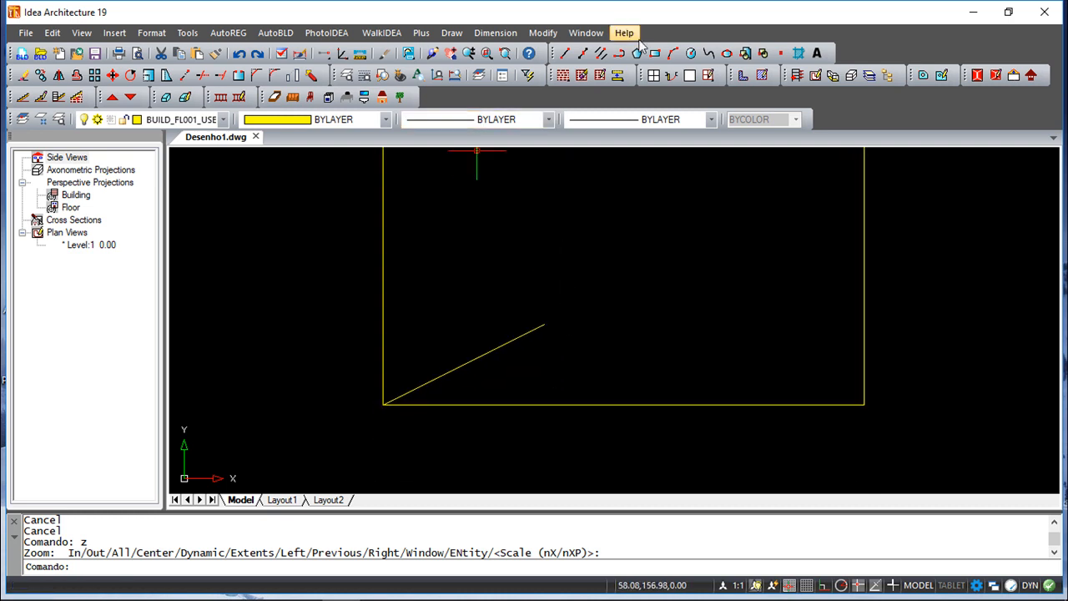
left_click(565, 52)
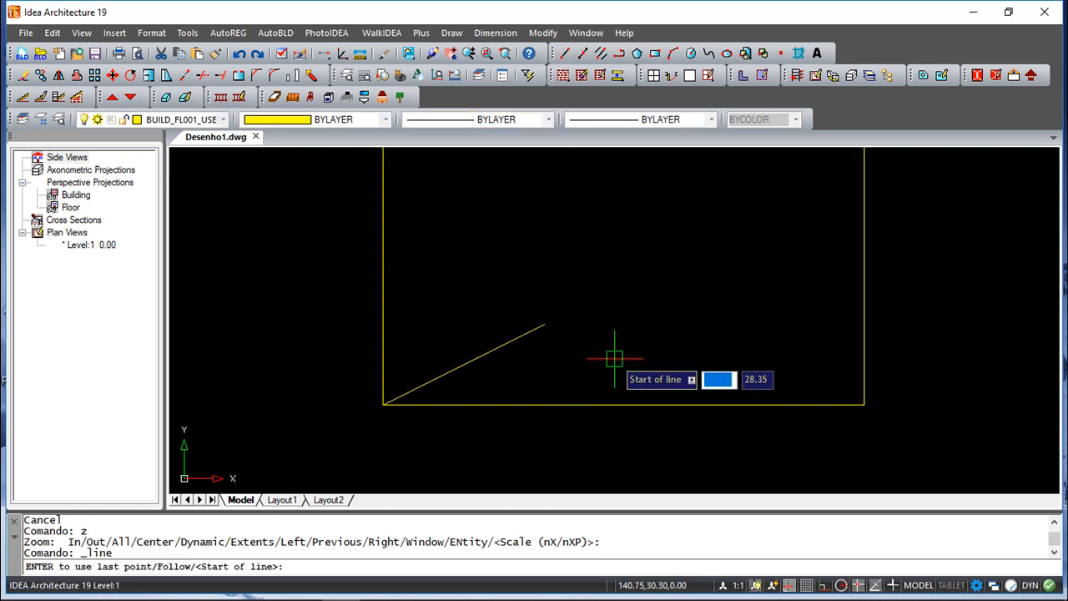
left_click(545, 324)
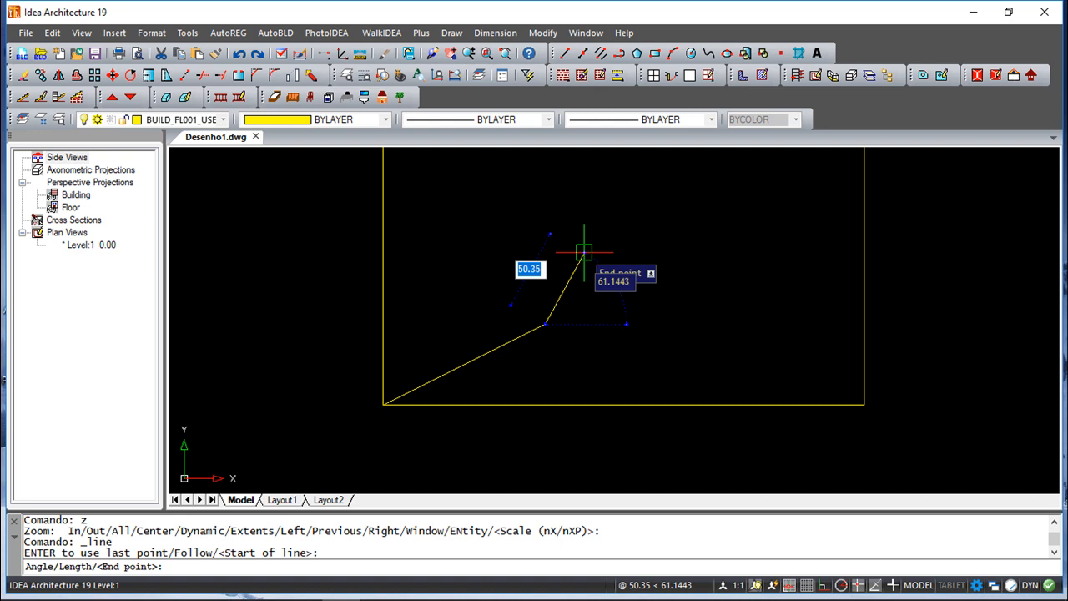
type("100")
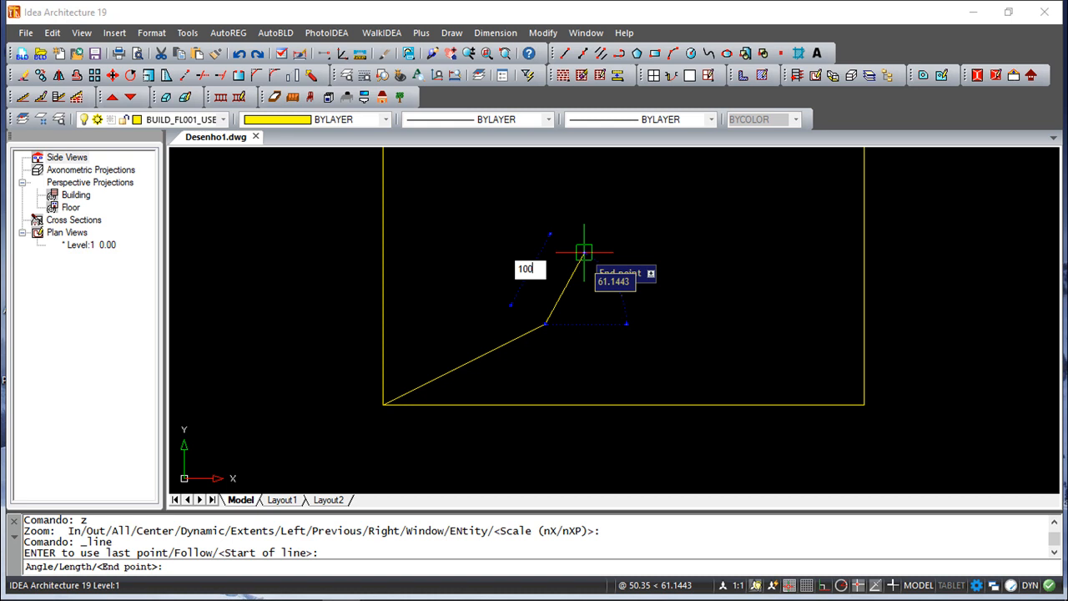
key("Tab")
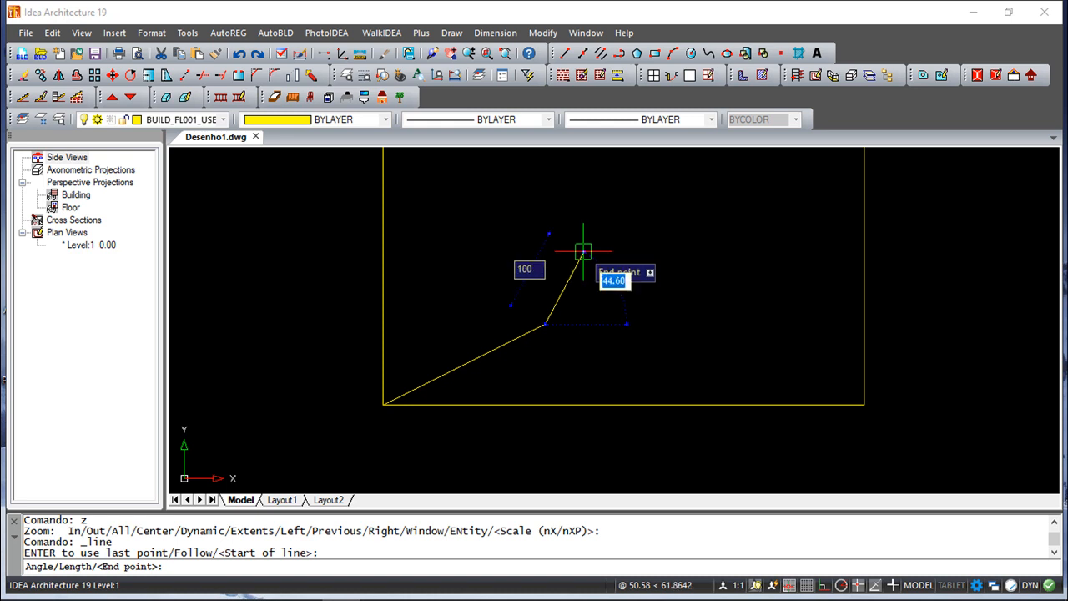
type("30")
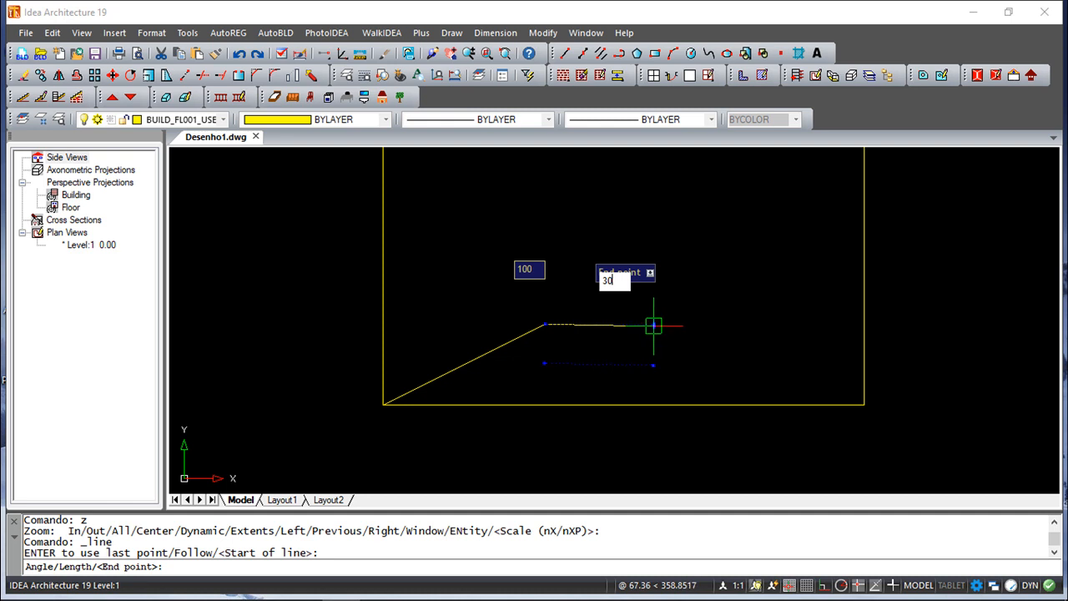
key("Escape")
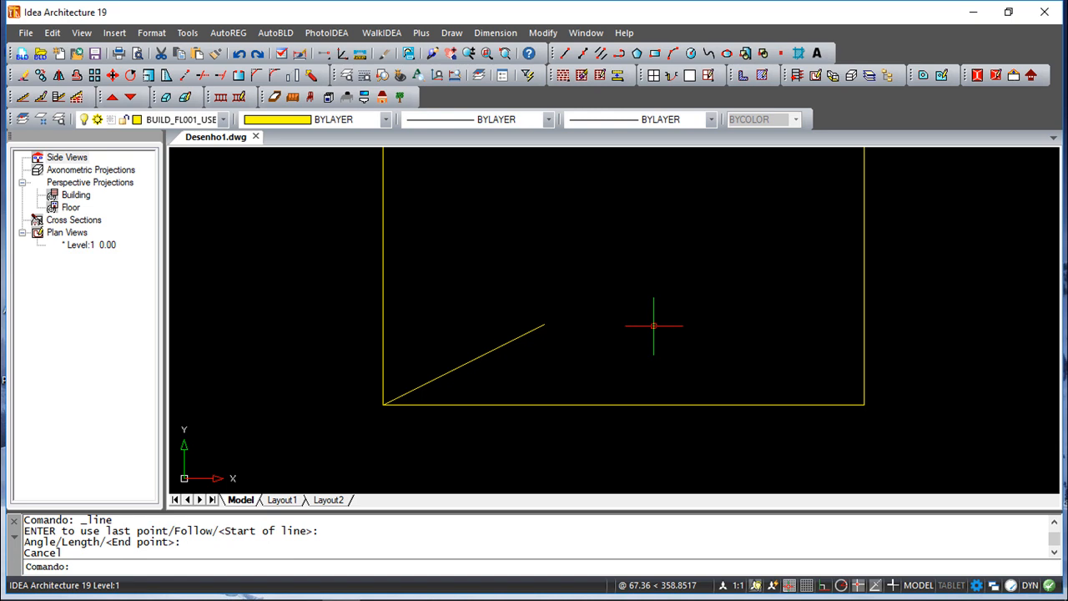
left_click(565, 55)
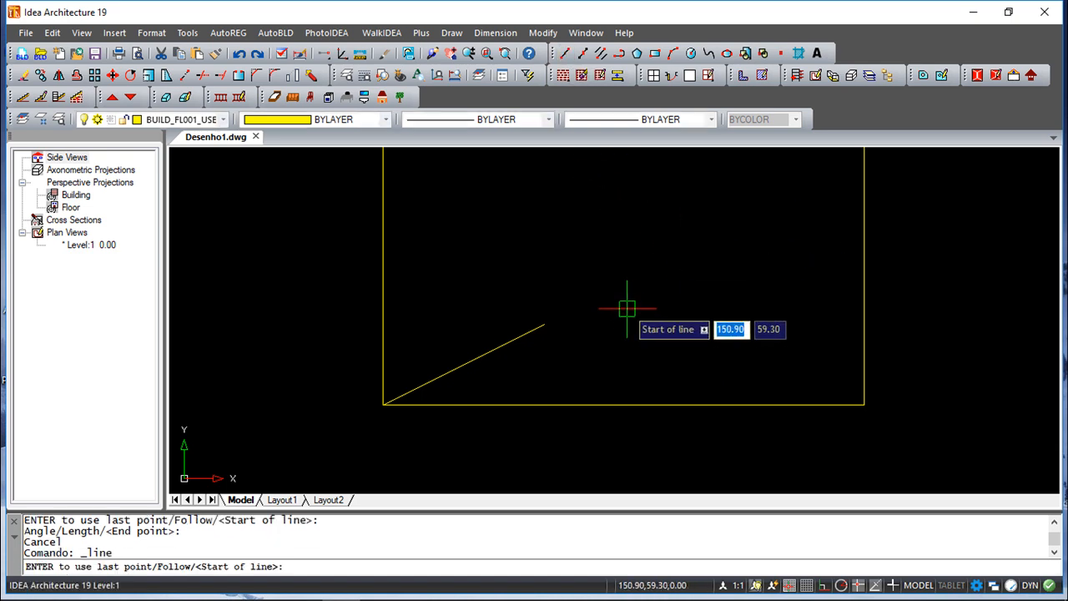
type("@")
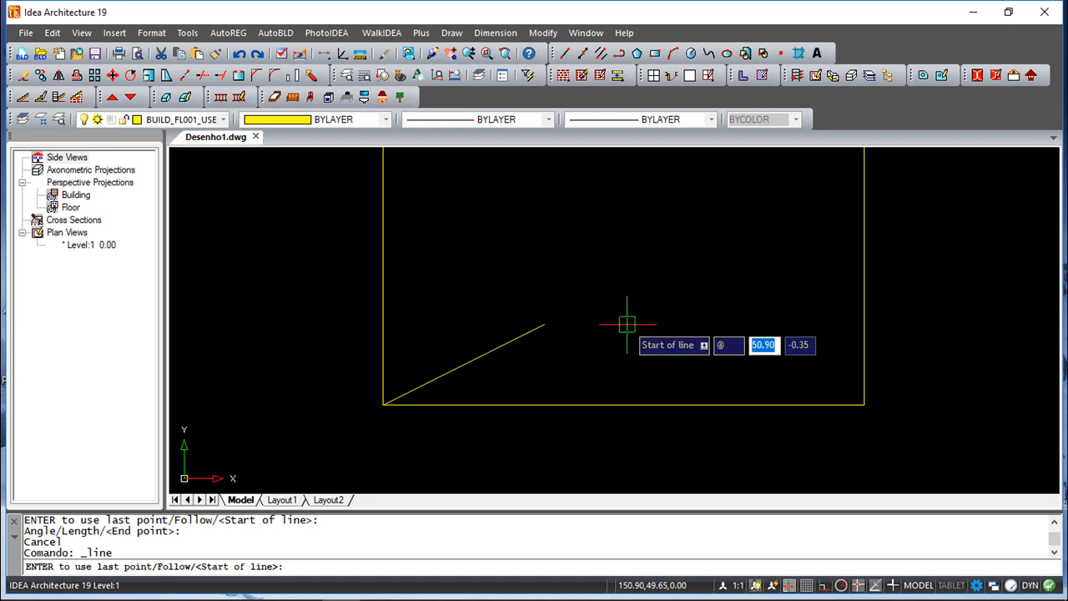
type("100")
key("Tab")
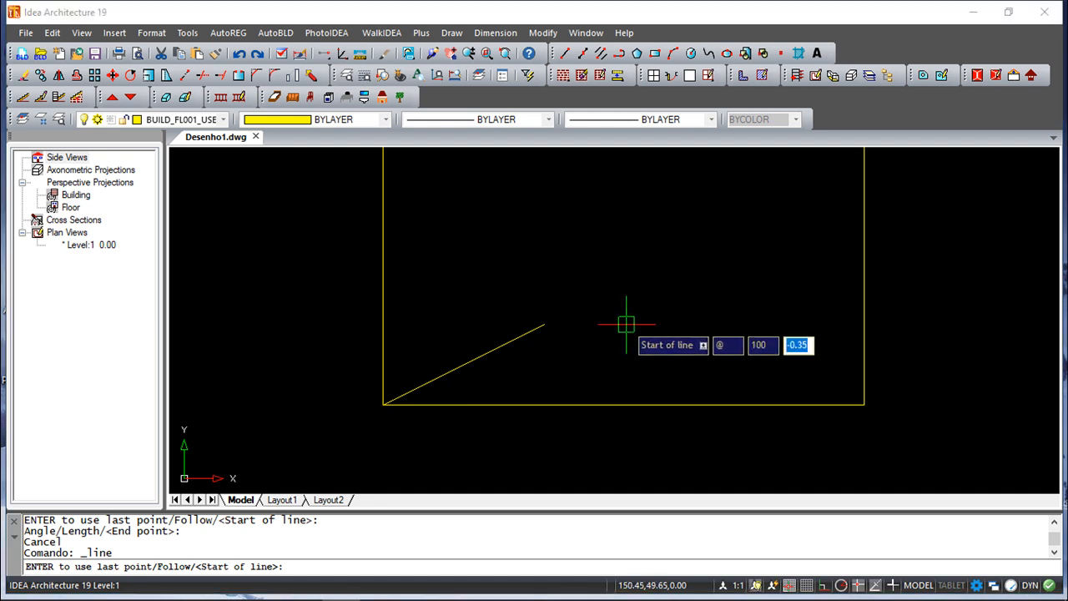
type("30")
key("Return")
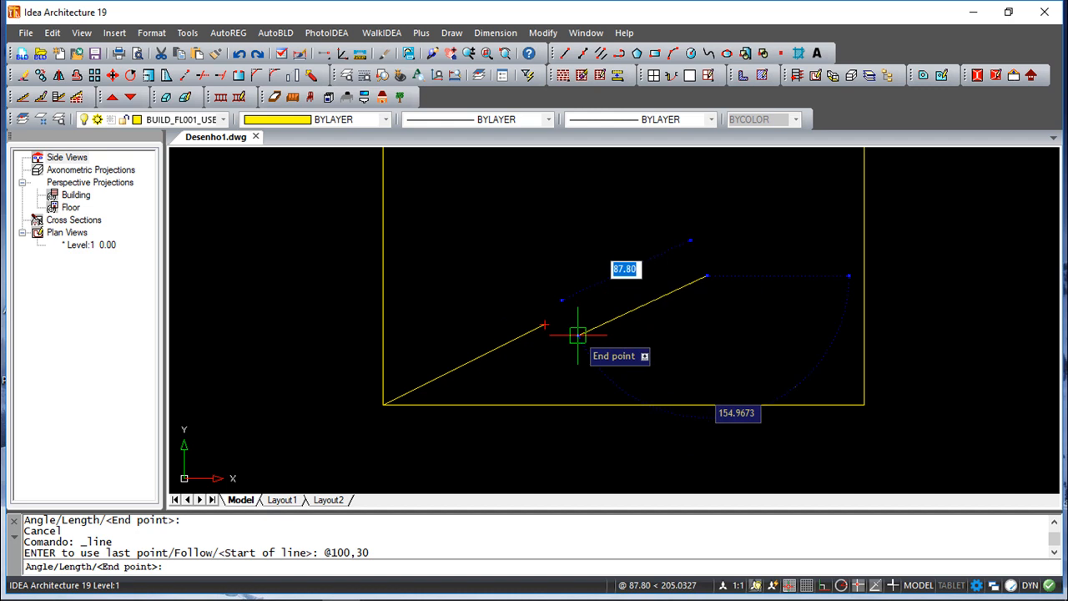
key("Escape")
key("Escape")
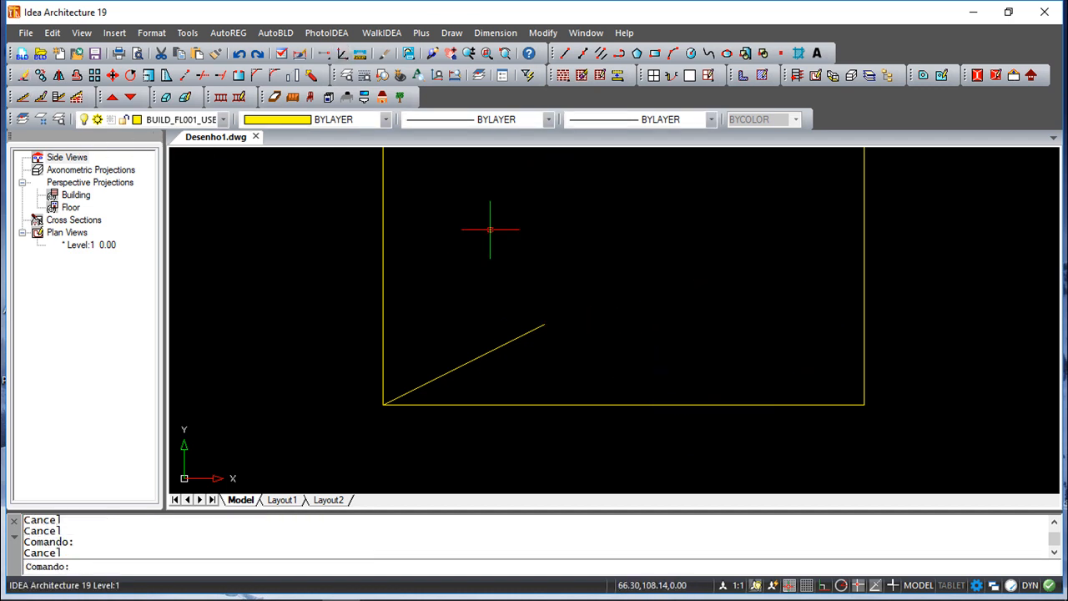
- Delete the diagonal line inside the rectangle
left_click(519, 370)
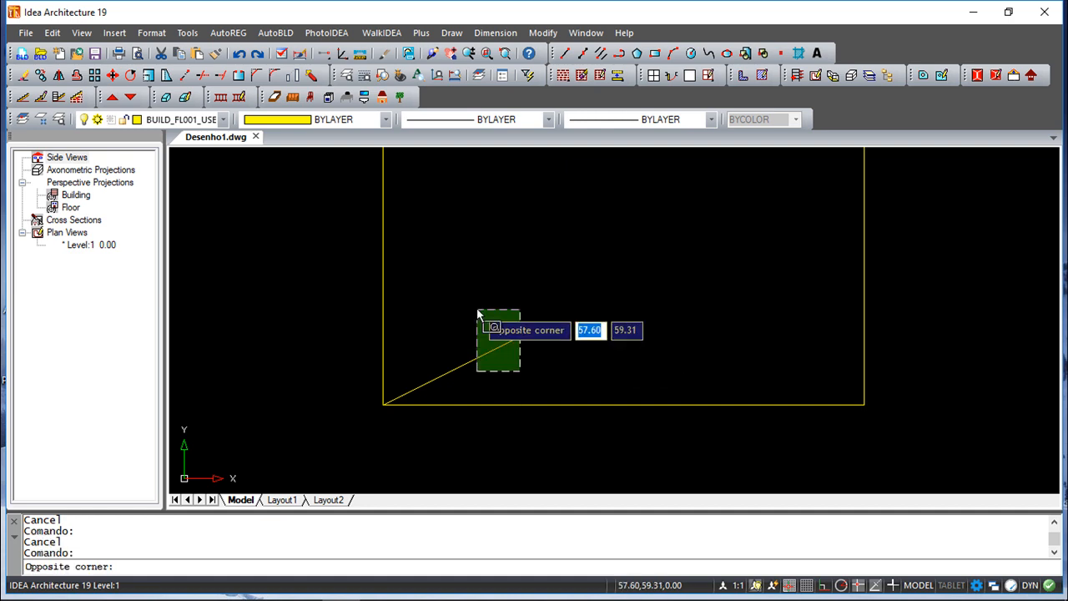
left_click(481, 313)
key("Delete")
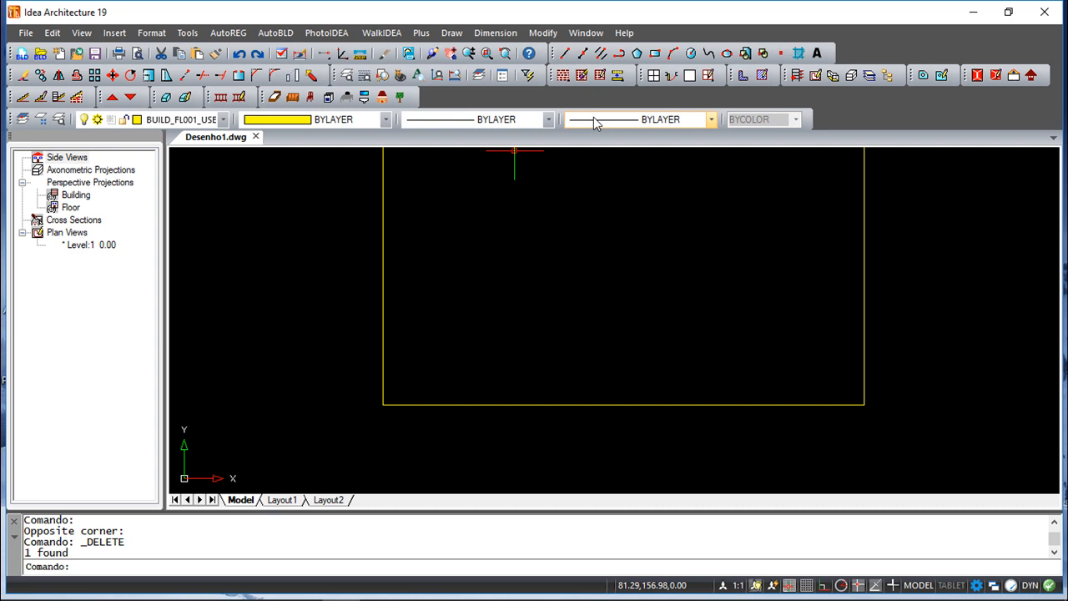
- Draw a line from the rectangle's lower-left corner with a length of 45 at an angle of 30 degrees
mouse_move(654, 253)
middle_mouse_down()
mouse_move(632, 293)
mouse_move(640, 299)
middle_mouse_up()
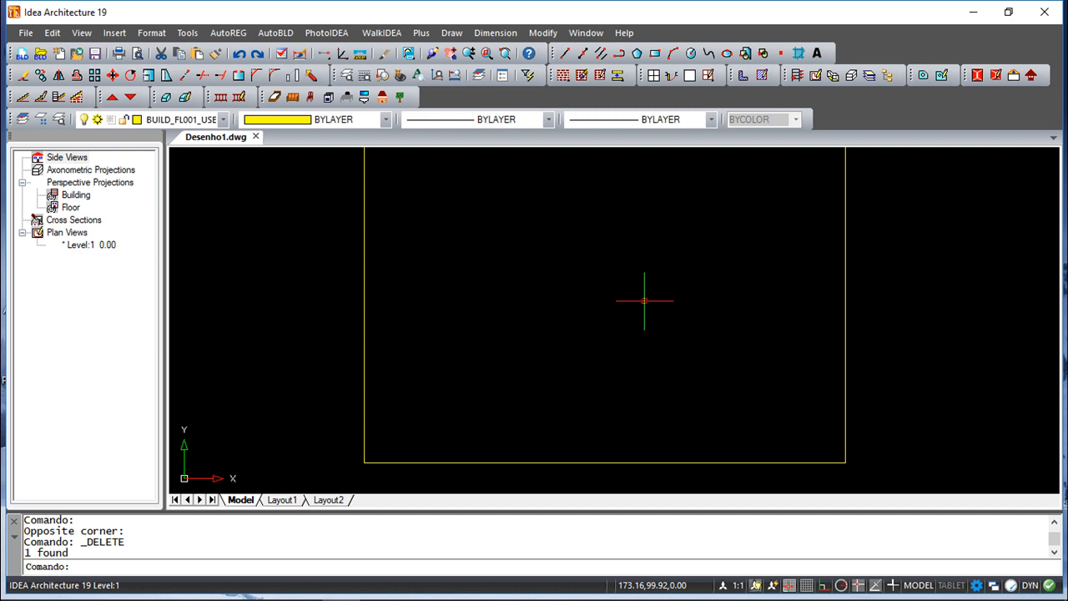
left_click(564, 53)
left_click(365, 462)
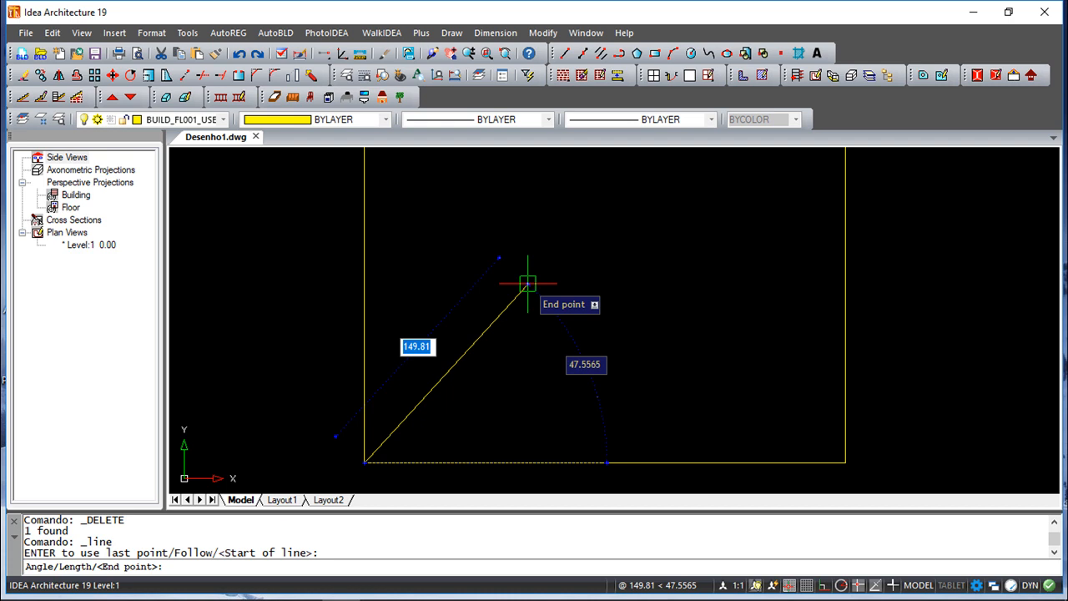
type("45")
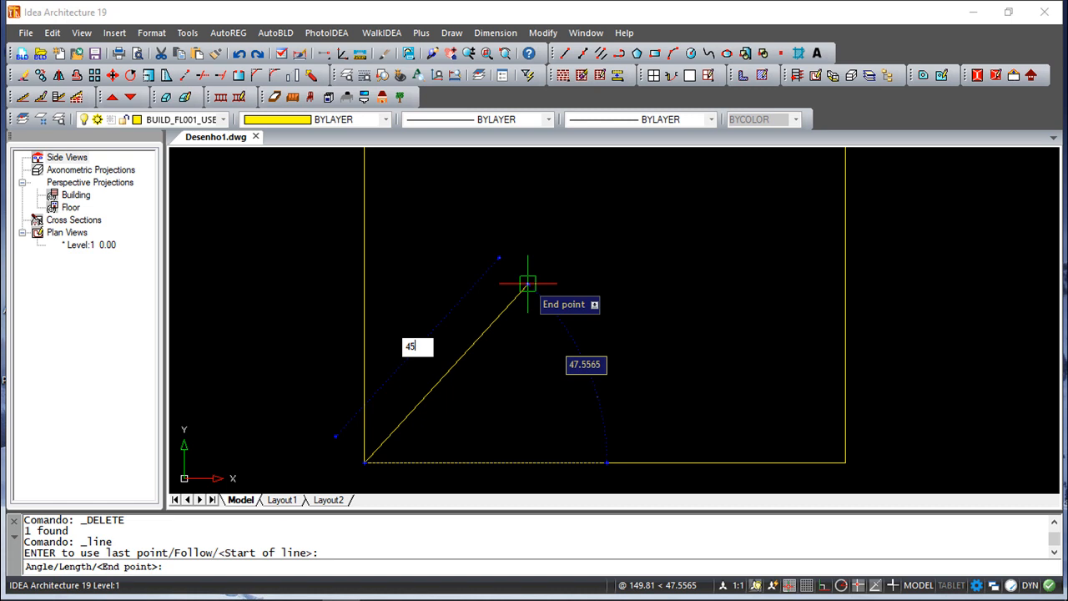
key("Tab")
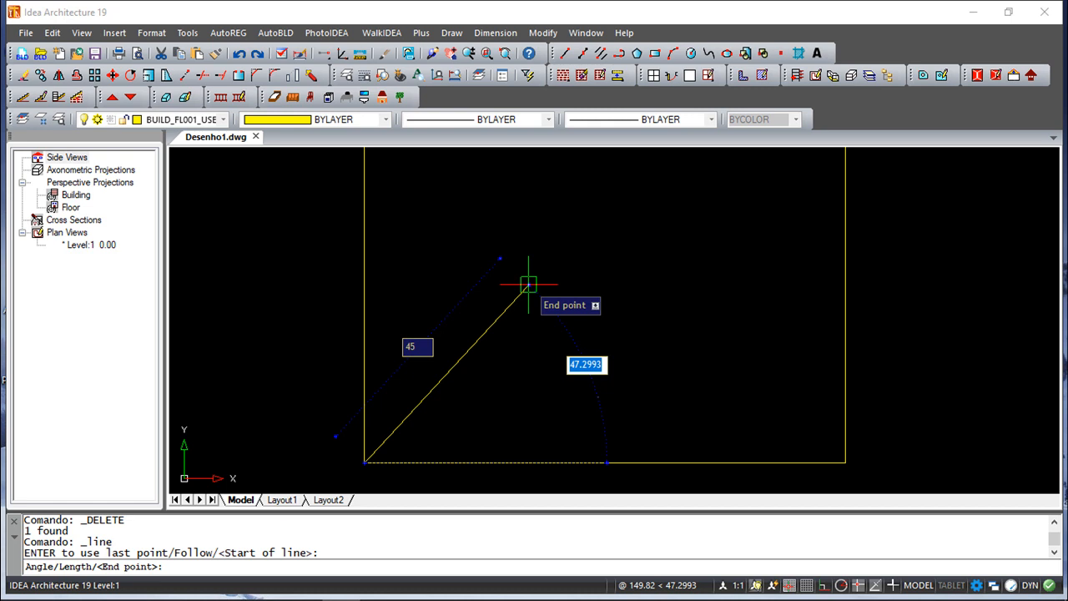
type("30")
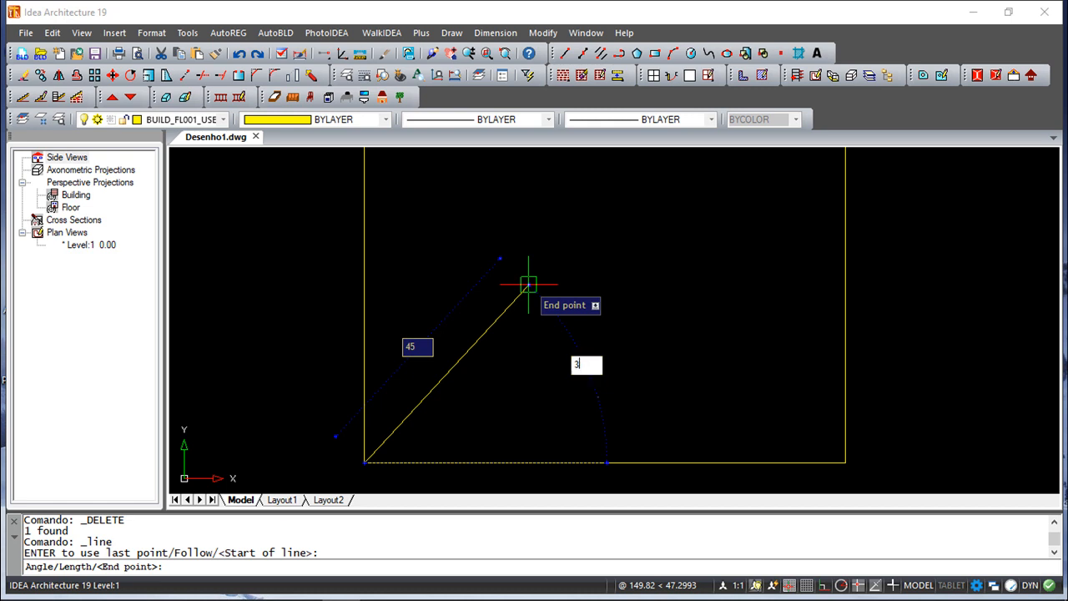
key("Return")
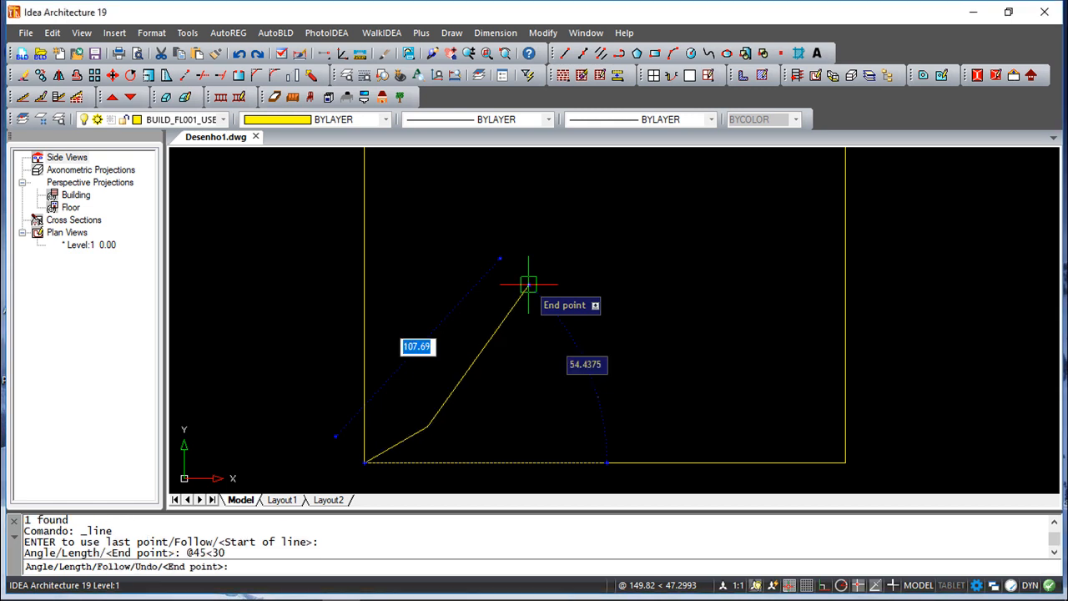
right_click(558, 325)
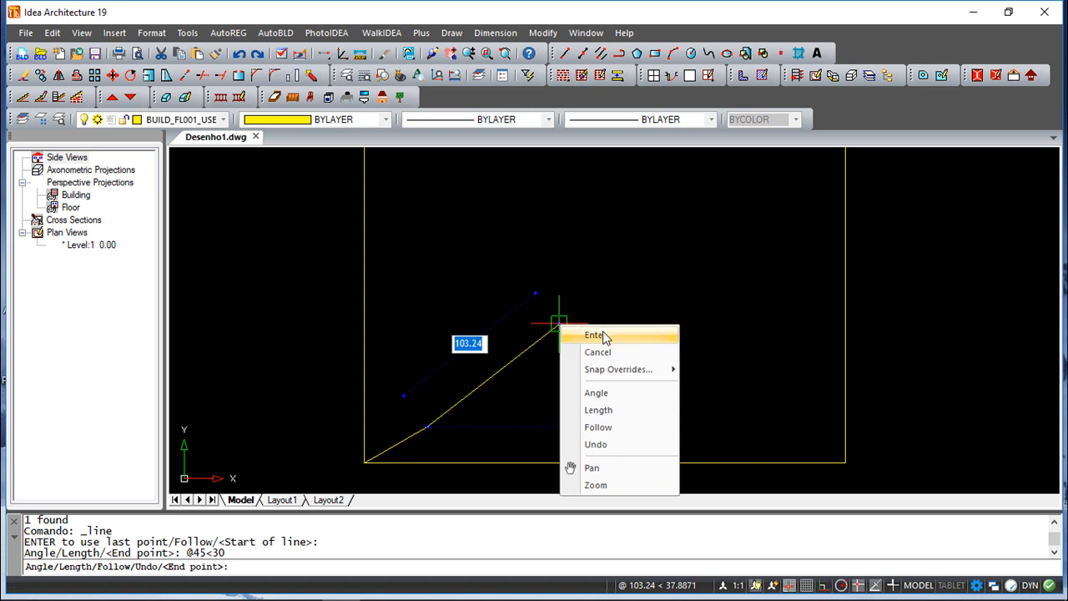
left_click(589, 333)
- Check the angle between the diagonal line and the rectangle's bottom edge with an angular dimension preview, then cancel it
scroll(483, 405, "down", 2)
scroll(465, 413, "up", 6)
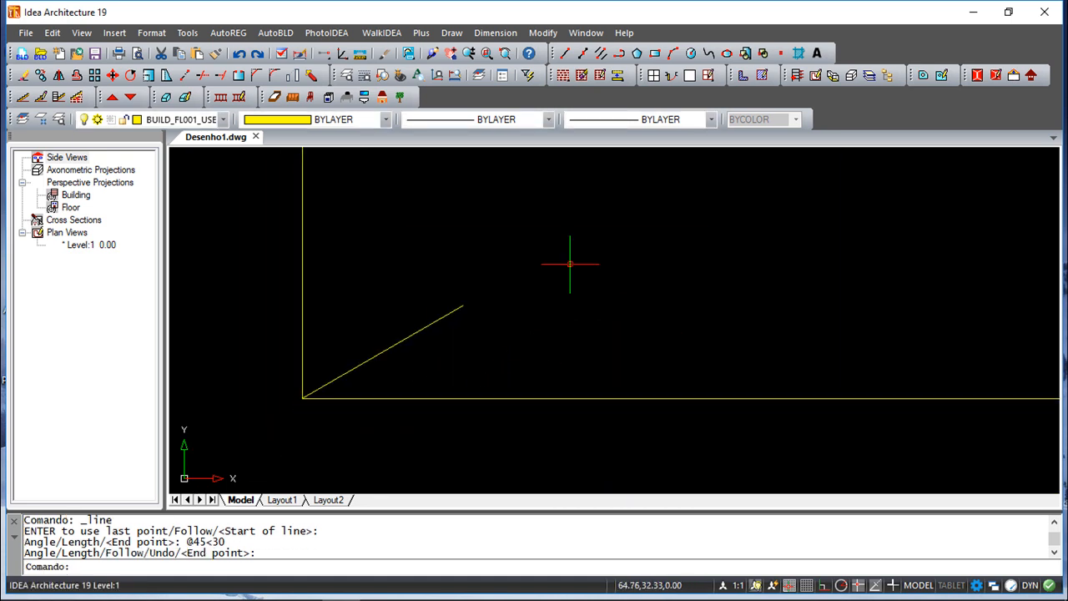
left_click(494, 34)
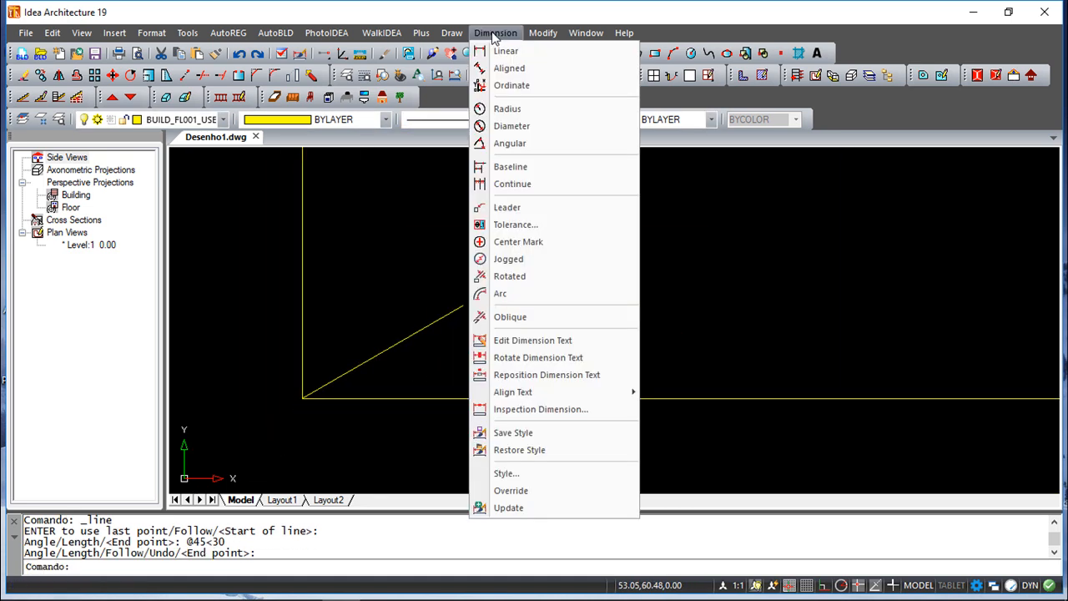
left_click(508, 143)
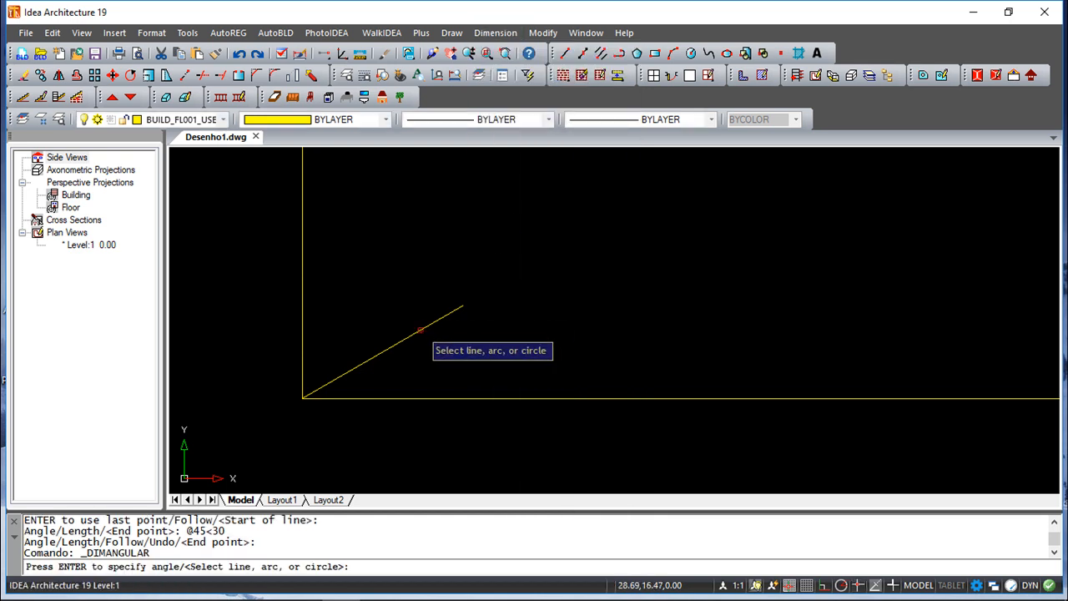
left_click(418, 332)
left_click(444, 398)
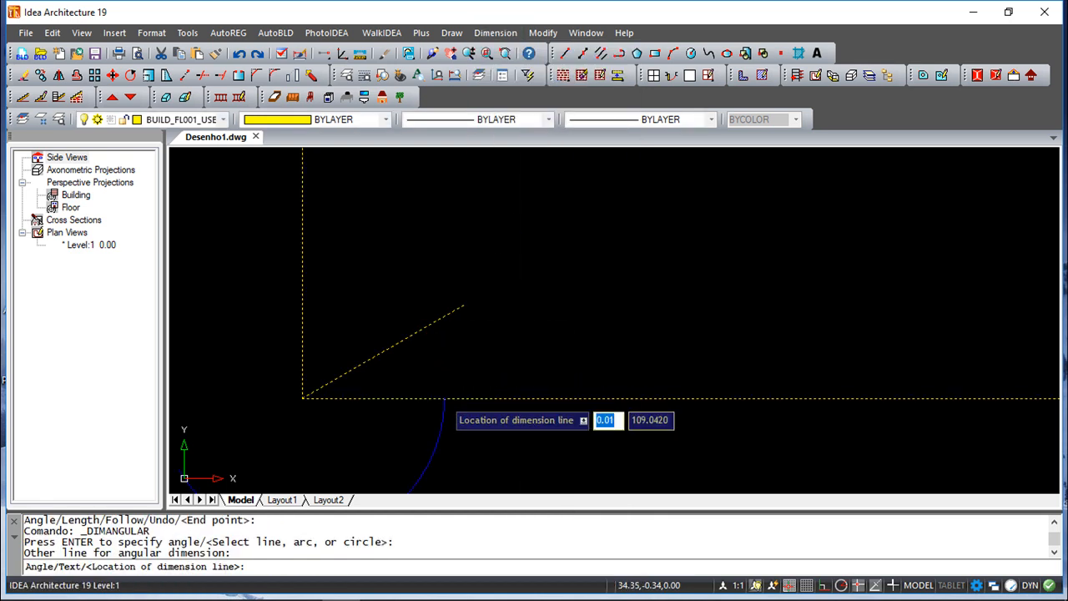
scroll(477, 338, "up", 2)
scroll(480, 340, "up", 3)
scroll(505, 324, "up", 2)
scroll(505, 324, "up", 1)
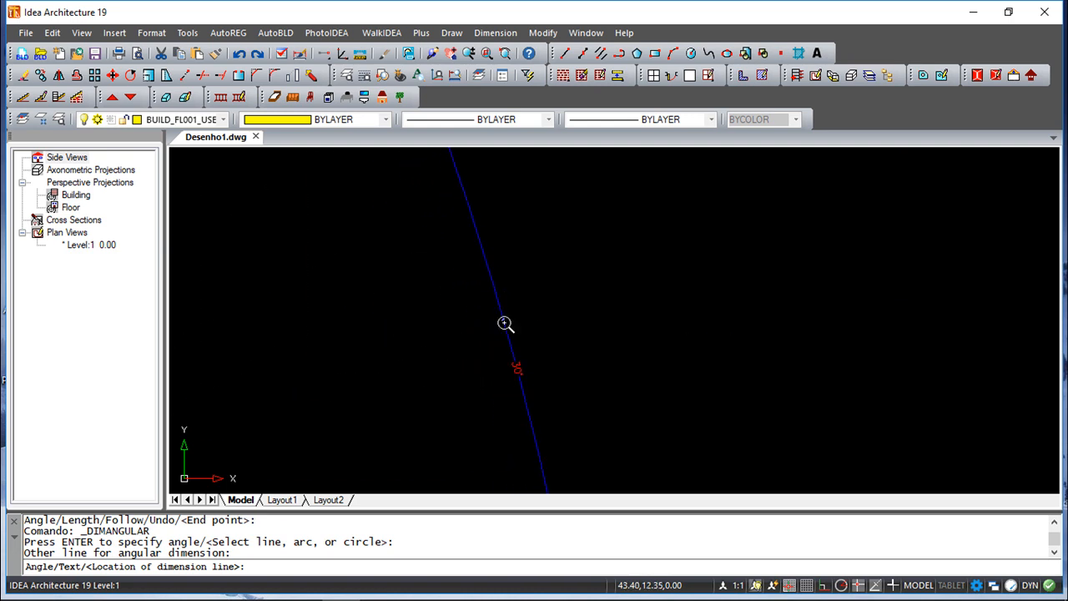
key("Escape")
key("Escape")
scroll(507, 334, "down", 4)
scroll(481, 347, "up", 2)
middle_click_drag(485, 348, 546, 320)
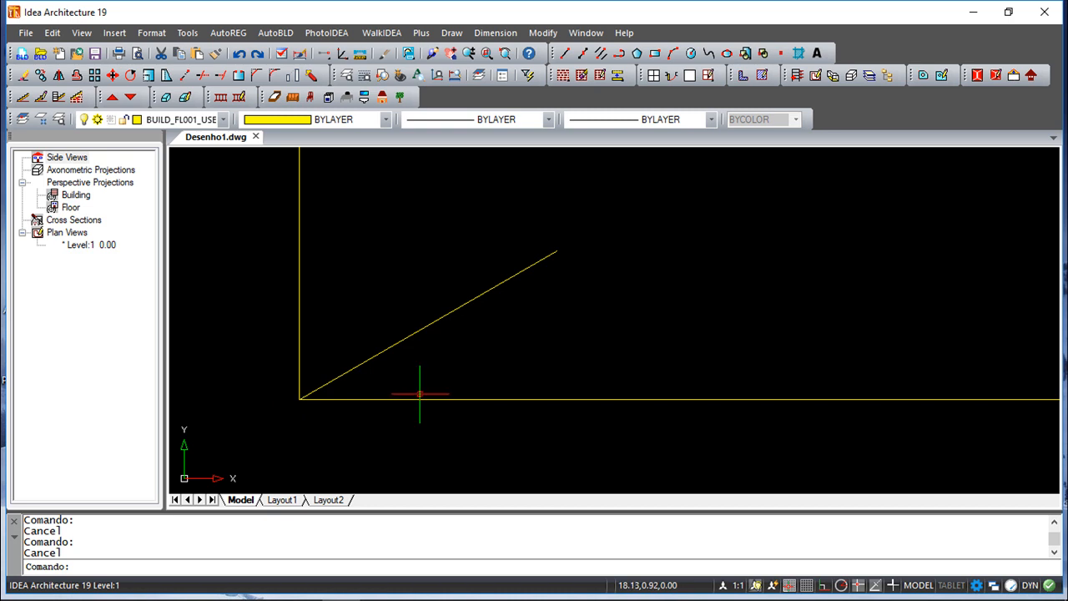
left_click(565, 53)
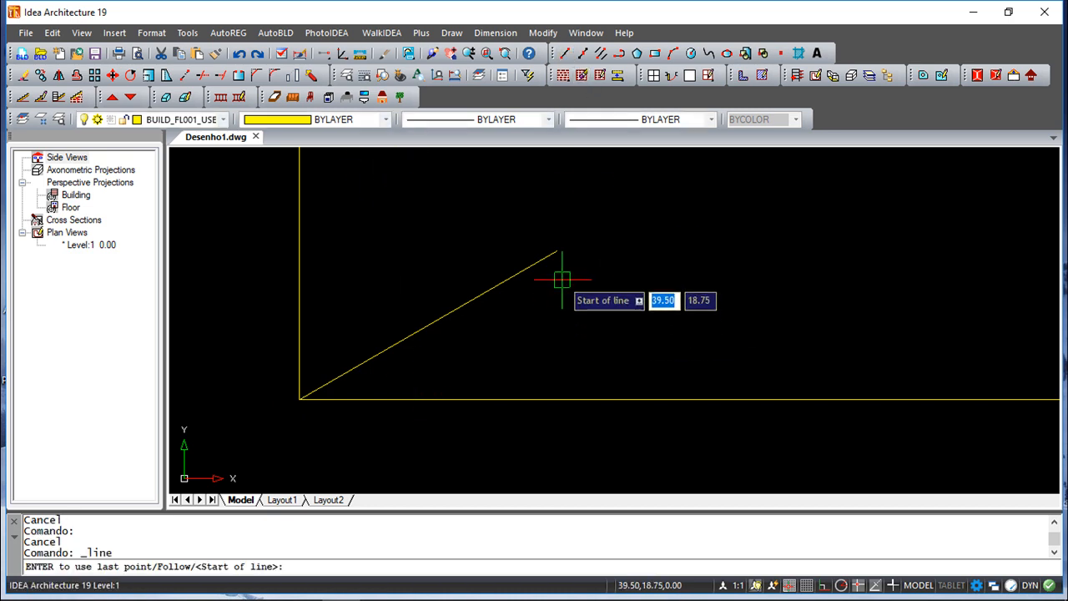
left_click(558, 249)
middle_click_drag(668, 303, 575, 429)
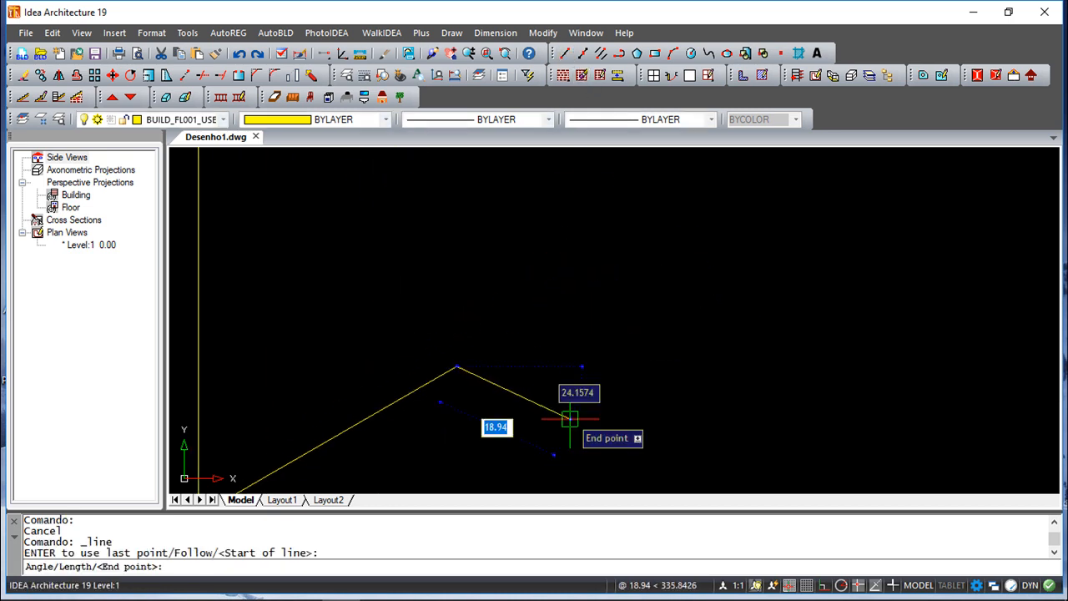
type("@")
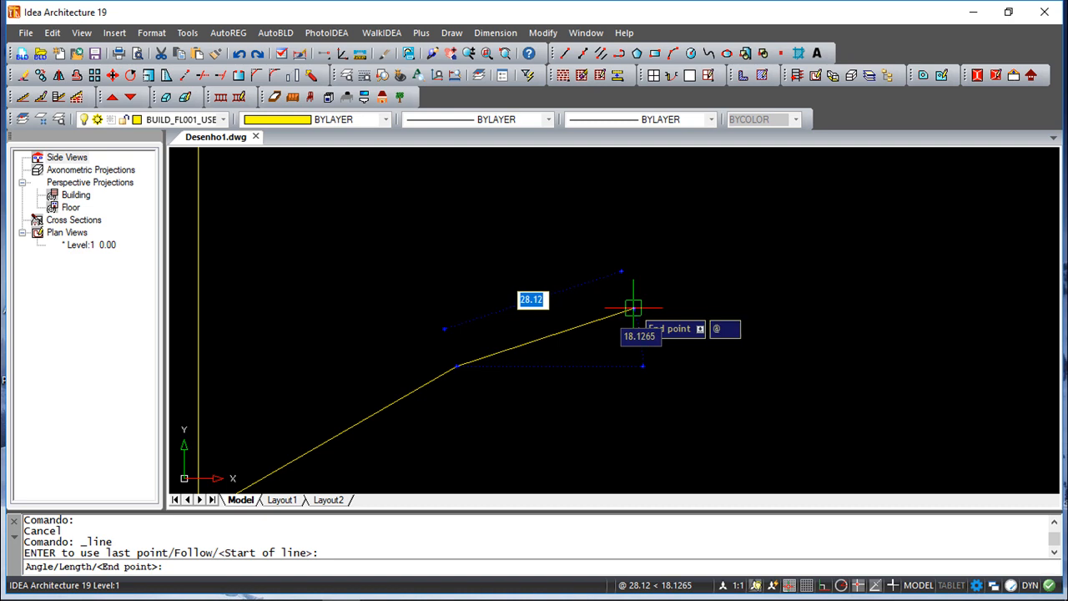
type("20")
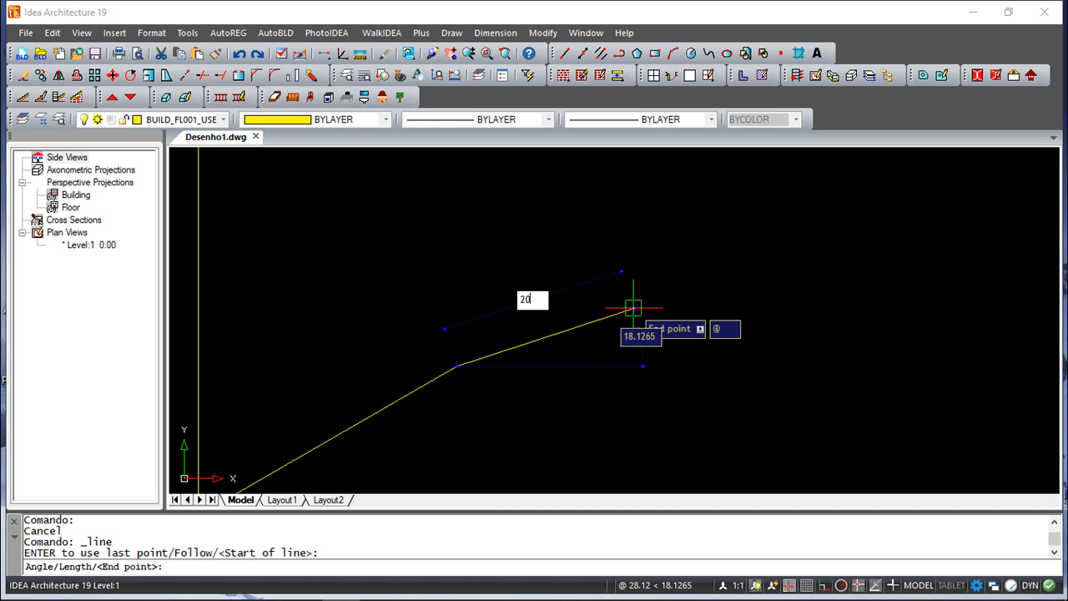
key("Tab")
type("10")
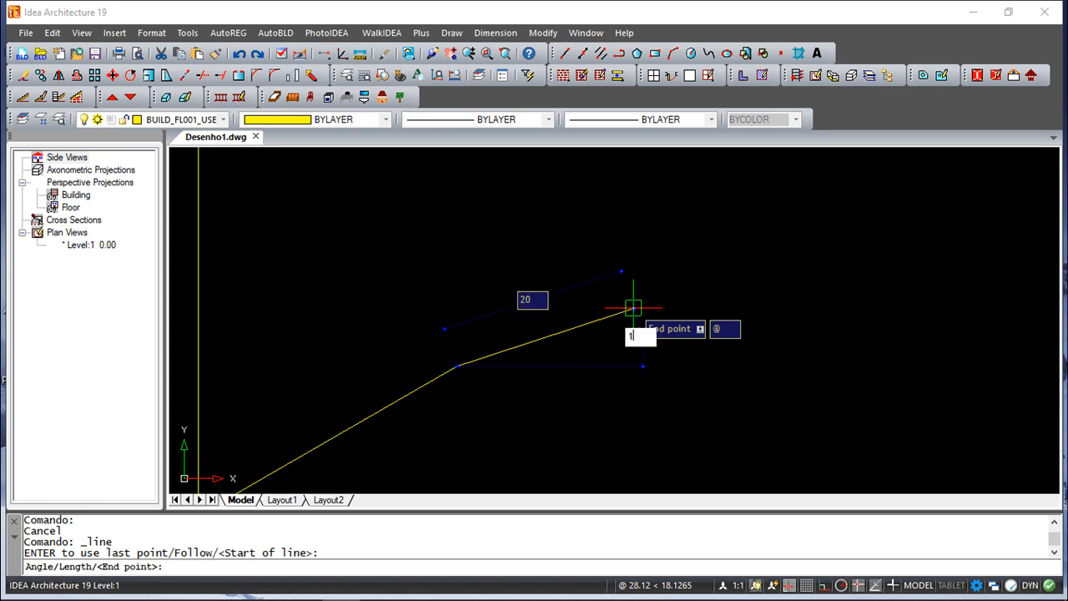
key("Return")
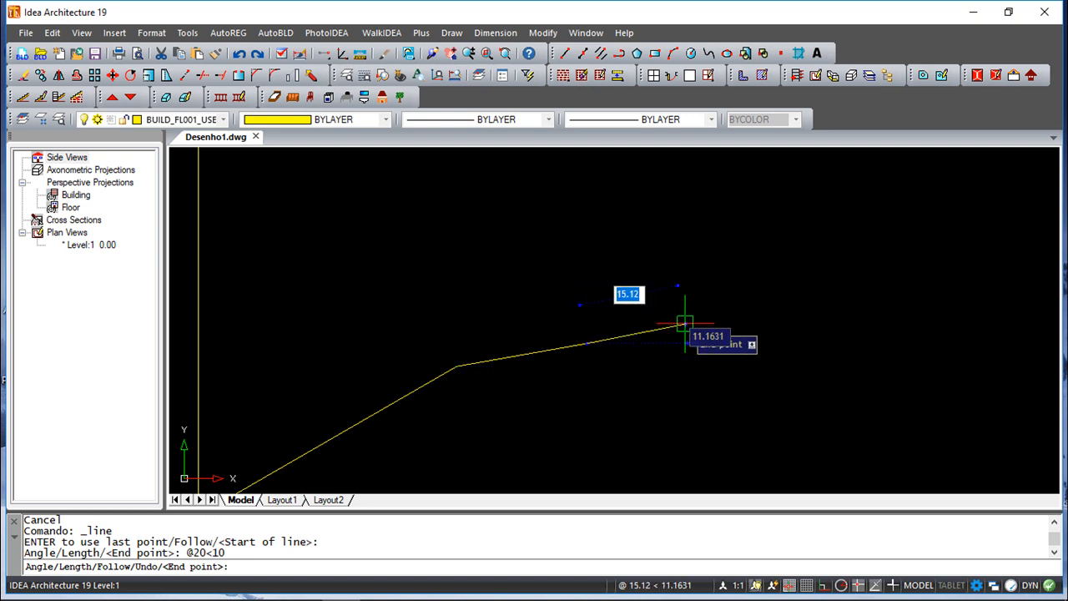
right_click(685, 325)
left_click(723, 337)
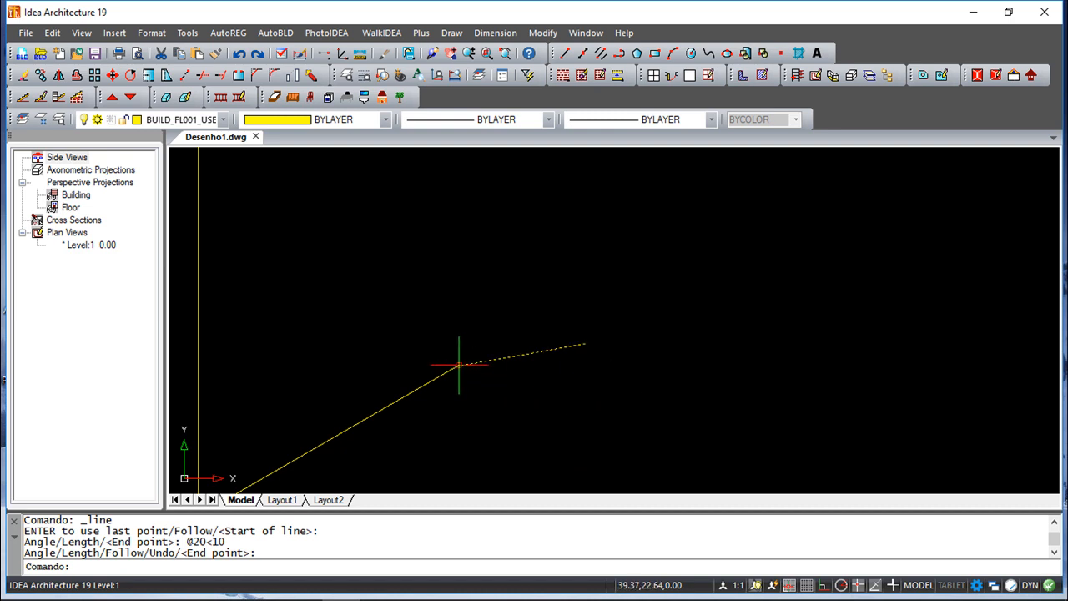
- Set the UCS icon to On at UCS origin in the drawing's display settings and apply the change
scroll(544, 363, "down", 4)
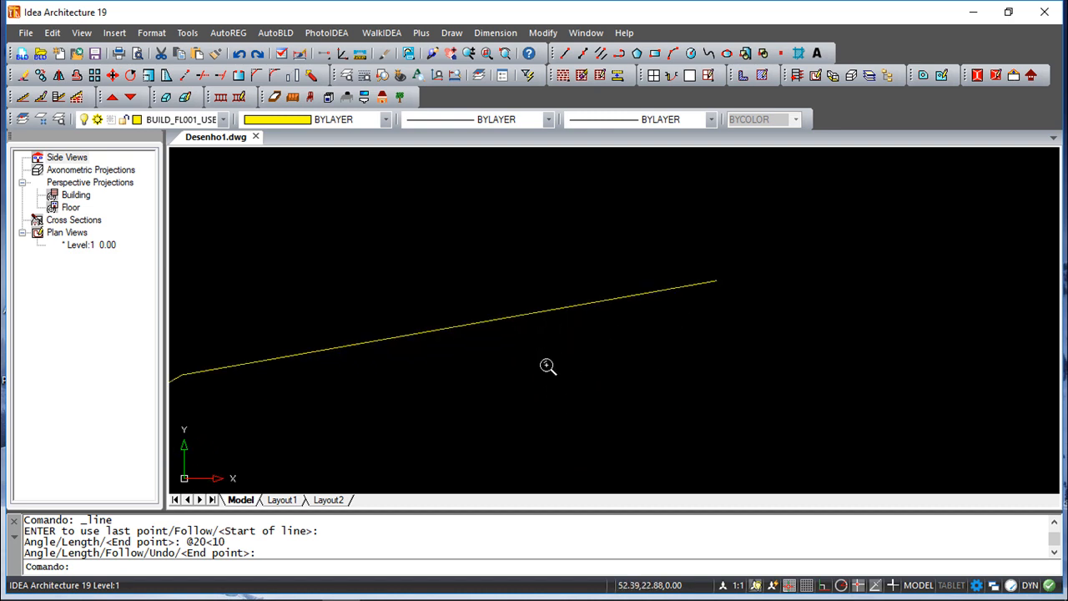
middle_click_drag(676, 318, 594, 358)
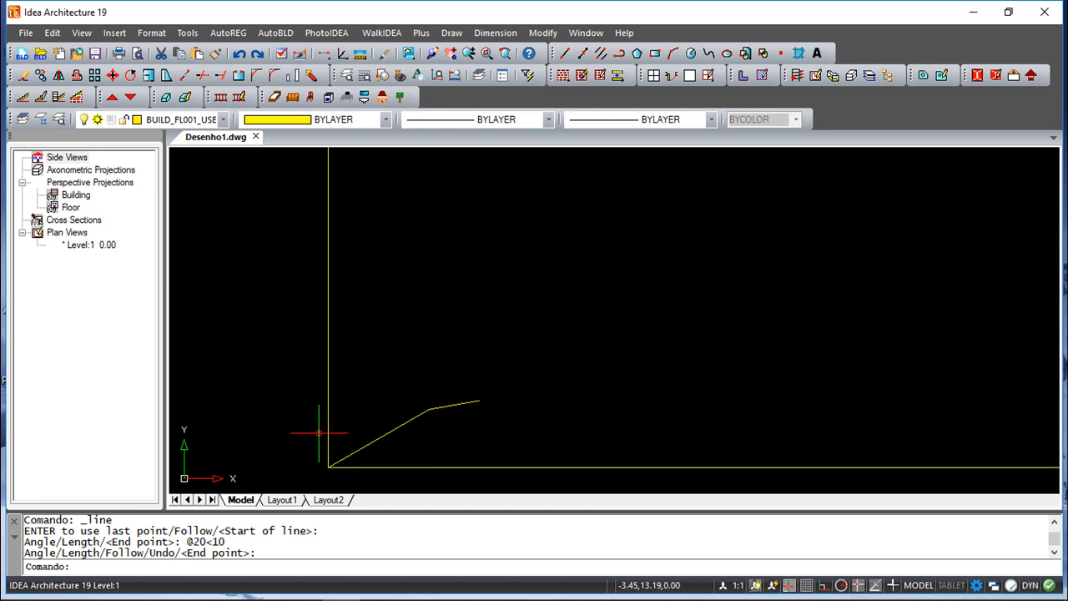
middle_click_drag(231, 426, 284, 295)
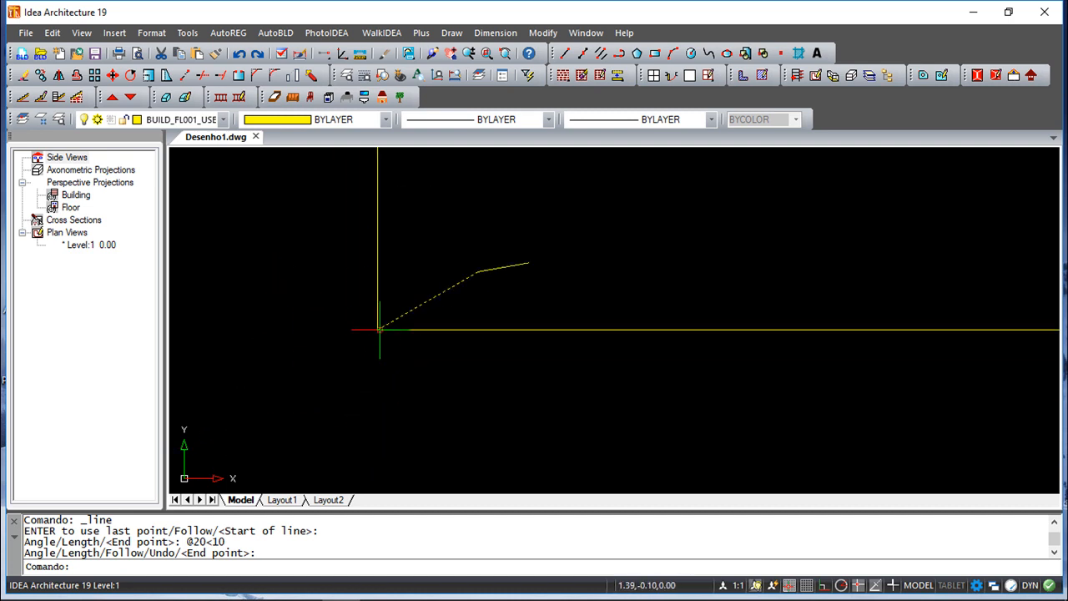
right_click(829, 584)
right_click(807, 584)
left_click(838, 573)
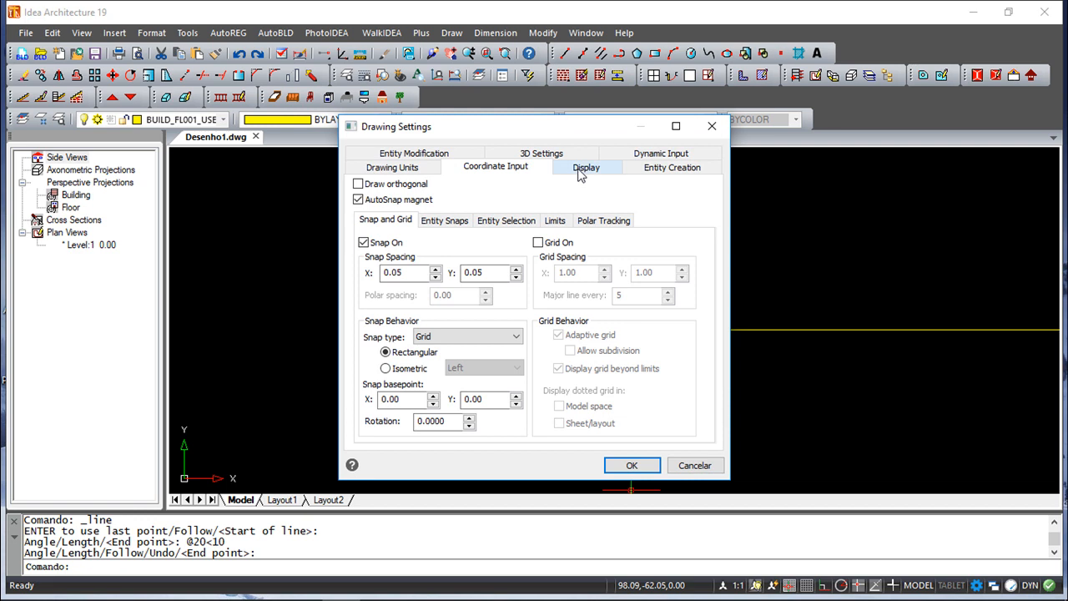
left_click(581, 170)
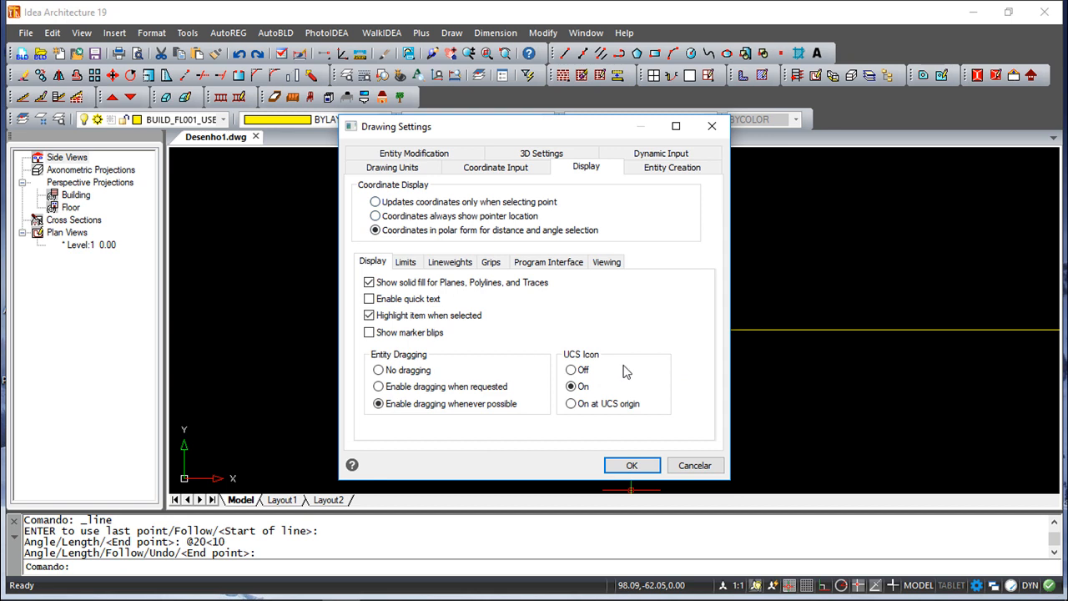
left_click(571, 405)
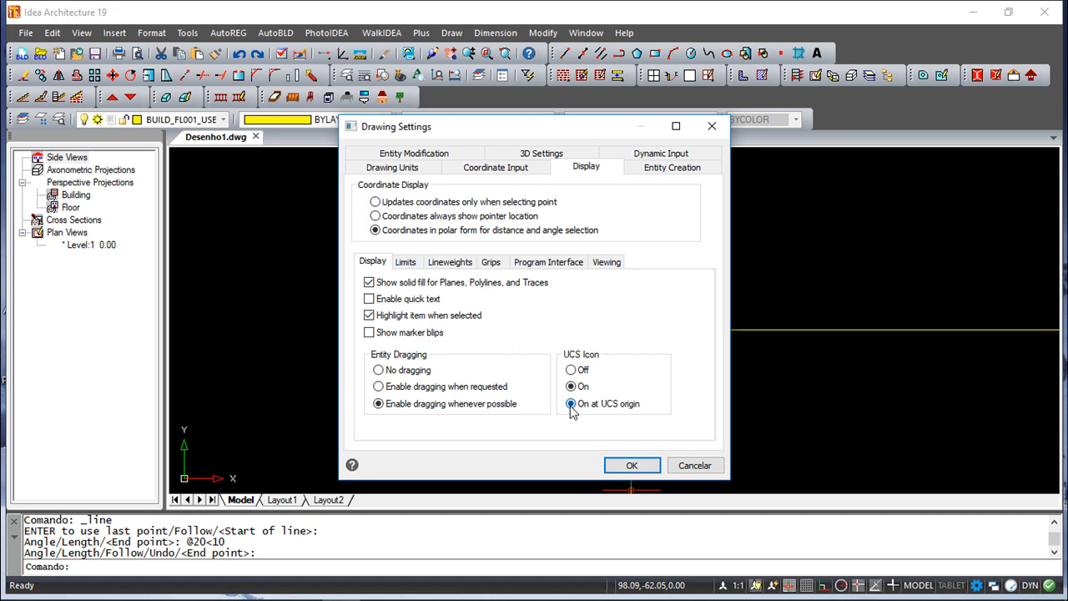
left_click(630, 465)
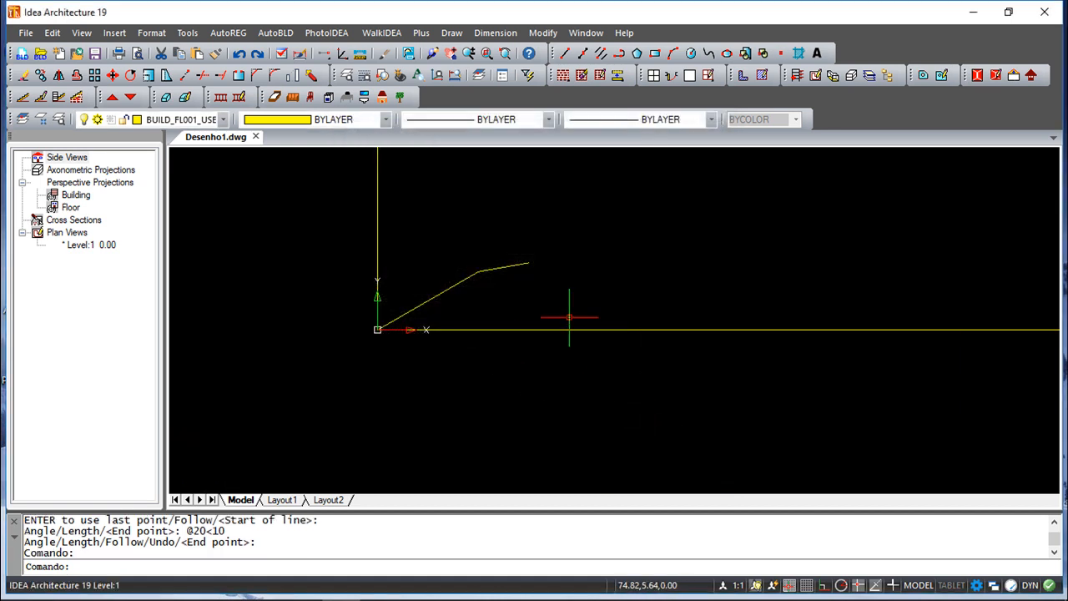
middle_click_drag(489, 346, 468, 391)
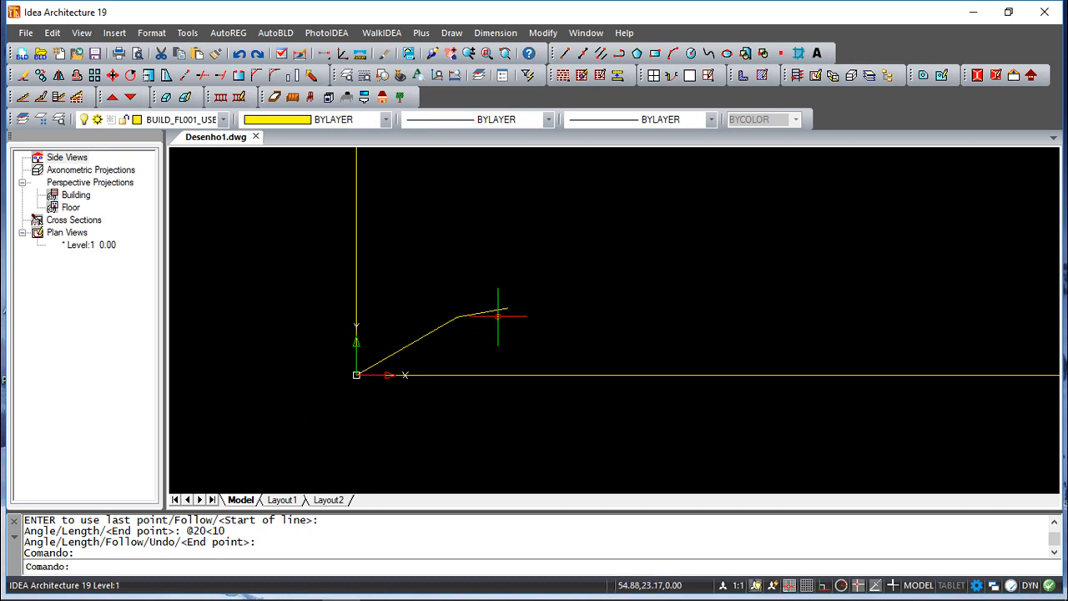
- Identify the coordinates of the point where the 30-degree line meets the second line
scroll(499, 317, "up", 5)
scroll(499, 317, "up", 1)
scroll(499, 317, "down", 2)
scroll(499, 315, "up", 1)
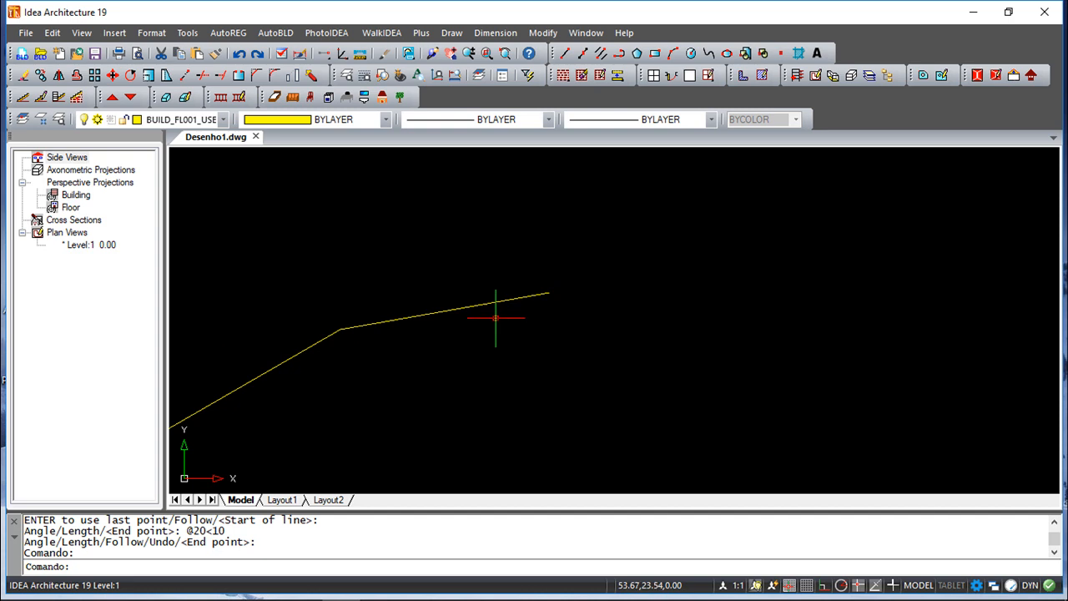
scroll(402, 375, "down", 4)
mouse_move(401, 375)
middle_mouse_down()
mouse_move(607, 302)
mouse_move(625, 322)
middle_mouse_up()
scroll(594, 298, "up", 1)
scroll(614, 305, "down", 1)
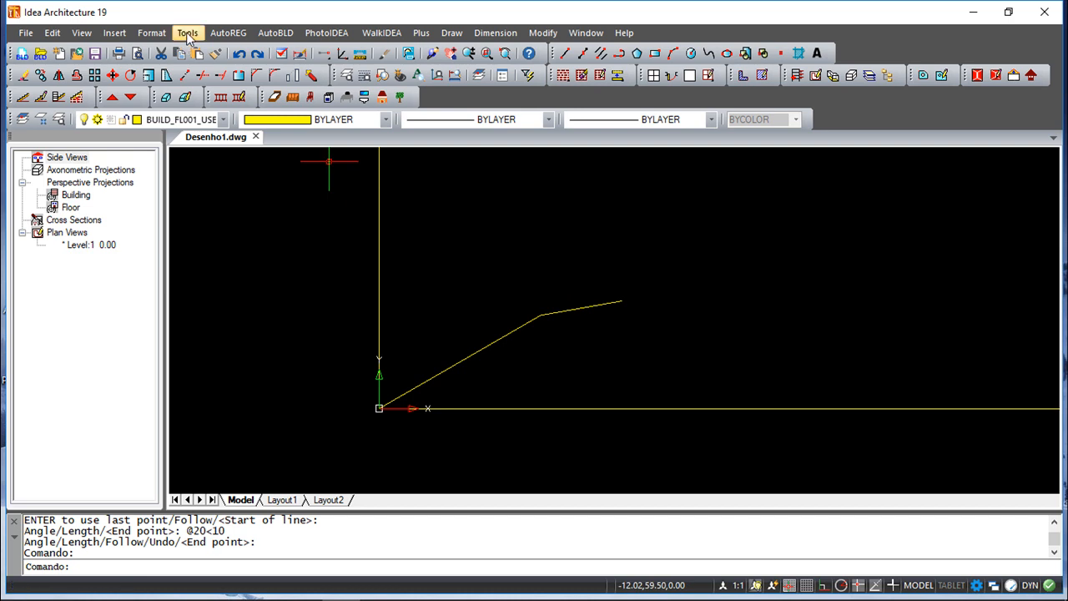
left_click(188, 36)
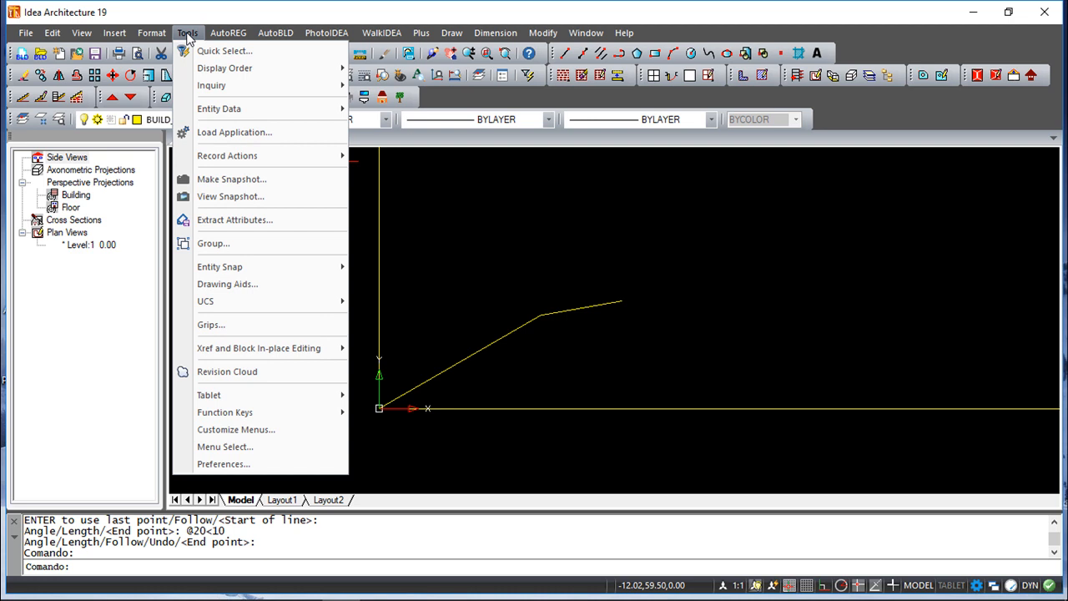
mouse_move(215, 90)
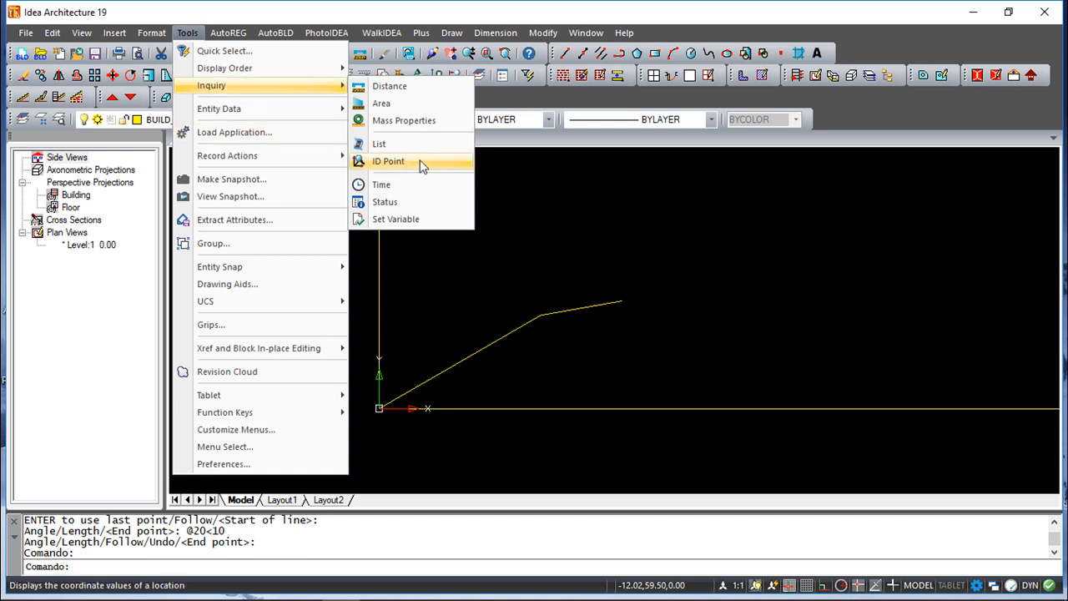
left_click(404, 161)
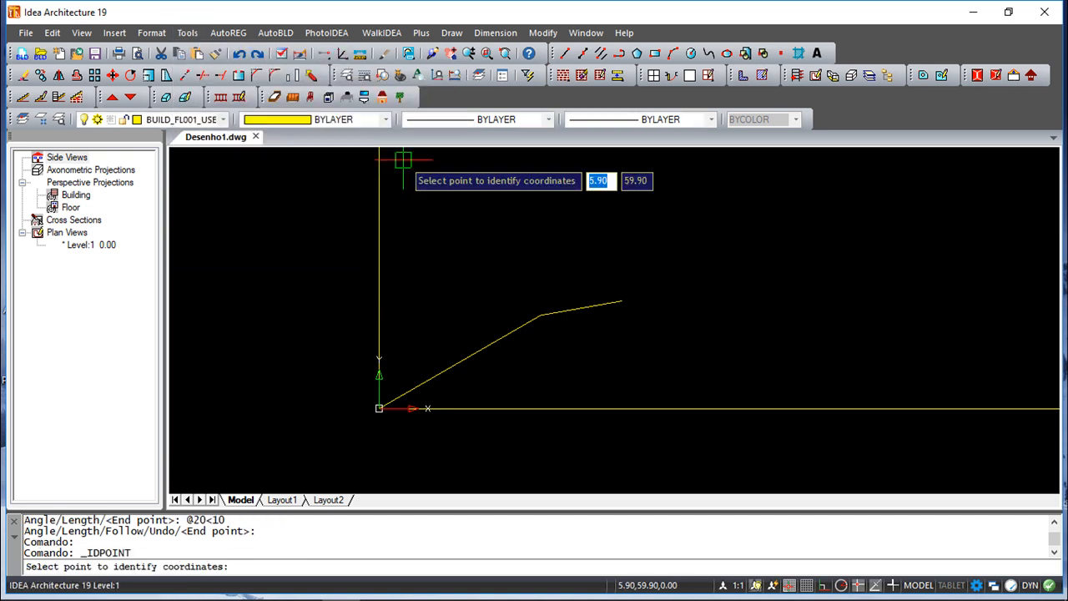
left_click(540, 315)
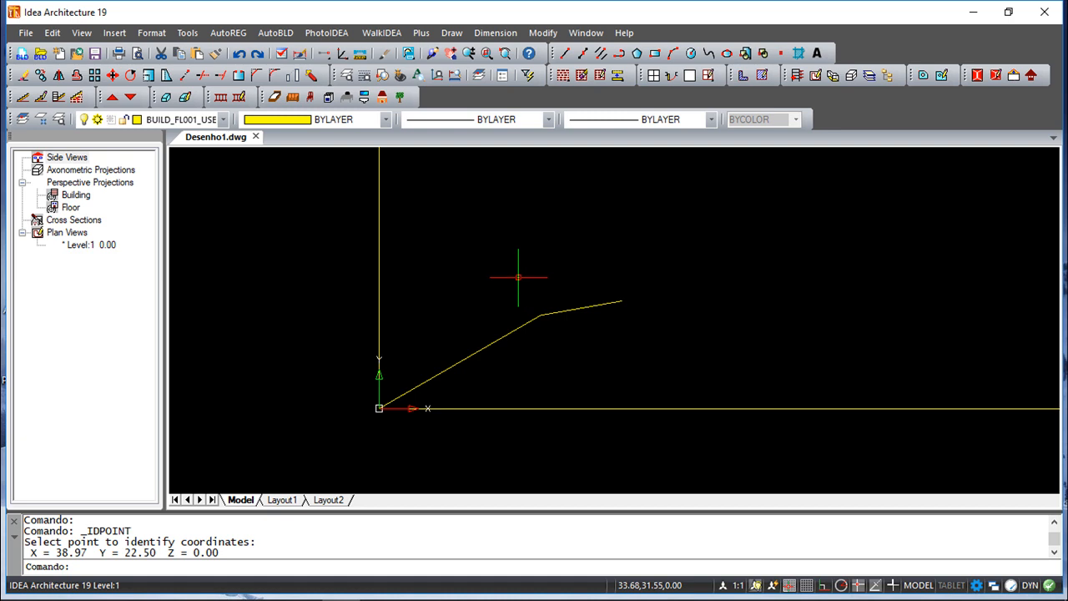
- Review the preset planar UCS options, then close them without choosing one
left_click(187, 33)
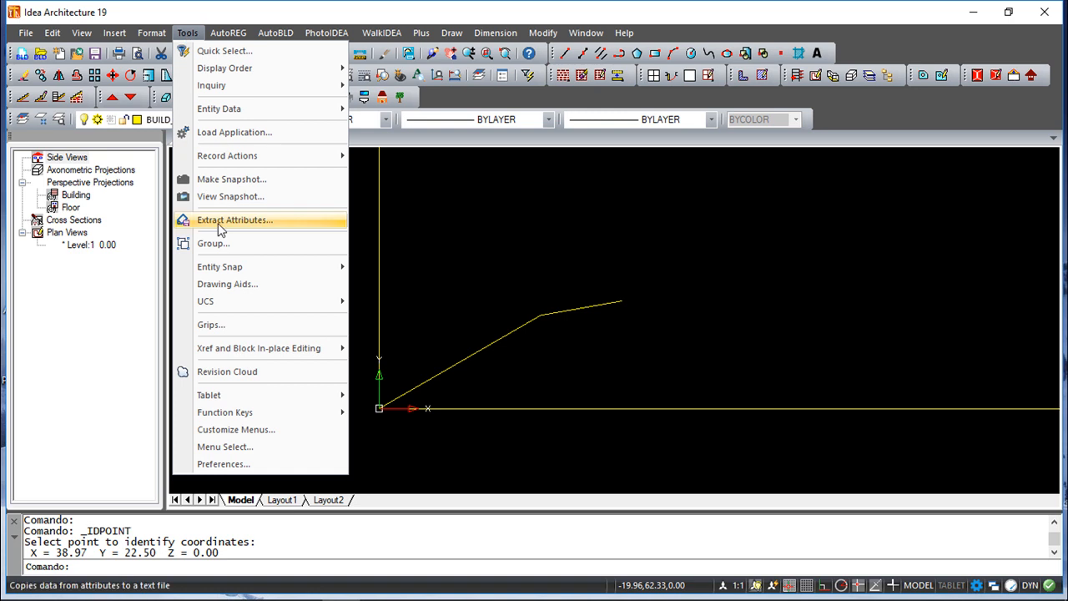
mouse_move(222, 304)
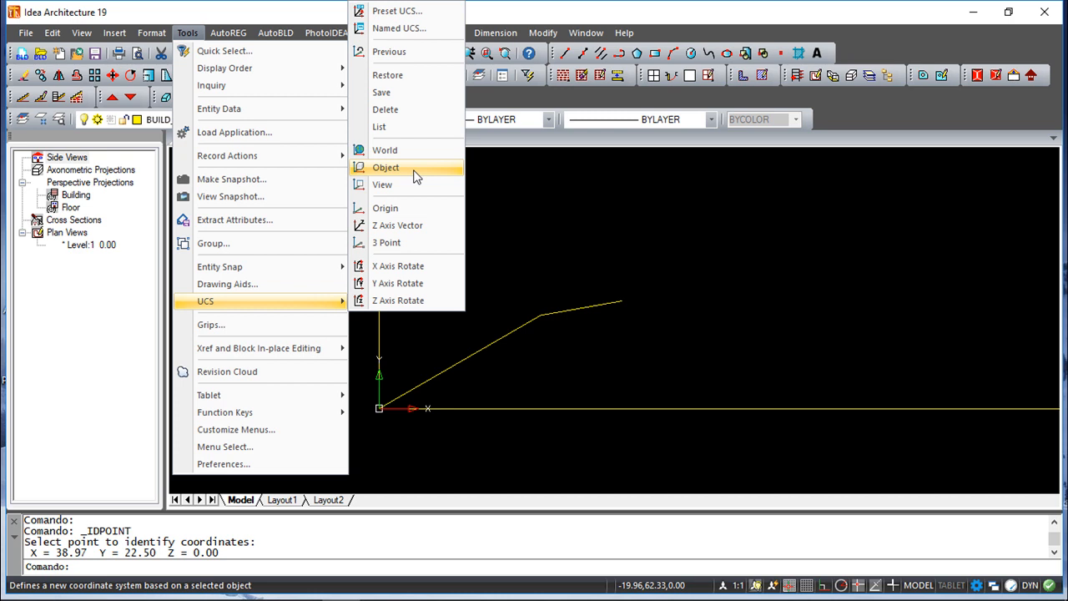
left_click(399, 12)
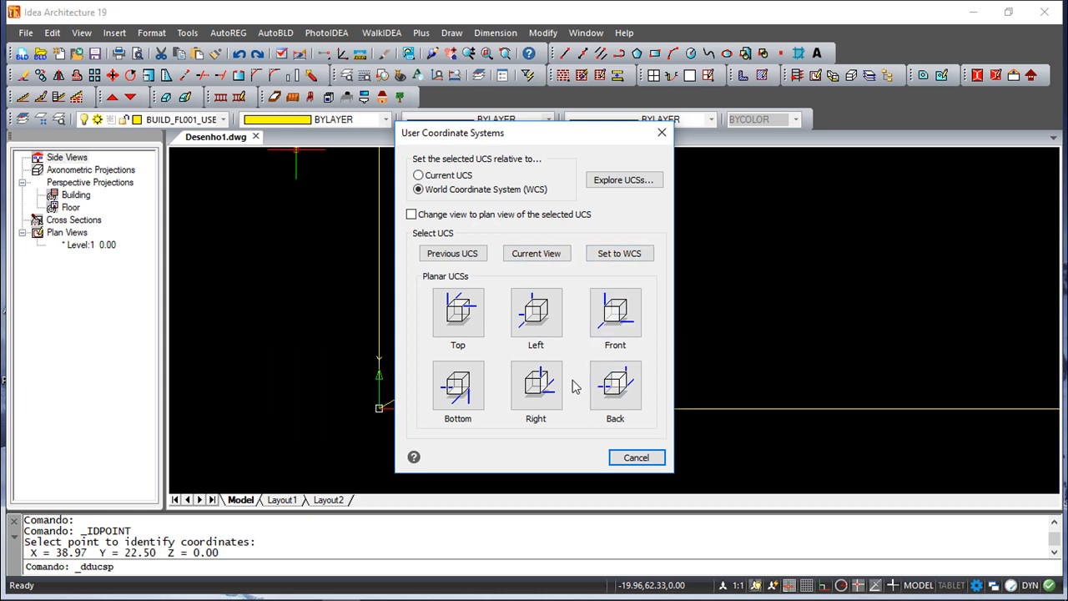
left_click(662, 134)
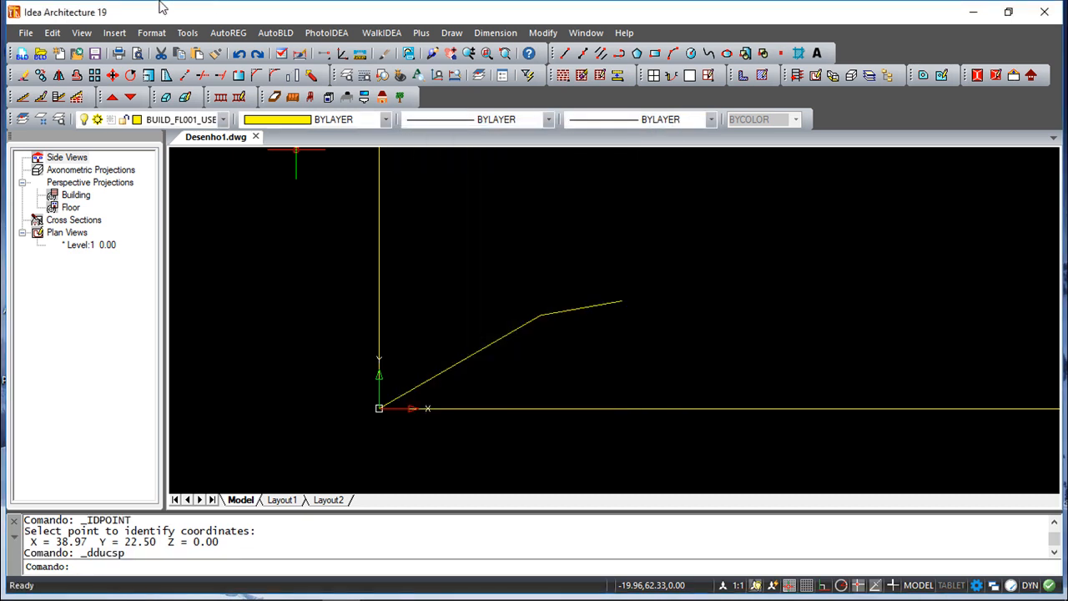
- Move the UCS origin to the free end of the second line
left_click(186, 33)
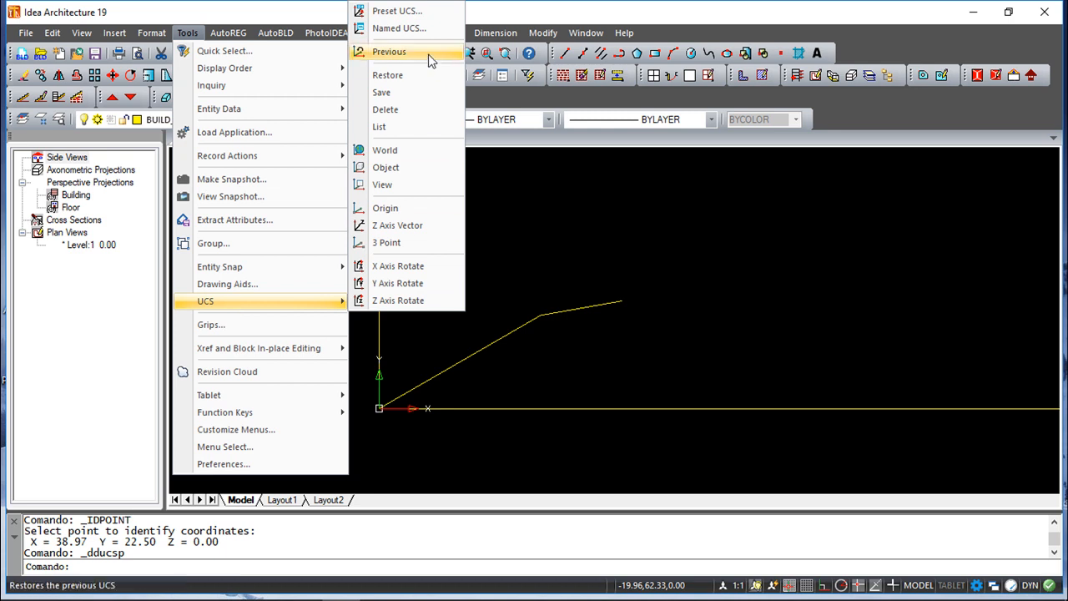
left_click(393, 209)
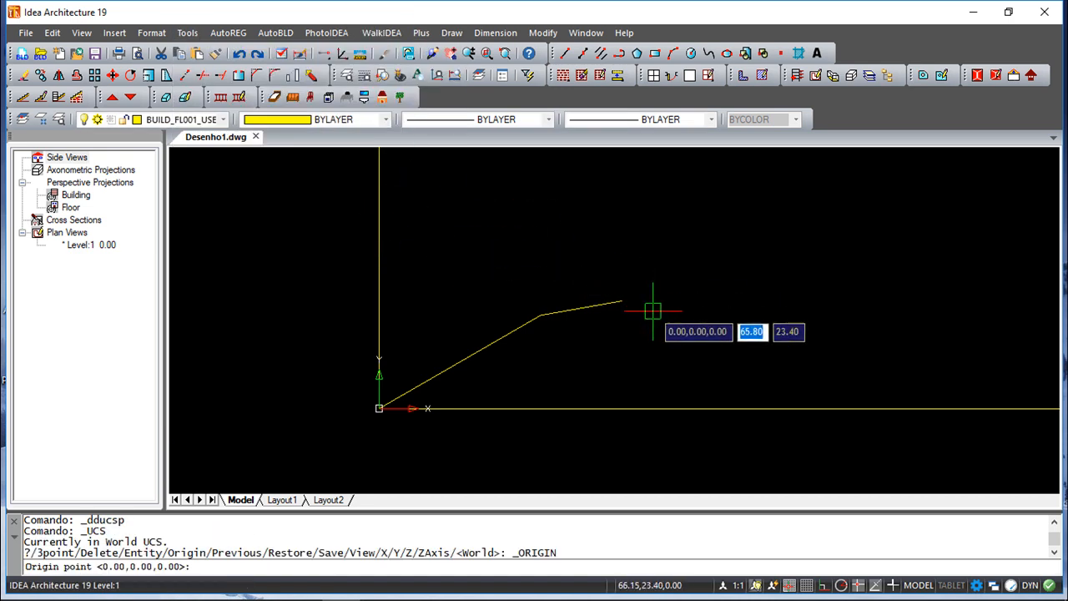
left_click(625, 303)
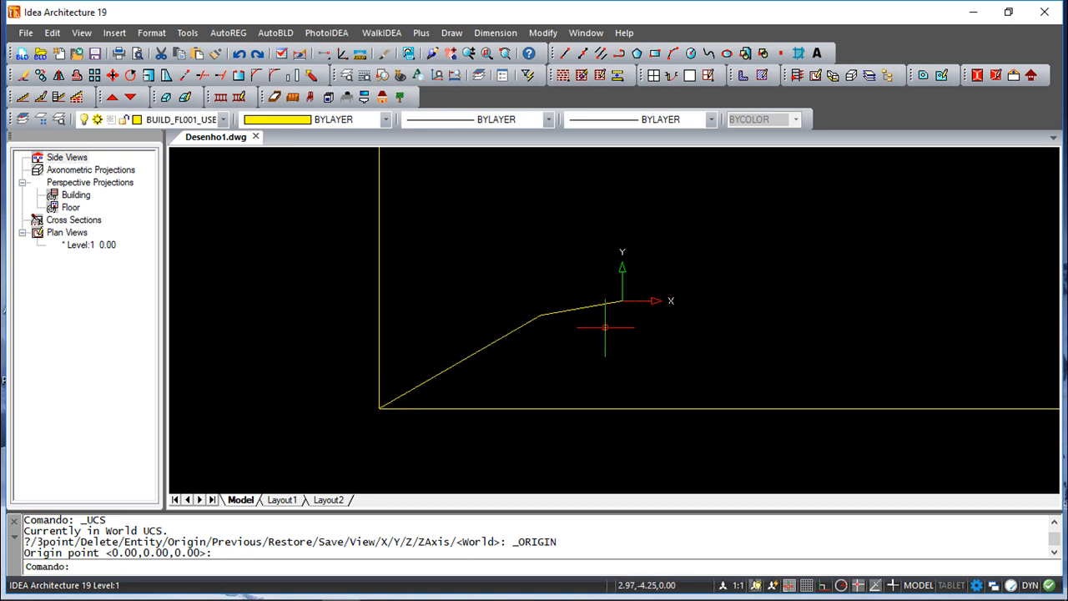
- Create a new named UCS in the drawing's coordinate systems list, using the default World option
left_click(183, 36)
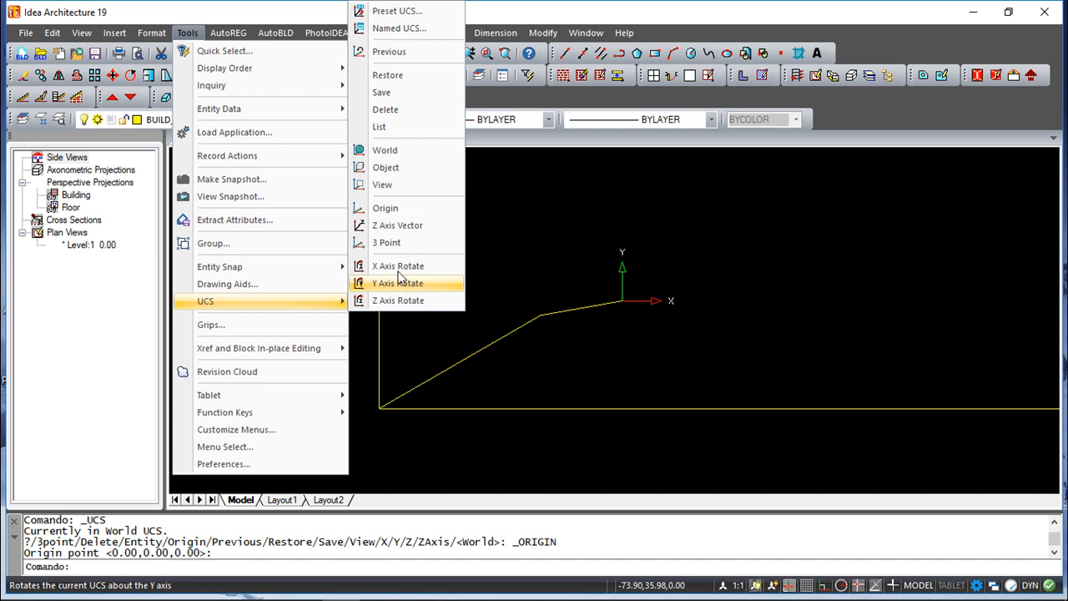
left_click(419, 30)
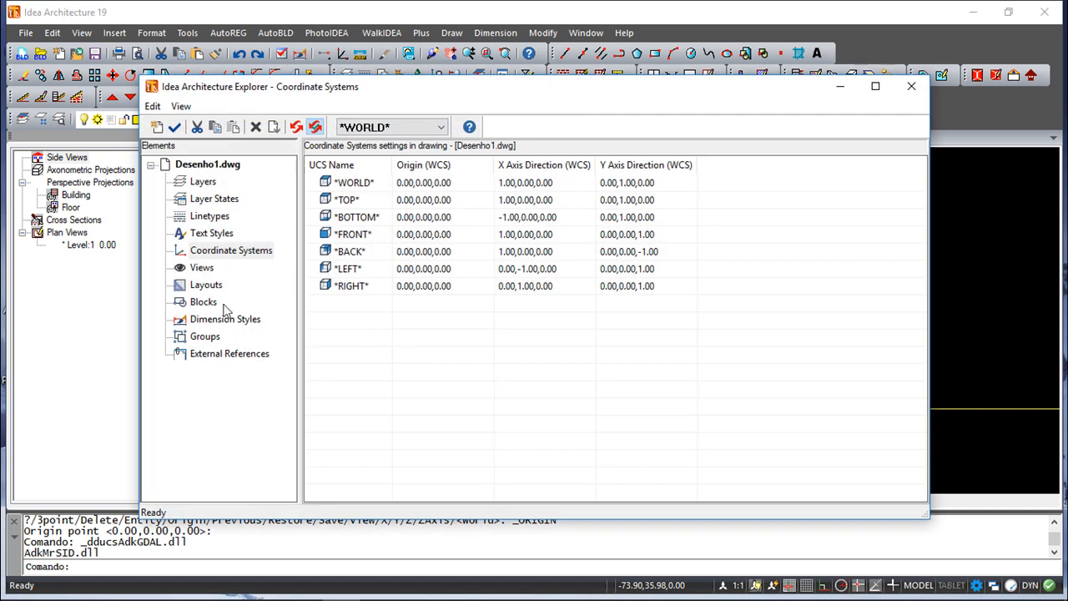
left_click(211, 255)
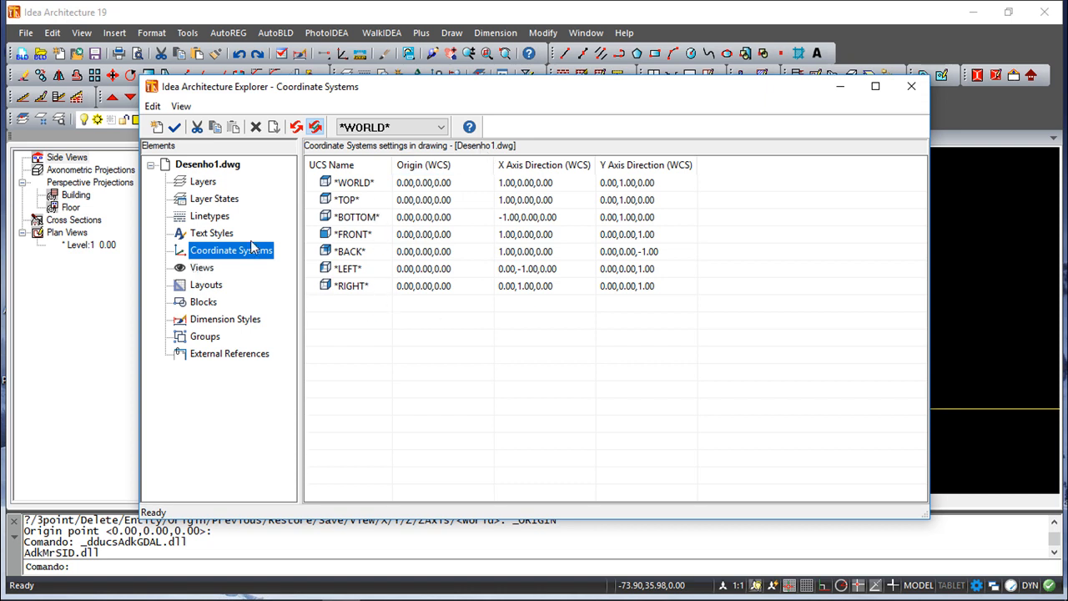
right_click(351, 328)
mouse_move(391, 333)
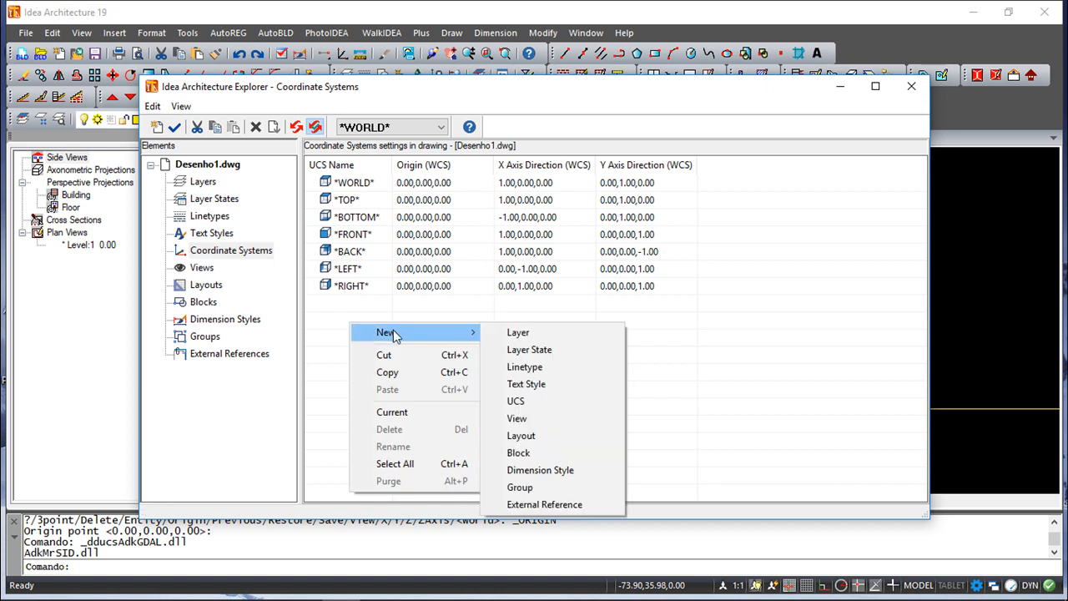
left_click(518, 402)
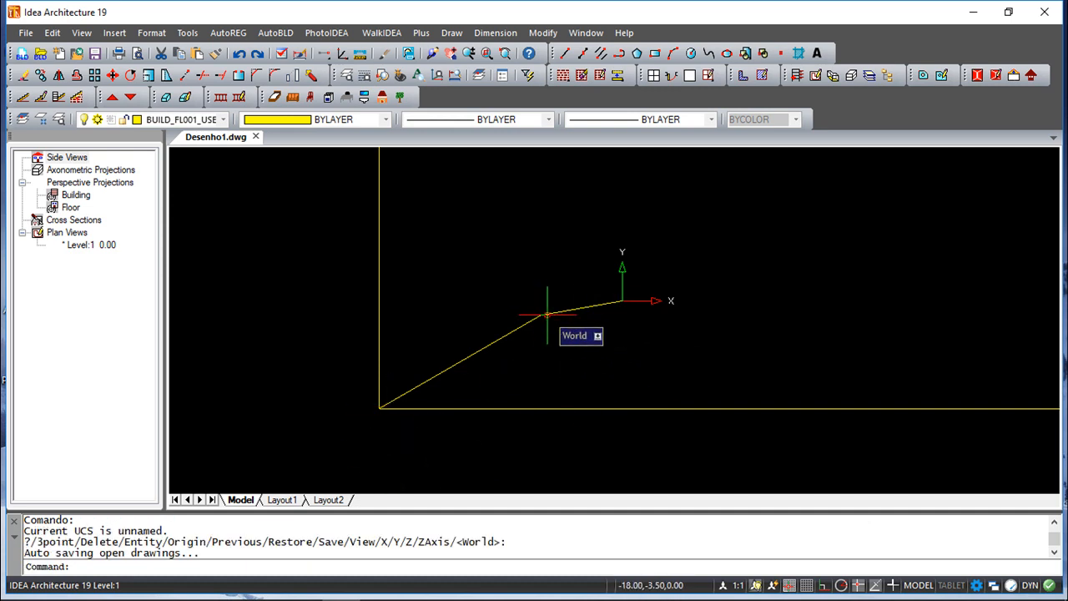
key("Return")
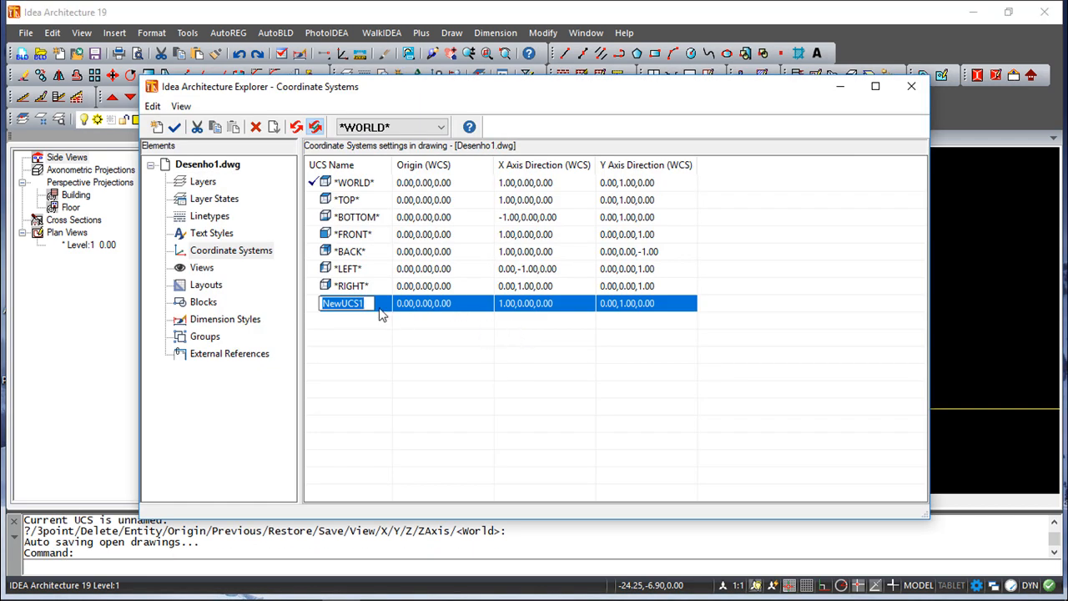
- Name the newly created coordinate system UCS_1
left_click(370, 303)
double_click(370, 303)
type("UCS_")
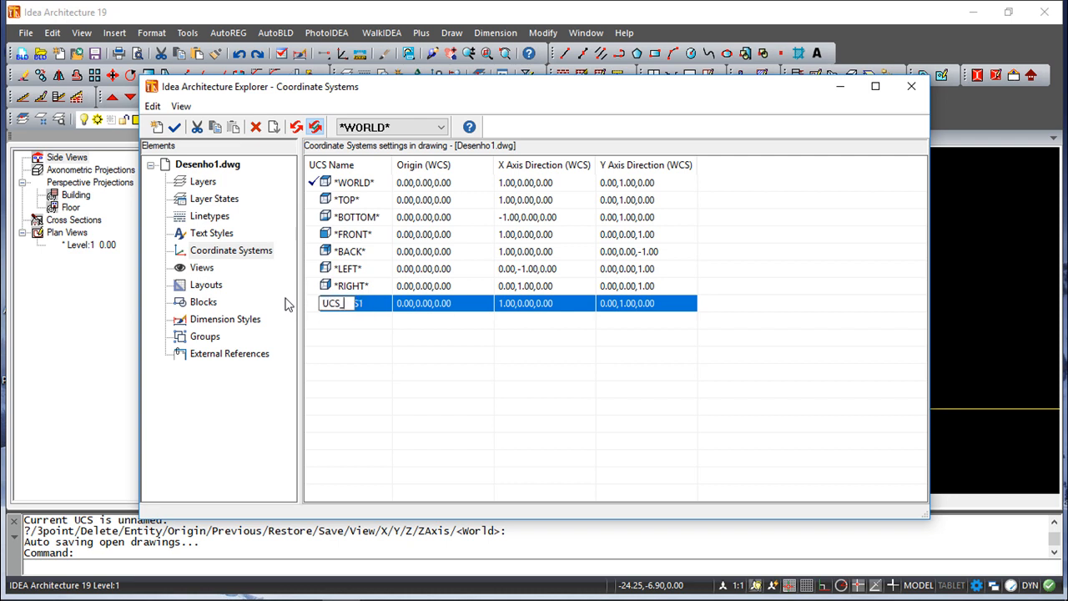
type("1")
key("Return")
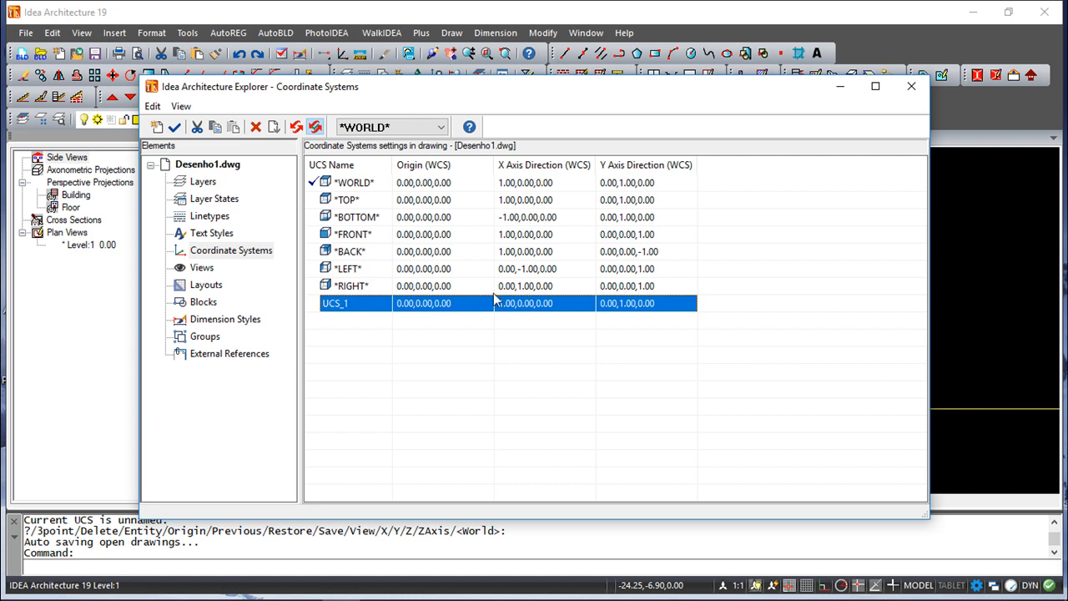
- Make UCS_1 the current coordinate system and close the coordinate systems list
right_click(324, 307)
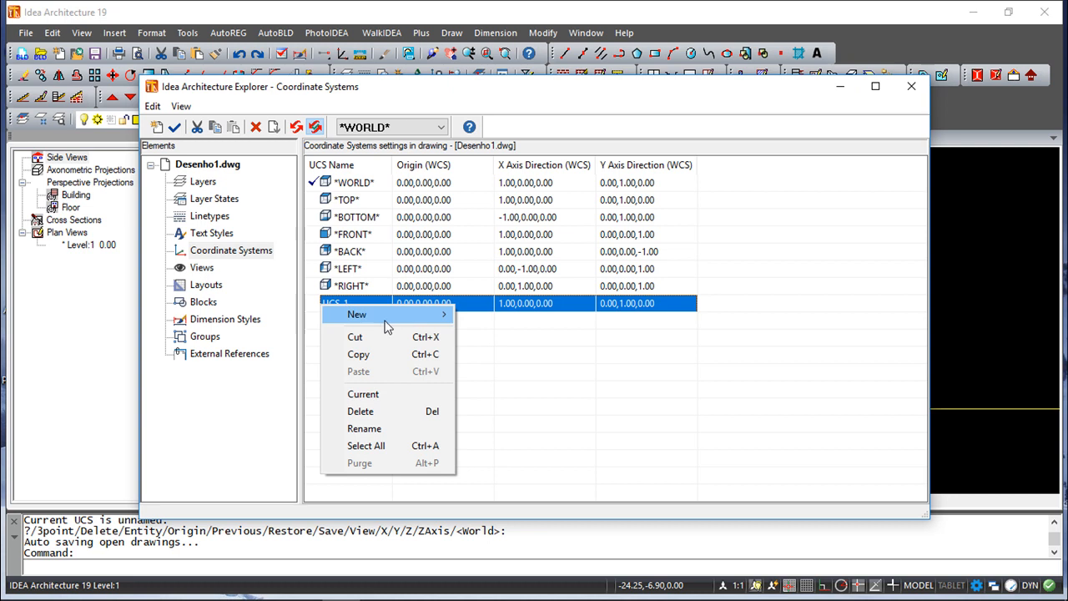
left_click(315, 306)
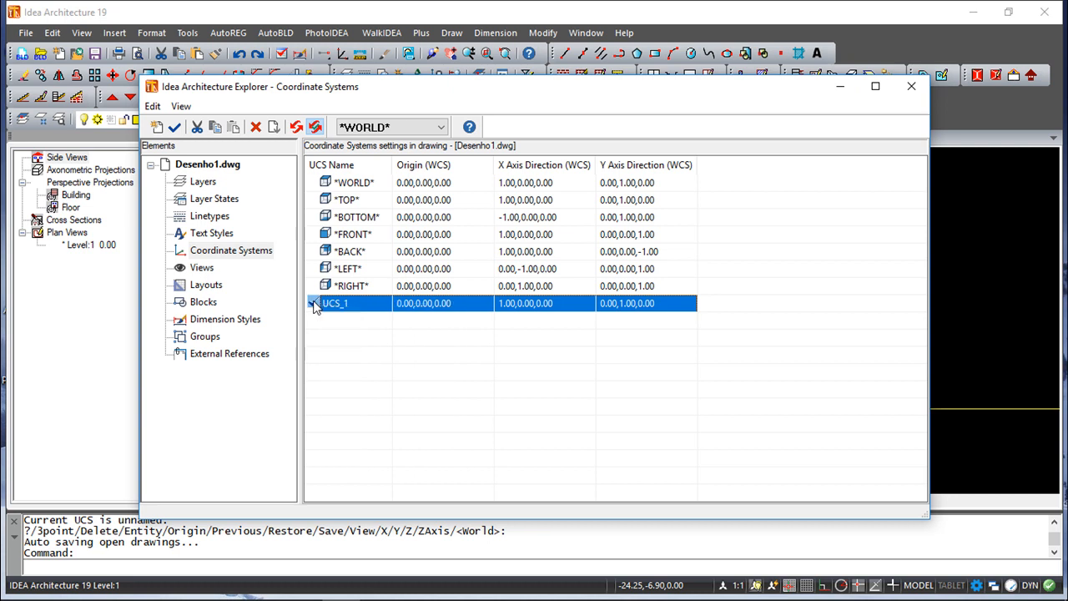
left_click(911, 86)
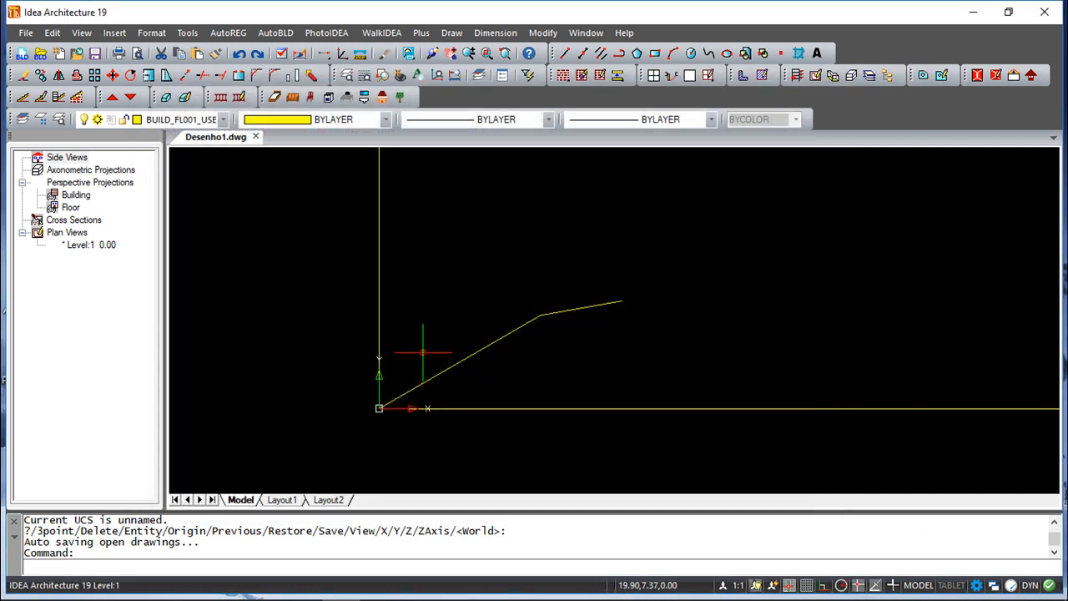
- Relocate the origin of the current UCS from the rectangle's corner to the second line's free endpoint
left_click(187, 32)
mouse_move(242, 302)
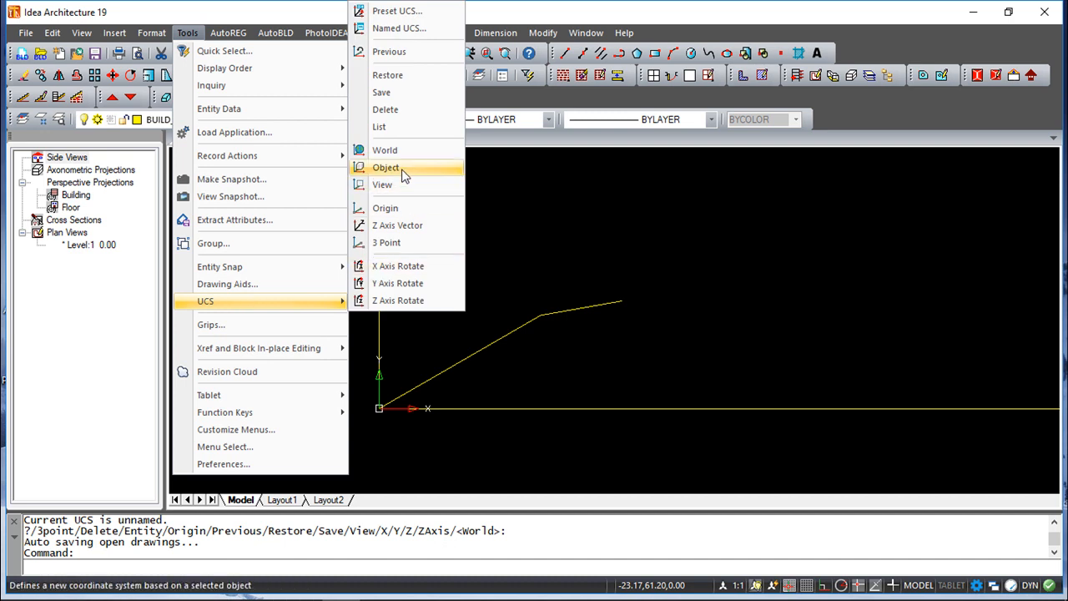
left_click(386, 208)
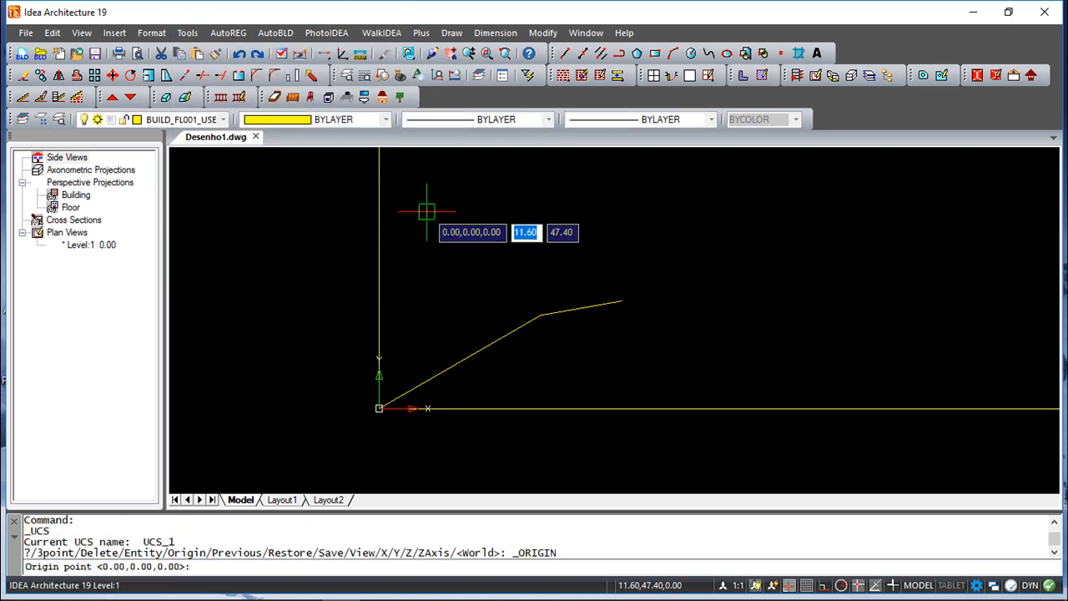
left_click(622, 301)
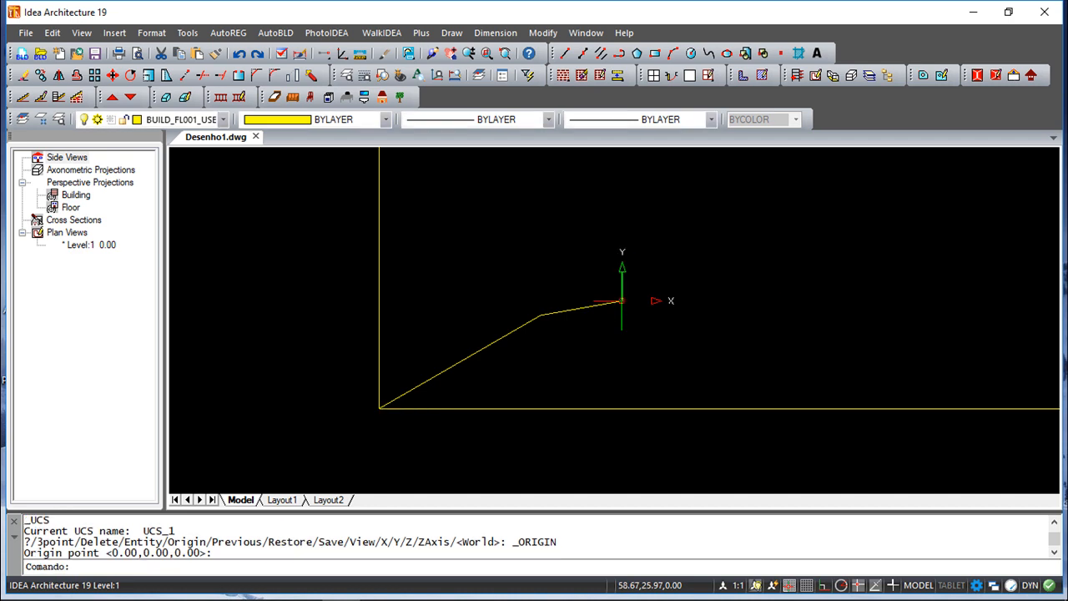
- Save the relocated coordinate system under the name UCS_2
left_click(187, 34)
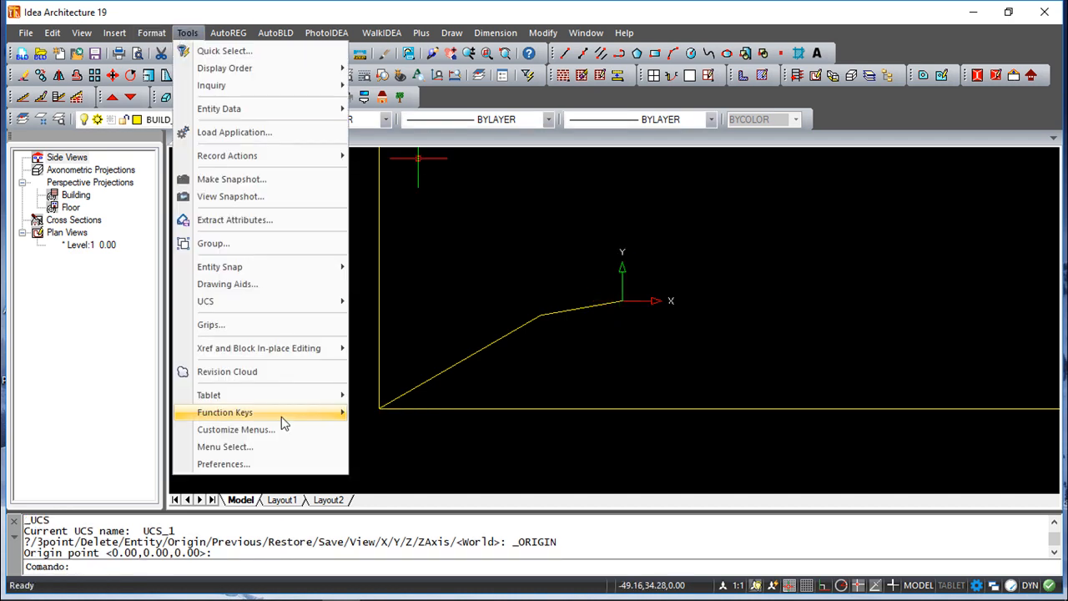
mouse_move(247, 310)
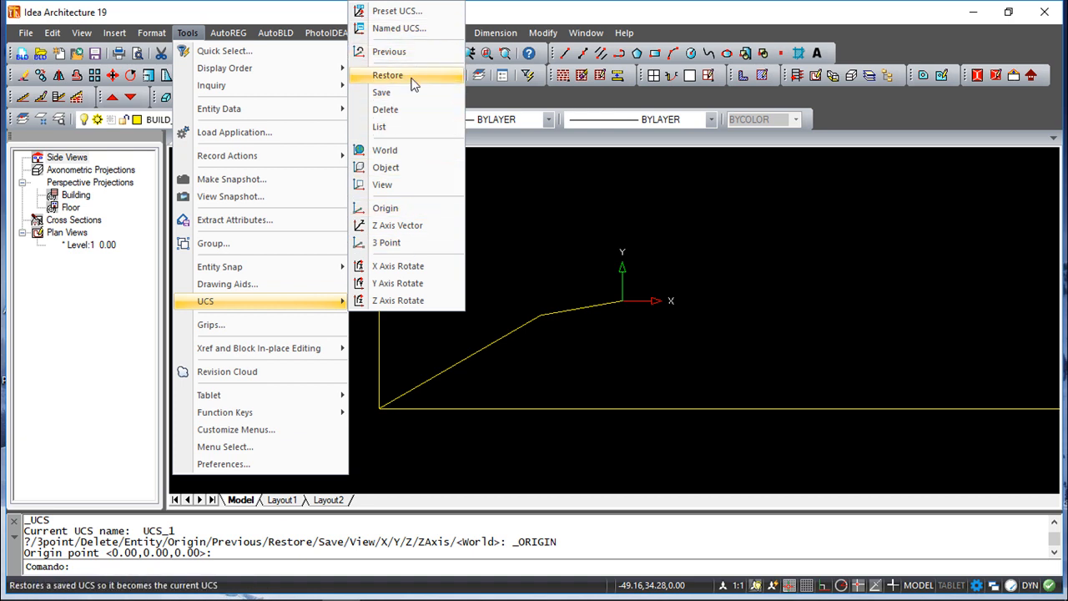
left_click(382, 93)
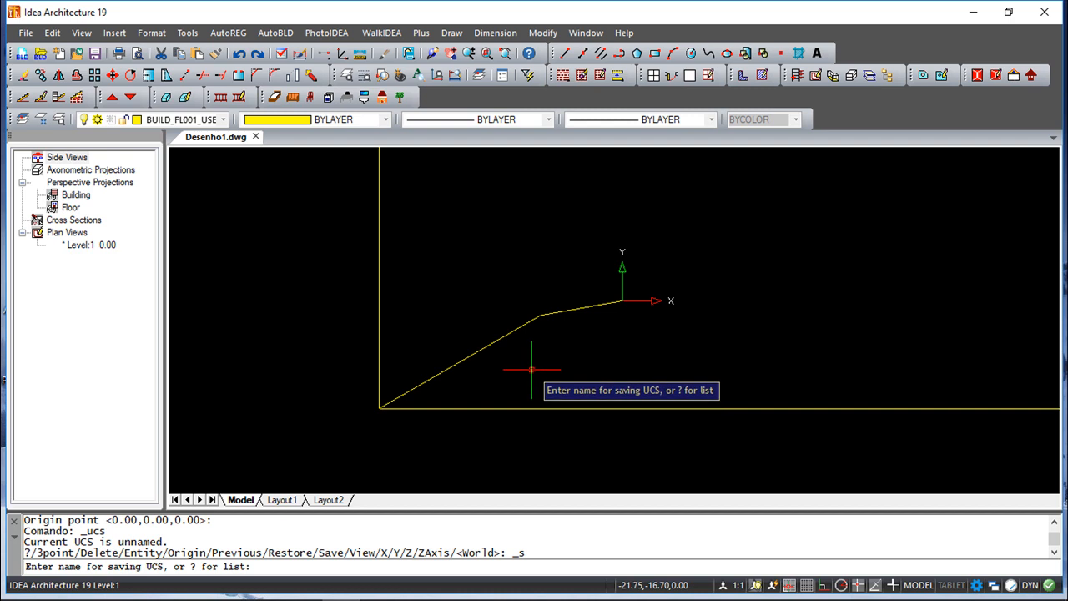
type("UCS")
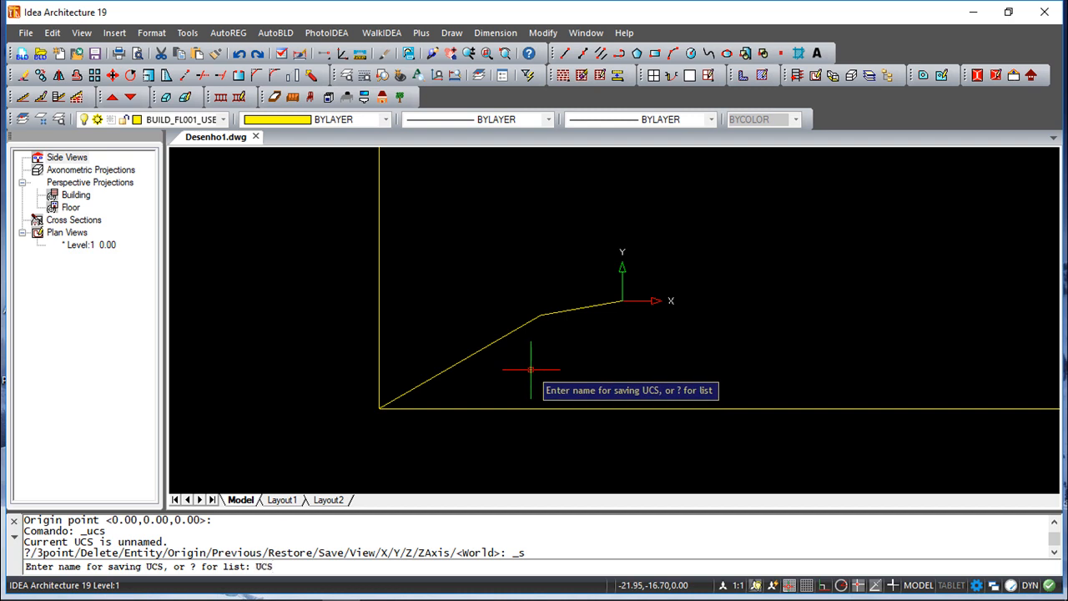
type("_2")
key("Return")
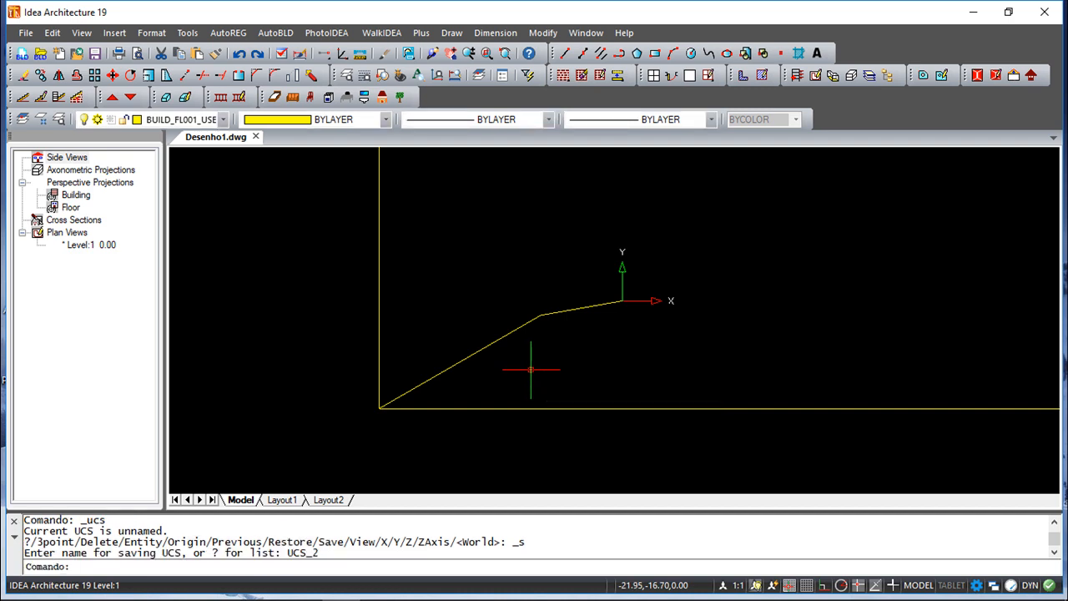
- Open the list of named coordinate systems to check the entries for UCS_1 and UCS_2
left_click(187, 34)
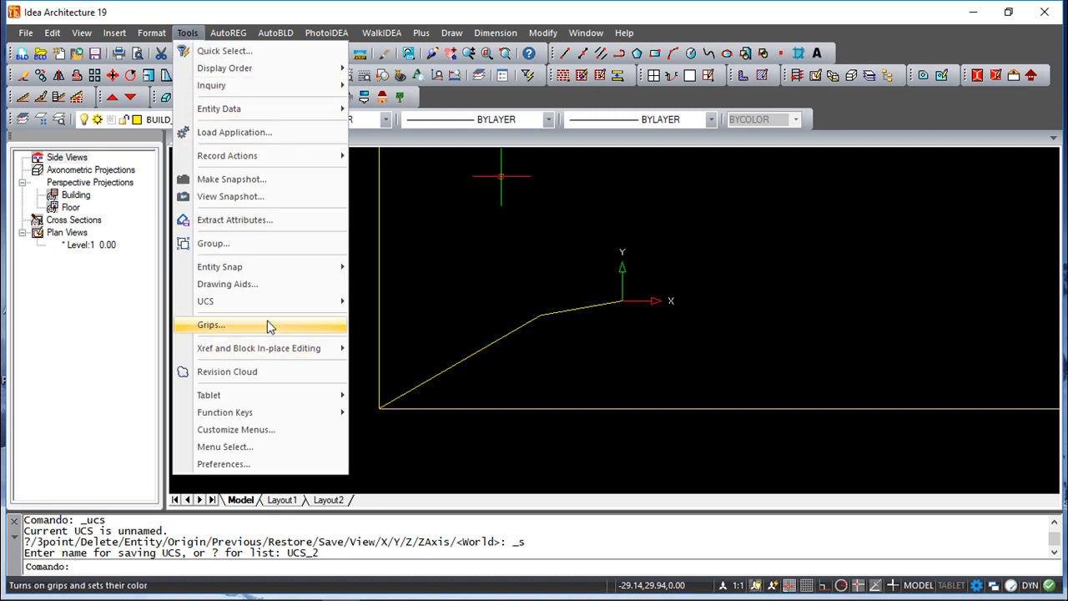
mouse_move(266, 299)
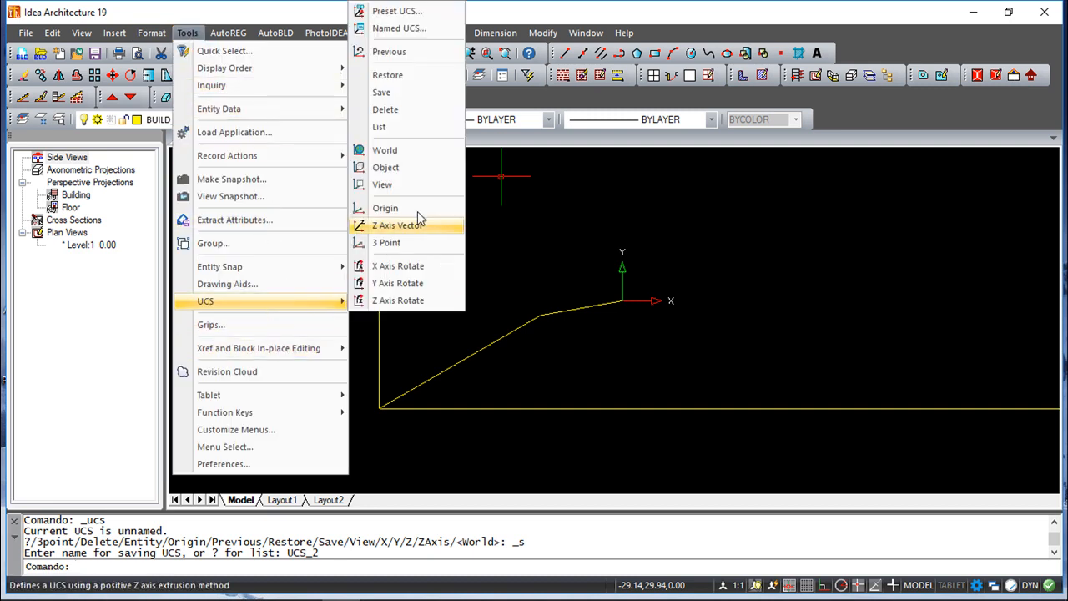
left_click(402, 30)
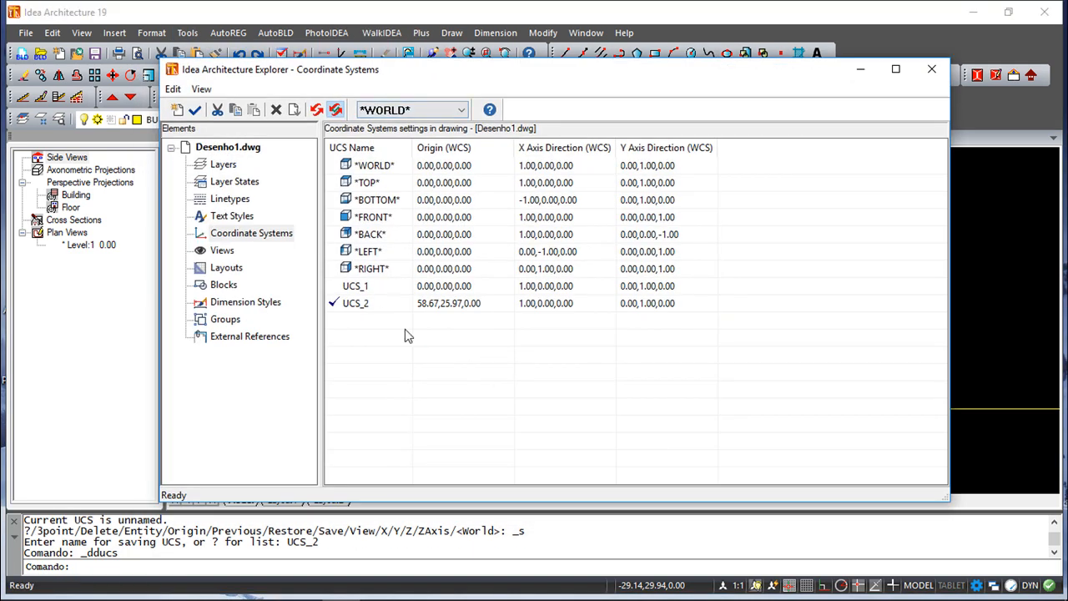
- Make *WORLD* the current coordinate system, and align the UCS to the short second line by picking it as the defining object
double_click(334, 171)
left_click(931, 70)
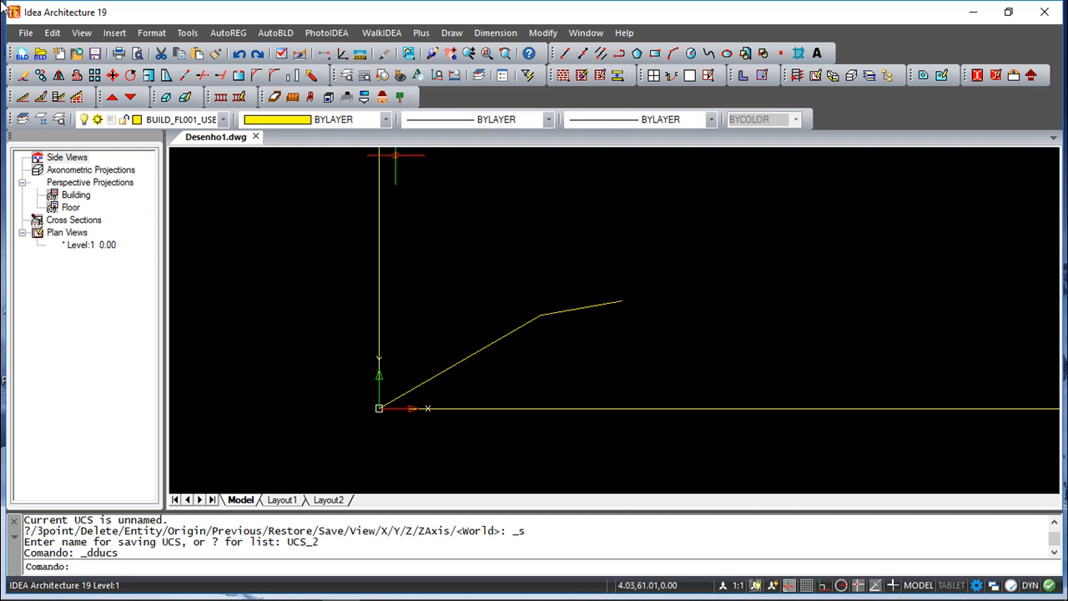
left_click(187, 32)
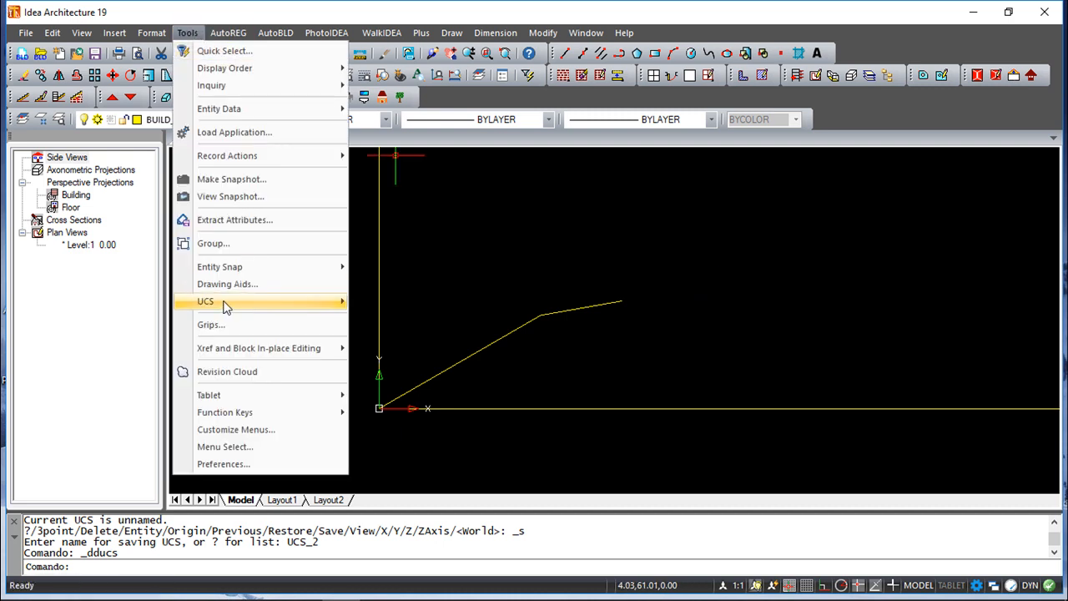
mouse_move(222, 302)
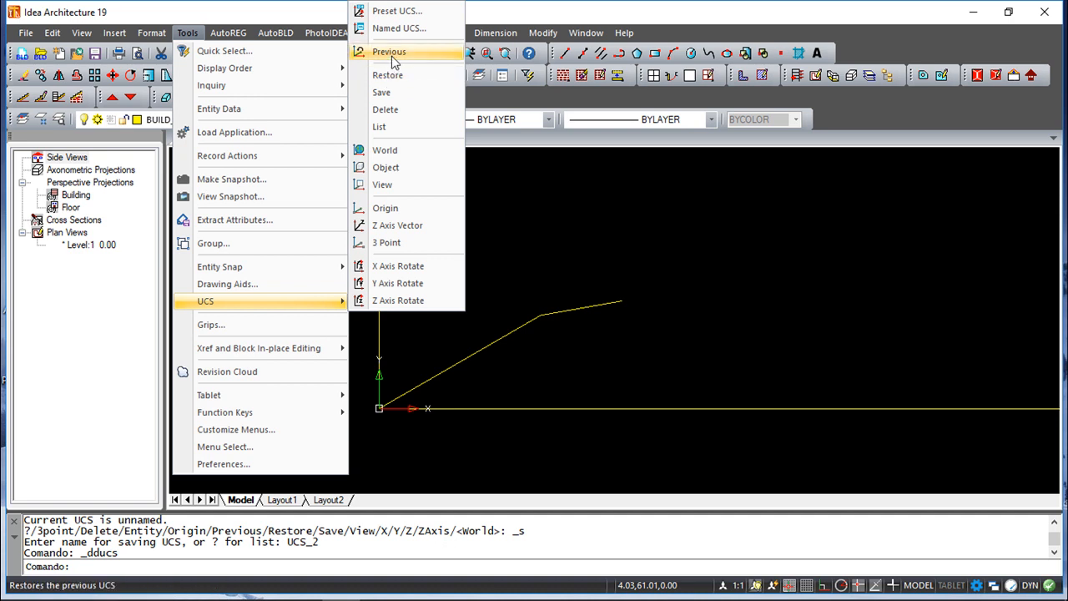
left_click(386, 168)
left_click(561, 311)
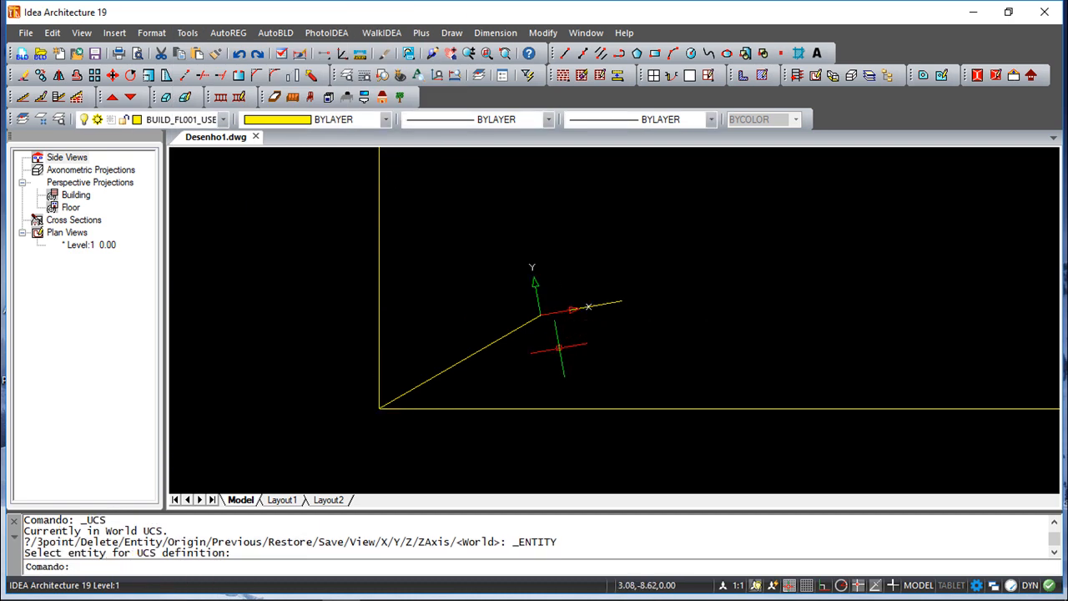
- Define a three-point UCS with its origin at the rectangle's lower-left corner and its X axis tilted slightly upward
left_click(187, 32)
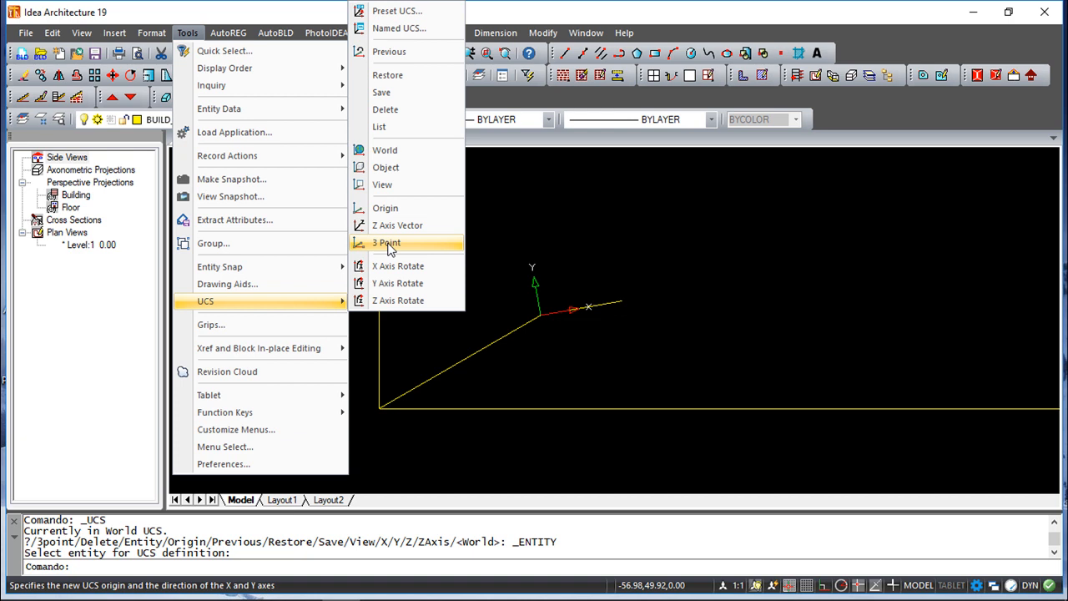
left_click(387, 243)
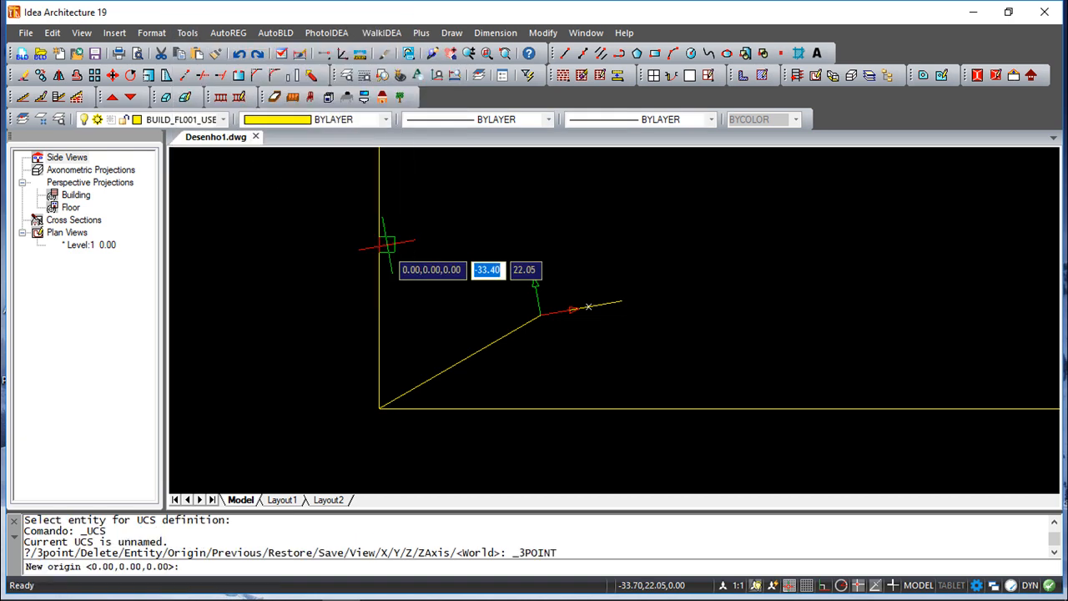
left_click(380, 408)
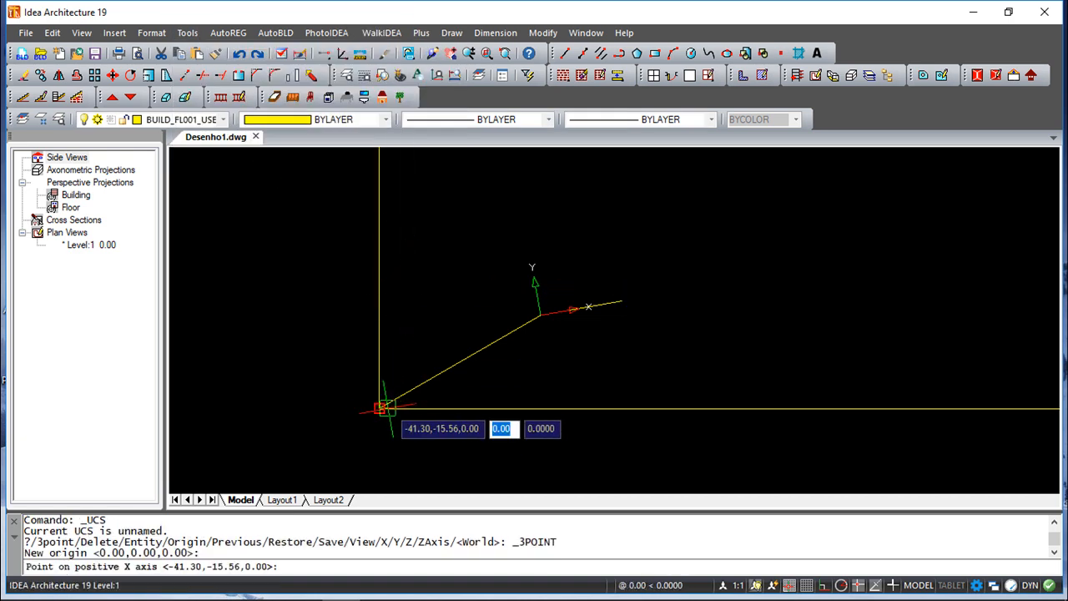
left_click(570, 375)
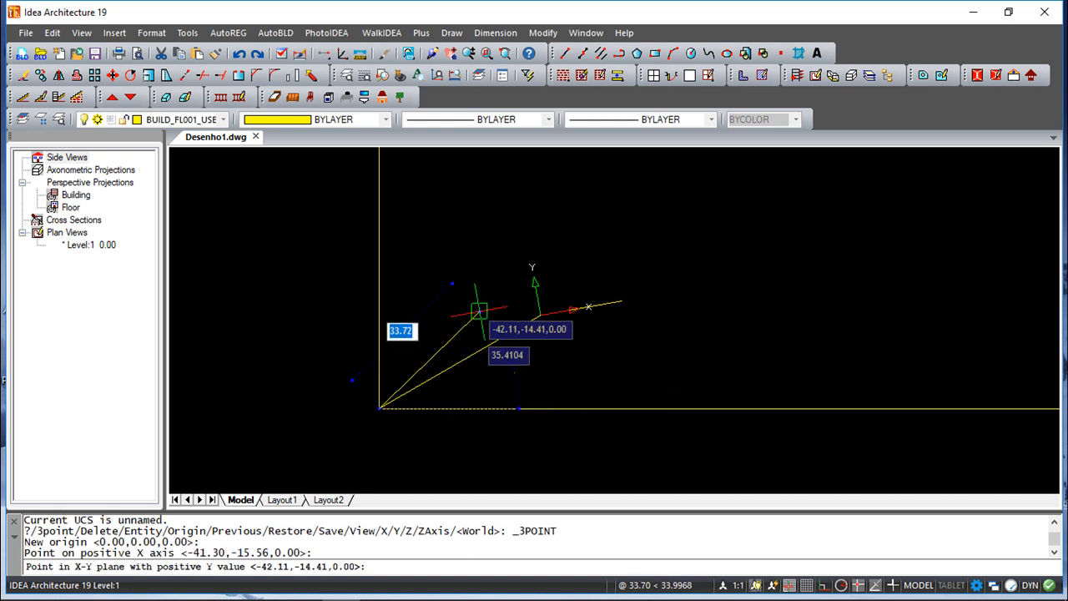
left_click(442, 244)
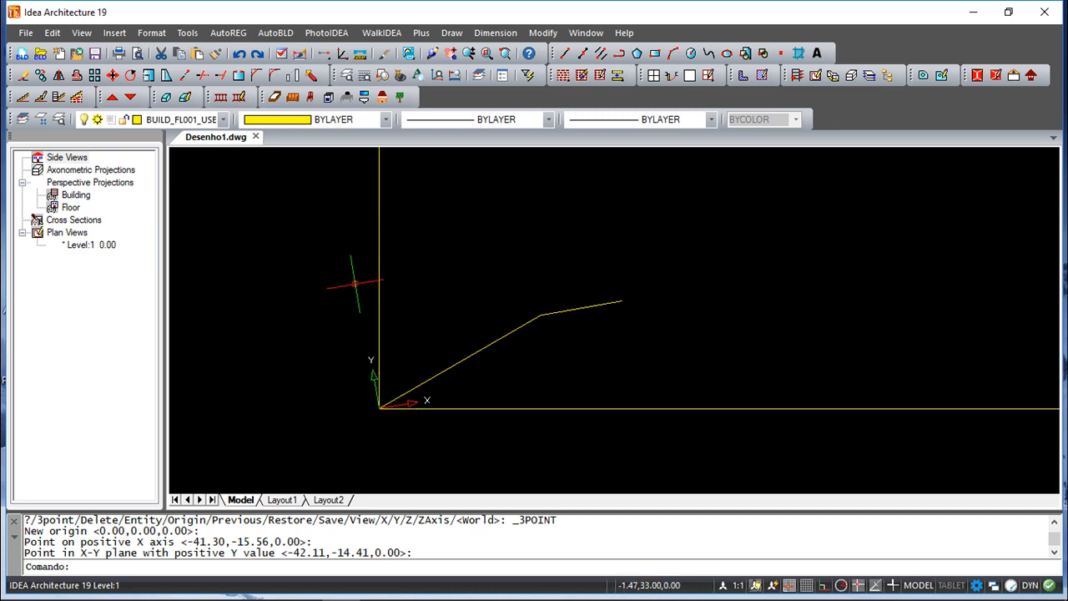
- Rotate the current UCS 10 degrees about its Z axis
left_click(186, 32)
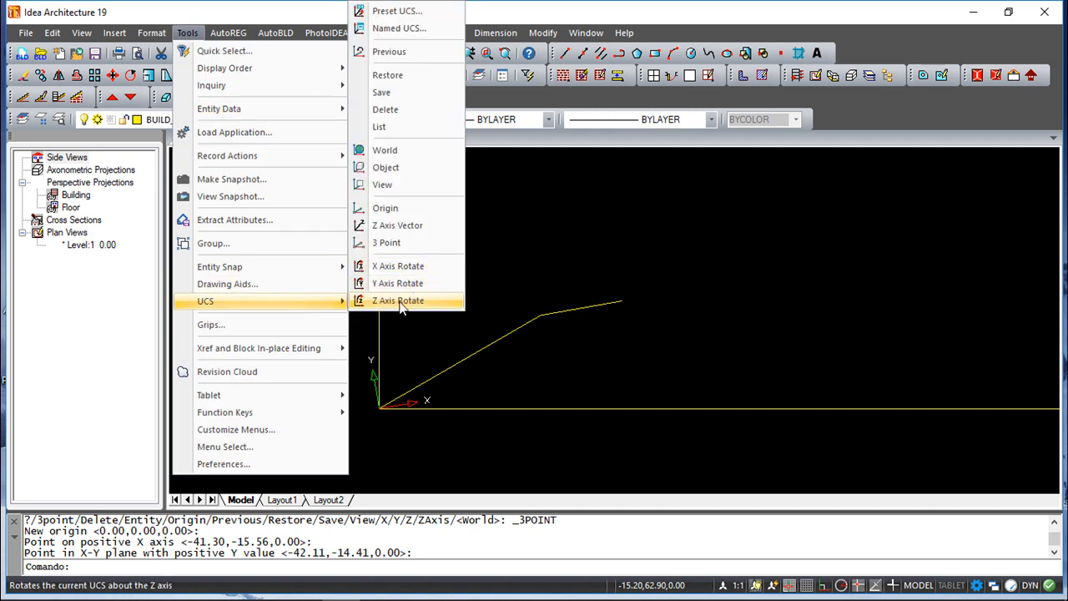
left_click(400, 303)
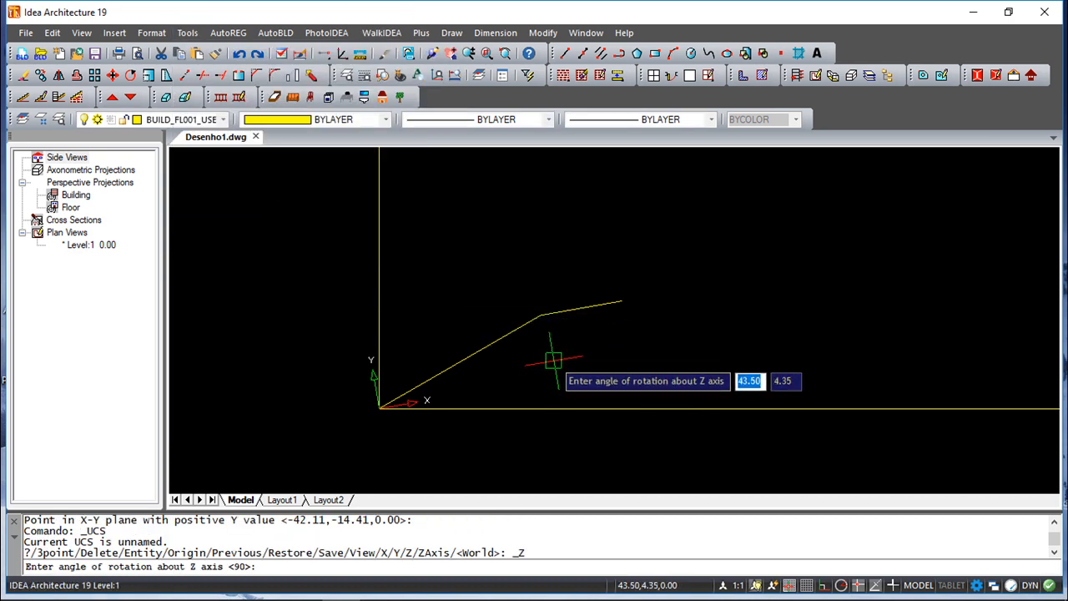
type("10")
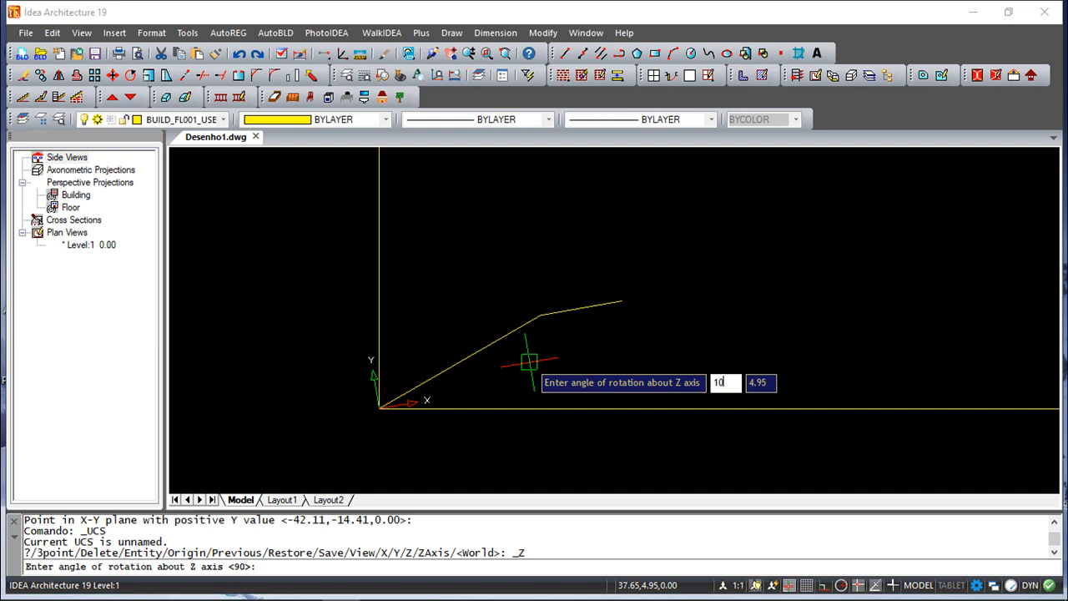
key("Return")
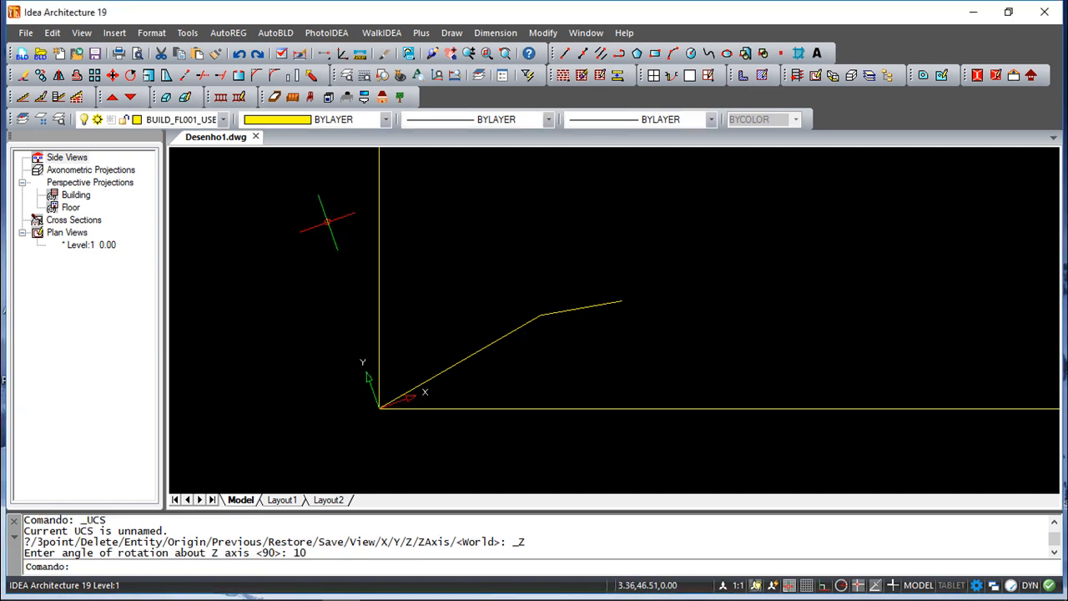
- Reset the current UCS to the World coordinate system
left_click(187, 33)
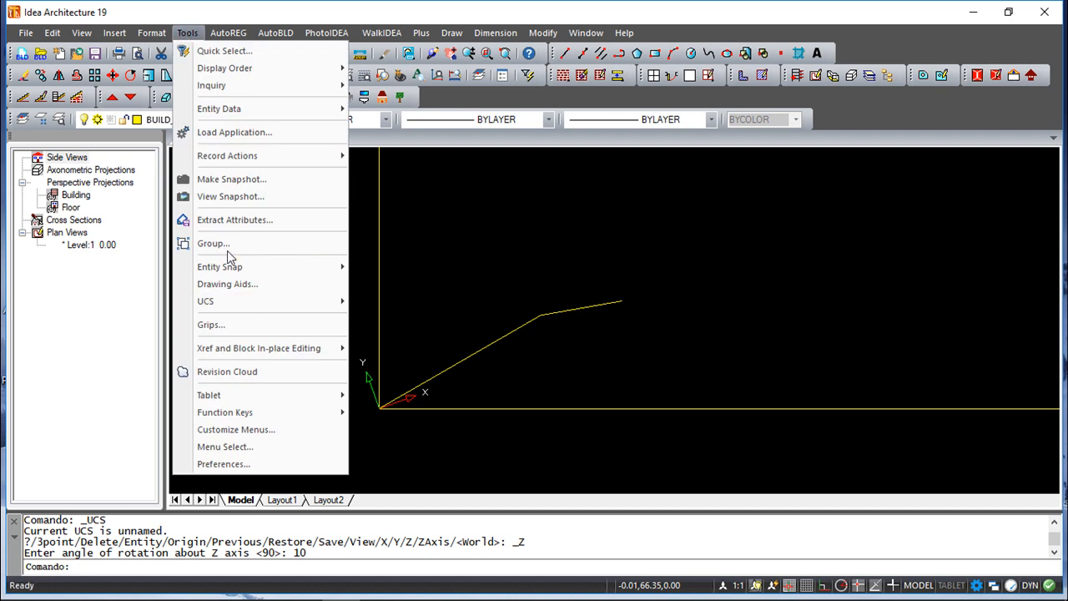
mouse_move(236, 304)
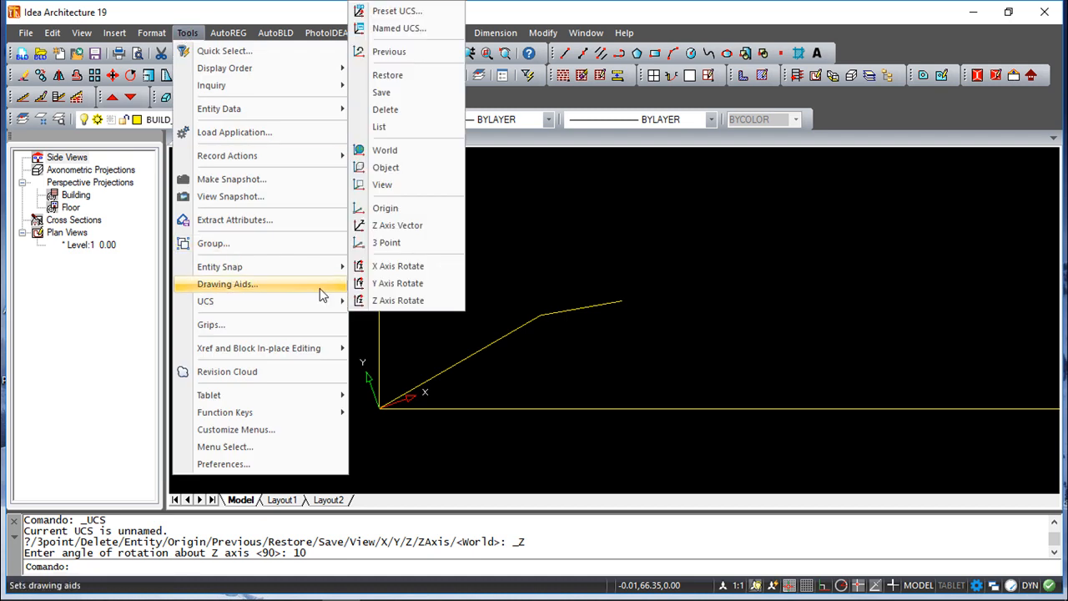
left_click(391, 151)
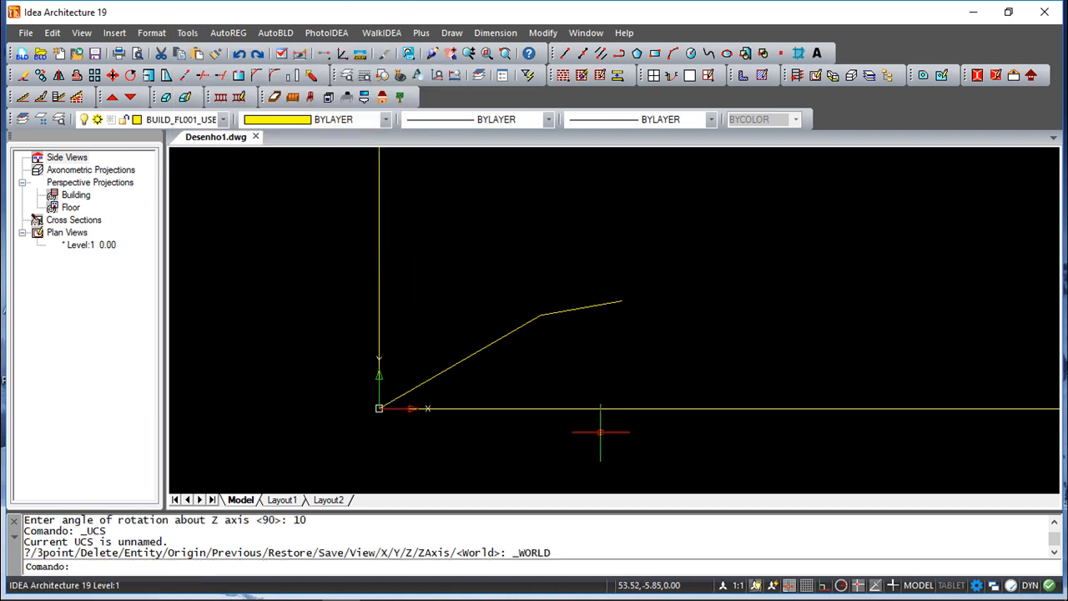
- List the origin and axis directions of the saved coordinate system UCS_2 and close the history window
left_click(191, 33)
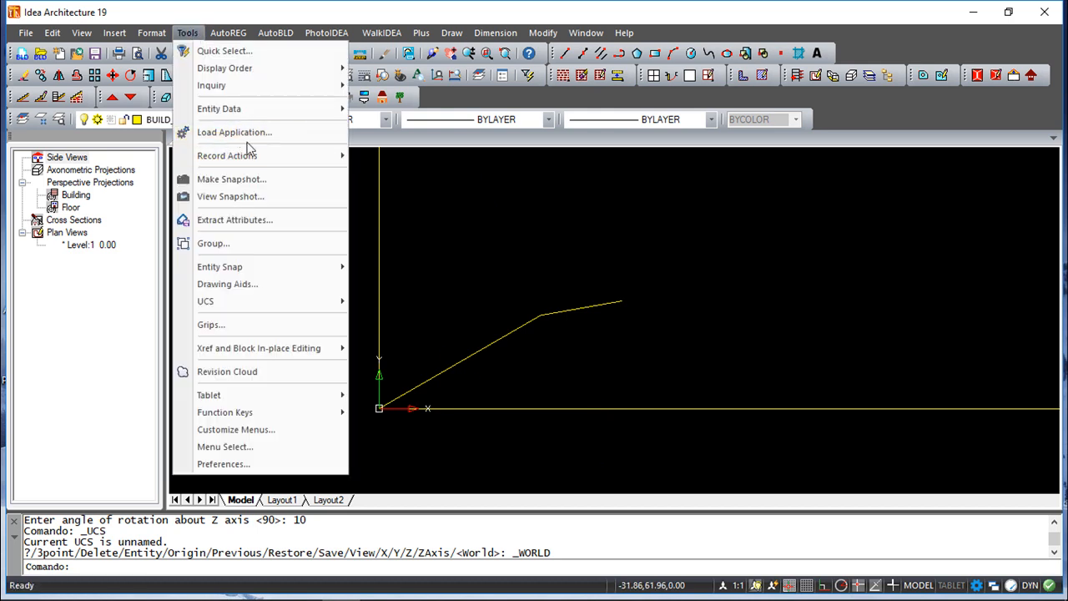
mouse_move(230, 301)
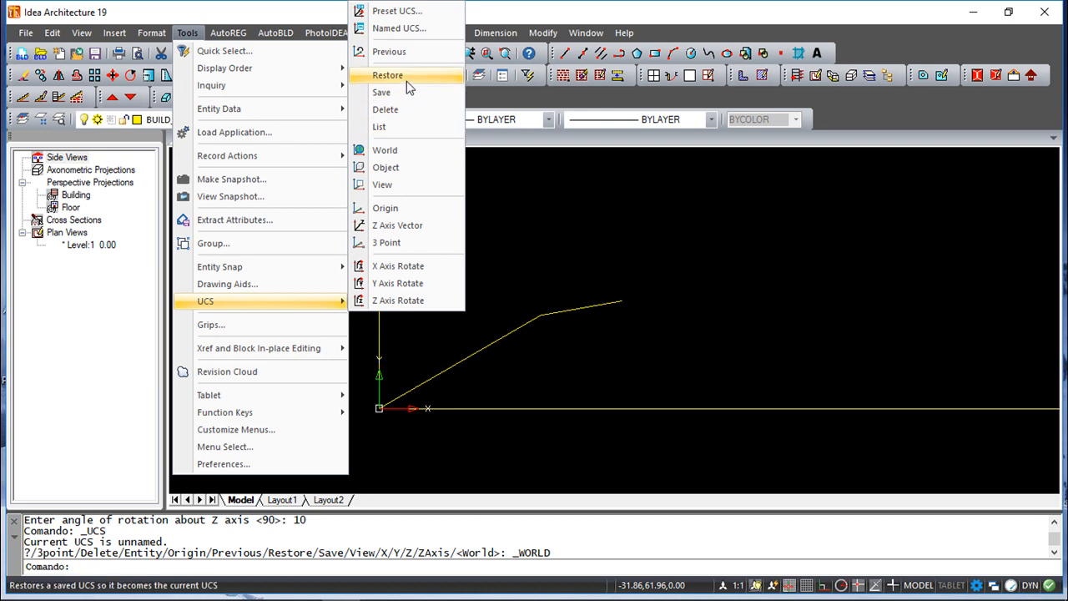
left_click(400, 135)
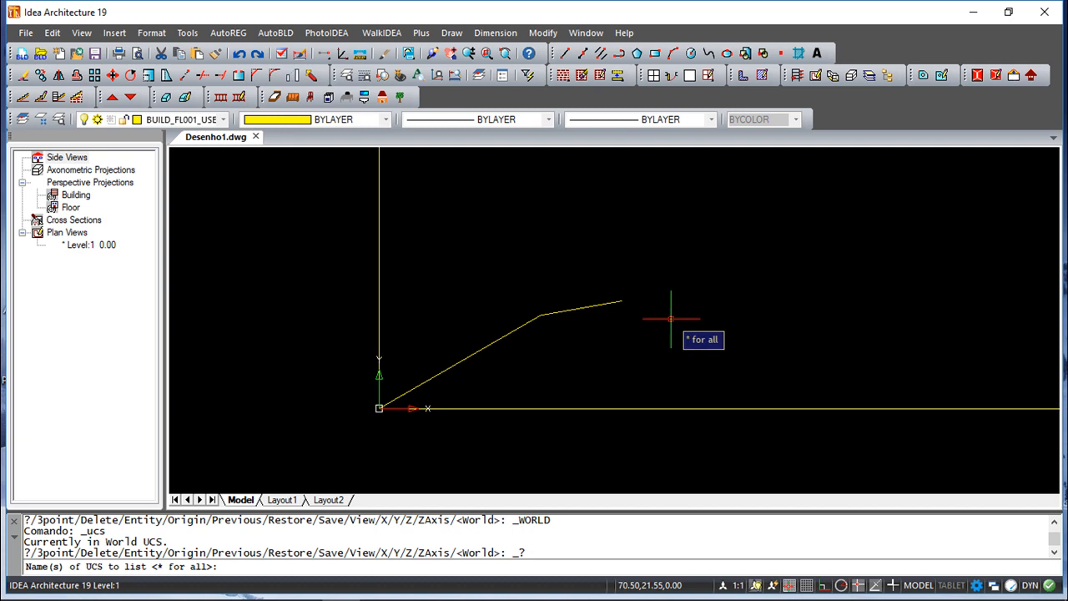
type("UCS_2")
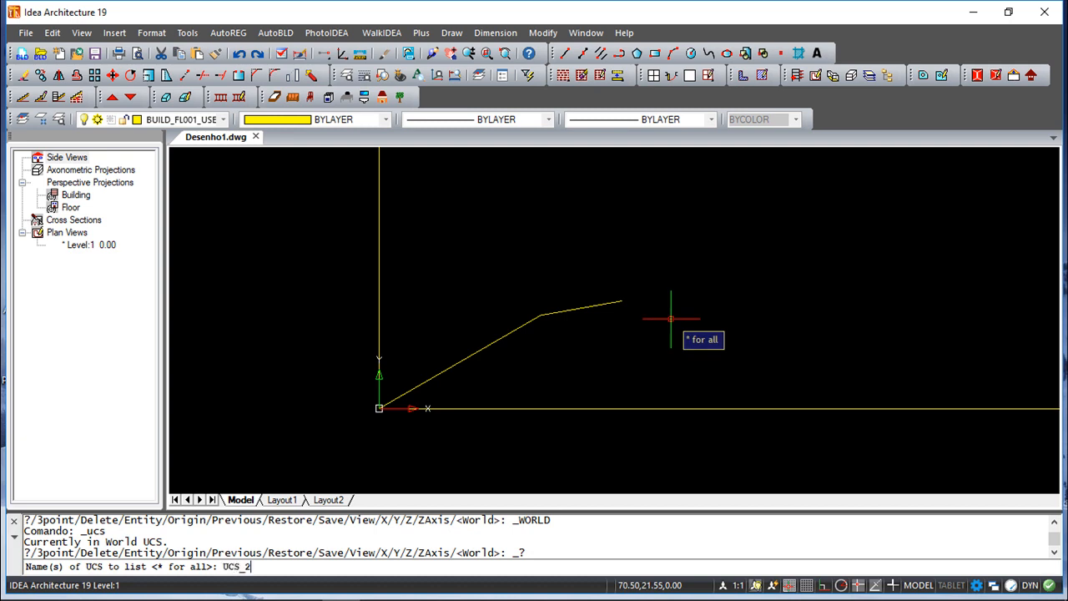
key("Return")
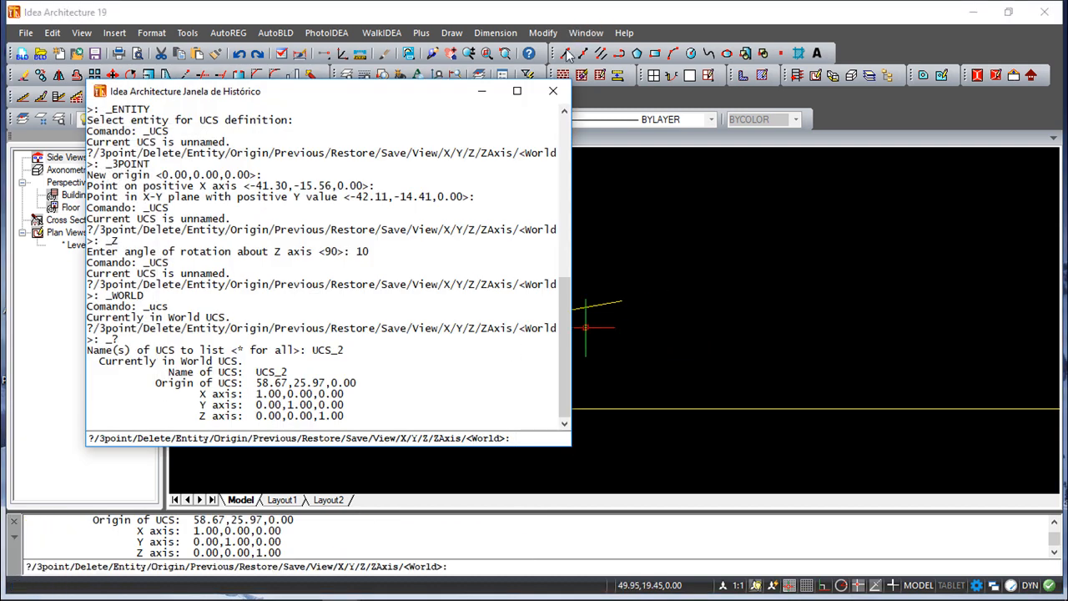
left_click(552, 90)
- Make the saved coordinate system UCS_2 current and close the coordinate systems list
left_click(187, 32)
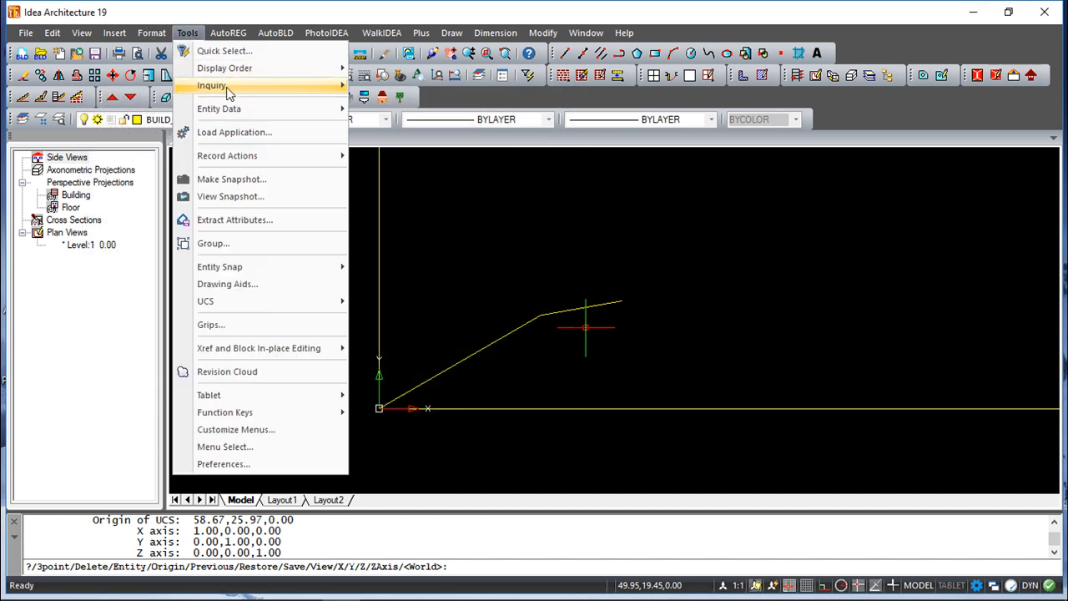
mouse_move(242, 305)
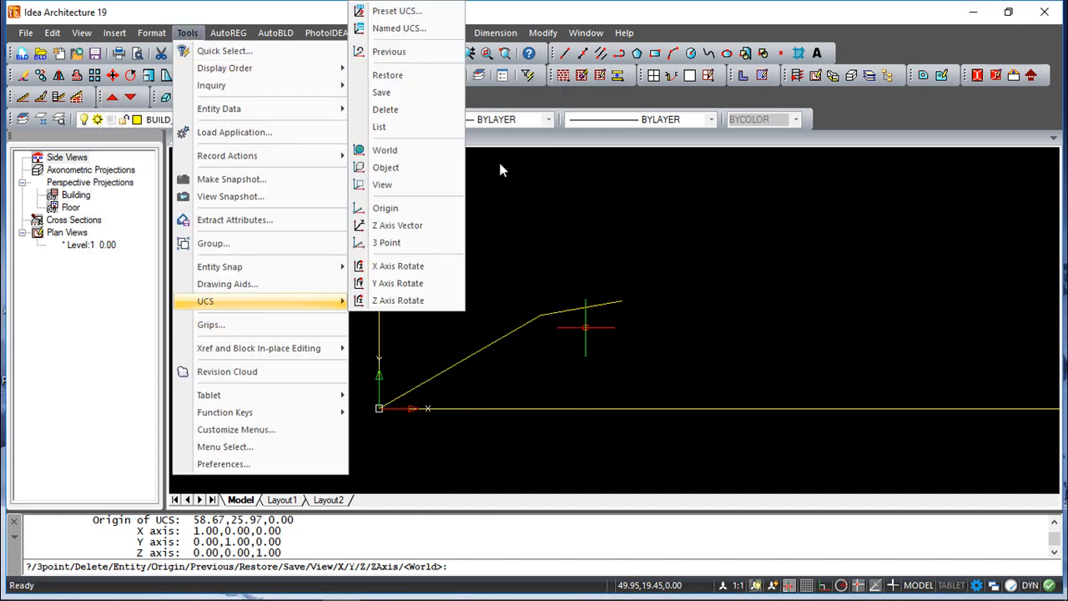
left_click(400, 28)
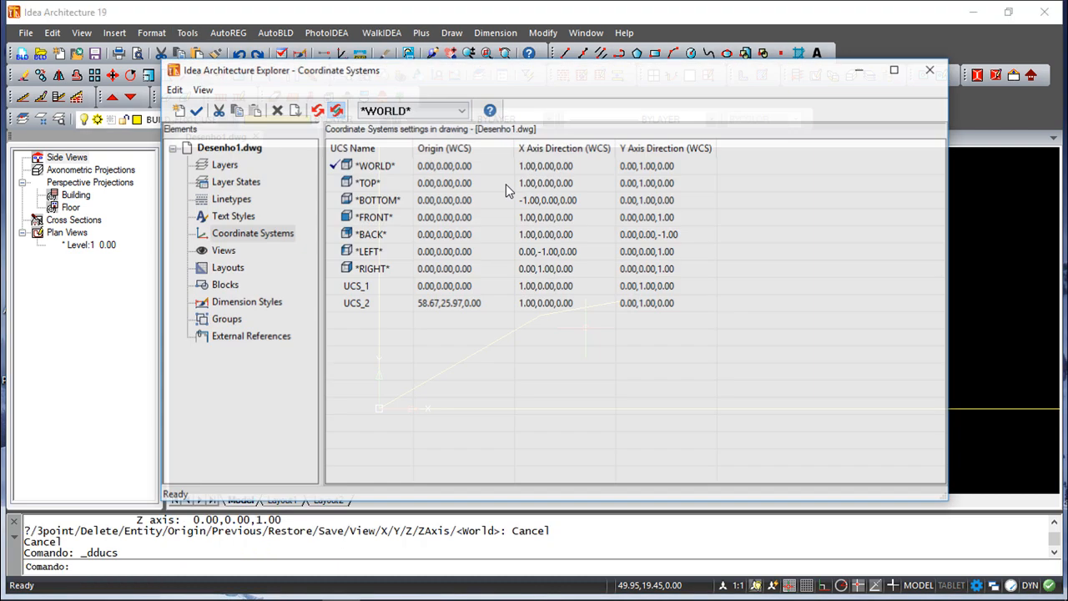
double_click(343, 305)
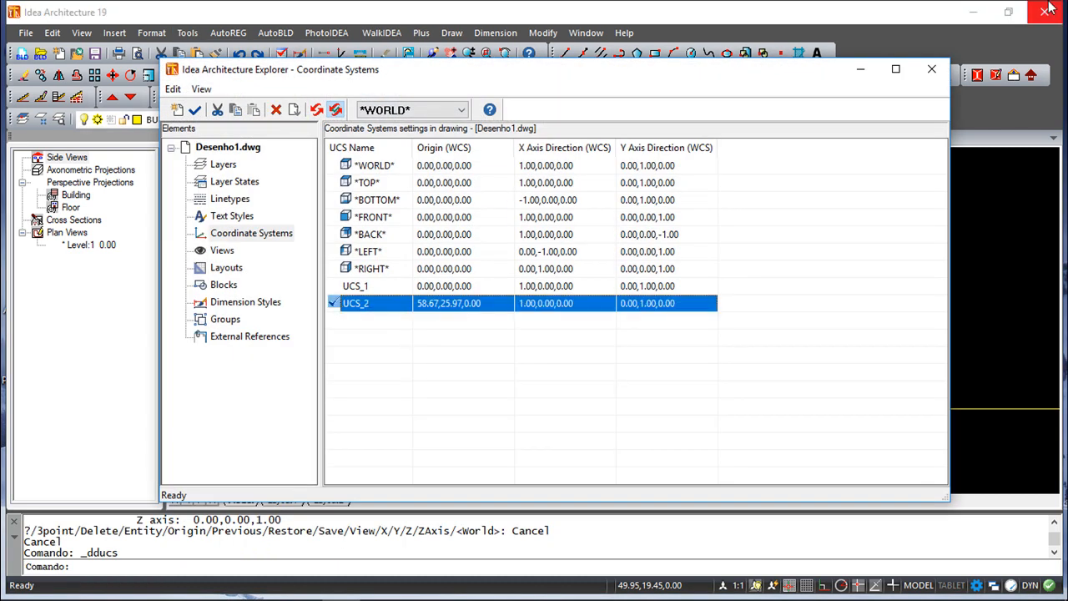
left_click(931, 69)
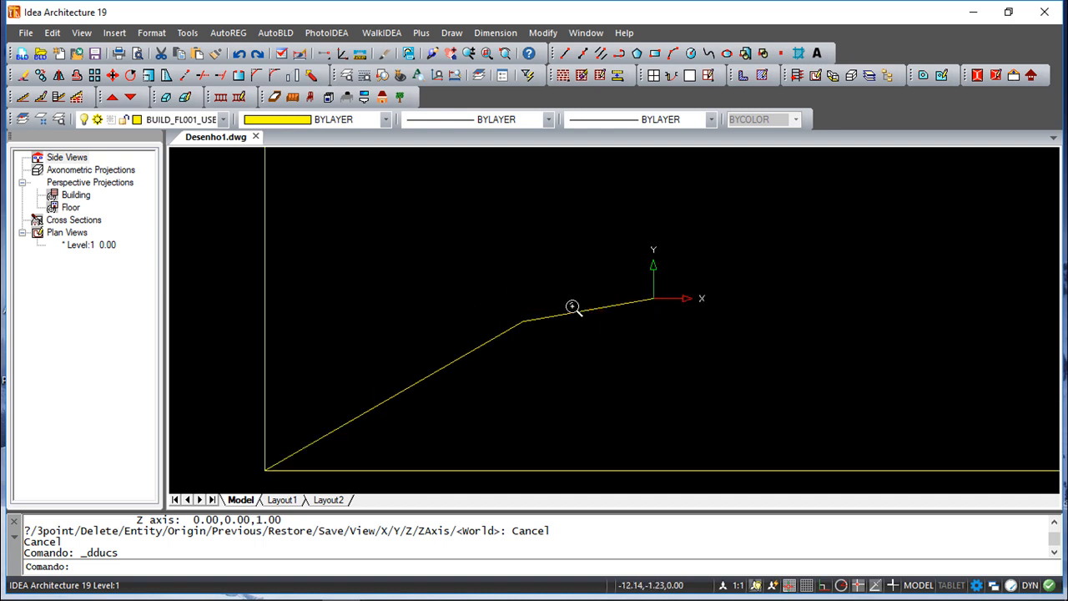
- Redraw the drawing display with the rectangle and both lines in view
scroll(572, 312, "down", 2)
scroll(570, 311, "down", 2)
mouse_move(640, 289)
middle_mouse_down()
mouse_move(579, 377)
mouse_move(532, 405)
middle_mouse_up()
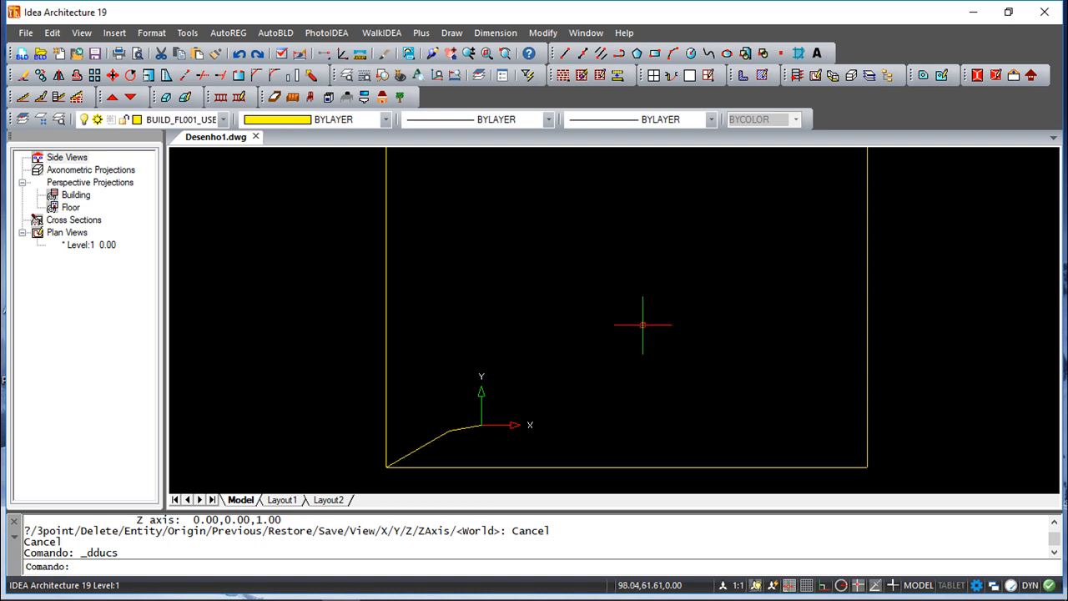
middle_click_drag(587, 322, 575, 352)
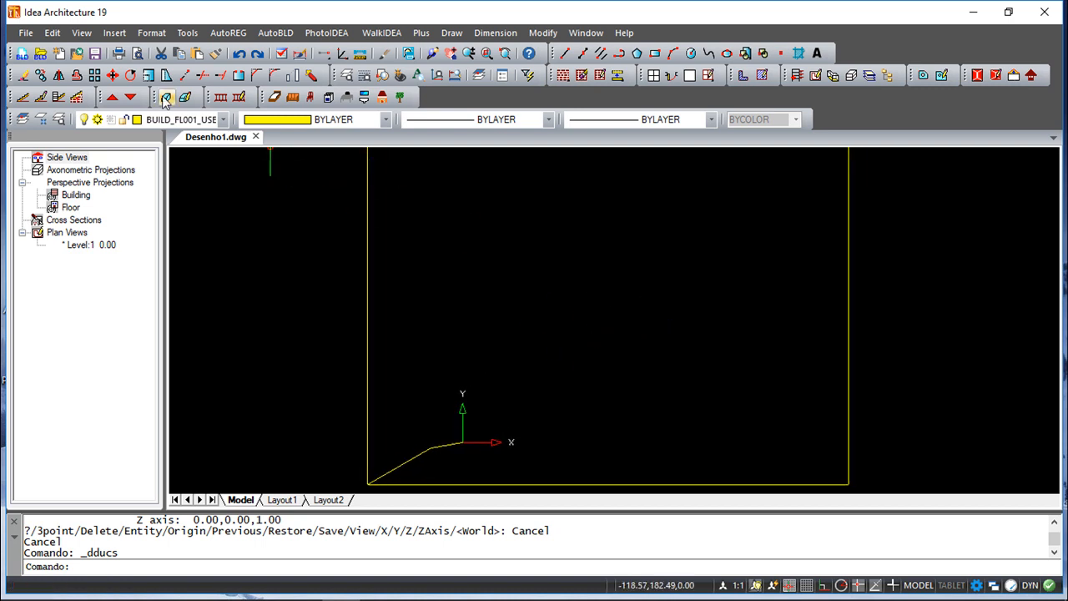
left_click(81, 35)
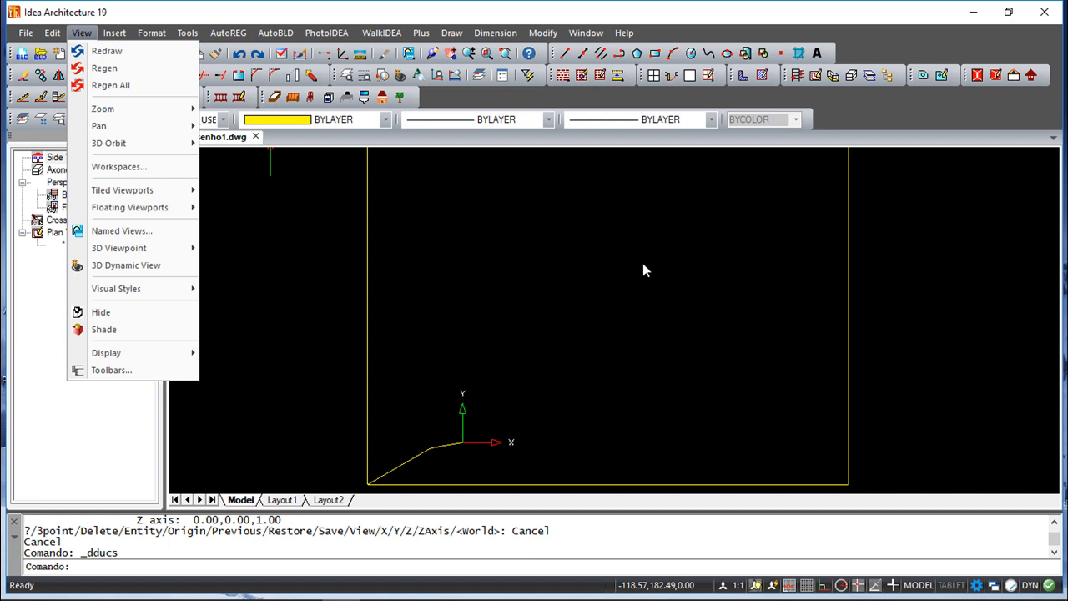
left_click(102, 51)
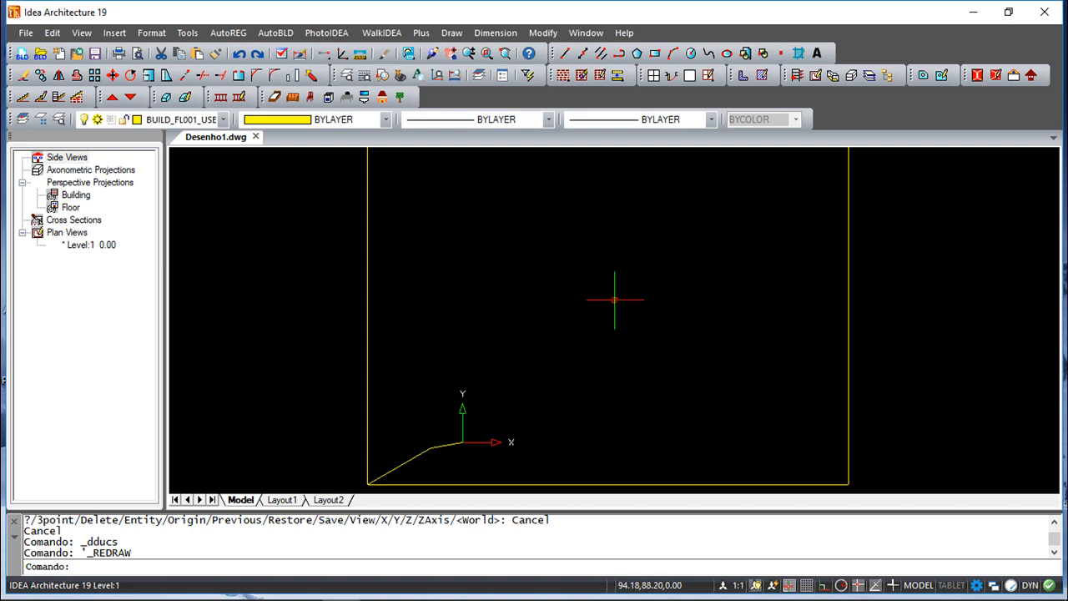
- Pan the drawing slightly to bring the rectangle's upper edge into view
left_click(77, 33)
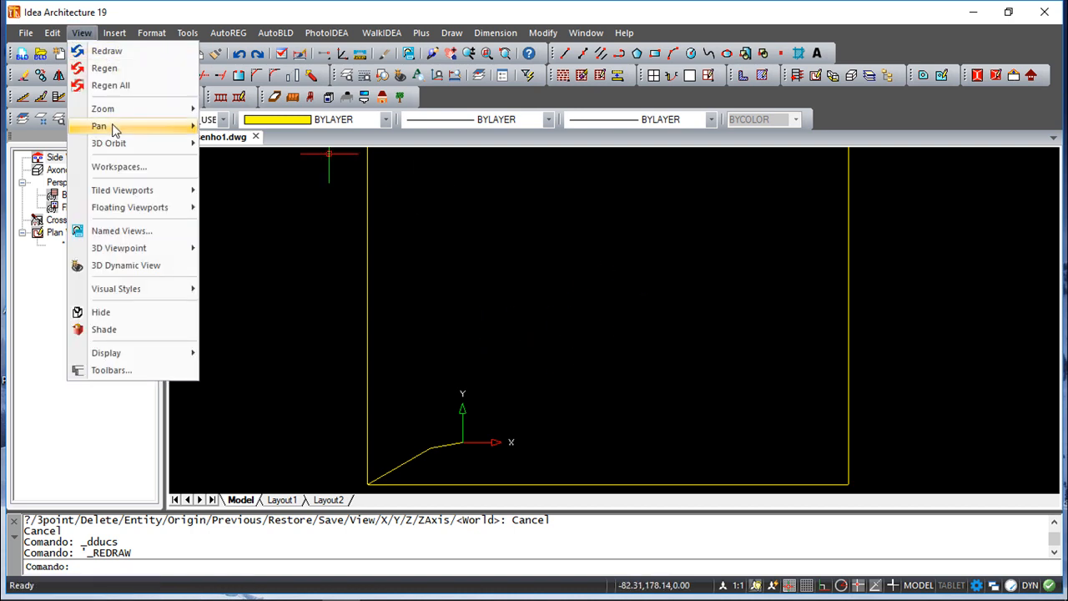
mouse_move(115, 126)
left_click(633, 304)
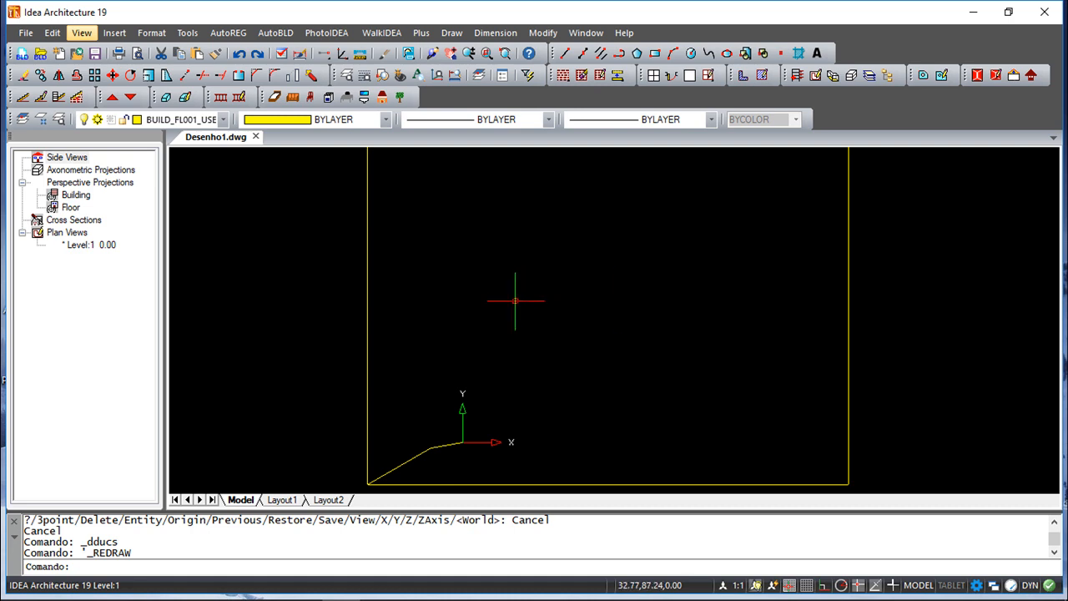
mouse_move(617, 293)
left_mouse_down()
mouse_move(386, 315)
mouse_move(685, 275)
mouse_move(392, 301)
mouse_move(715, 293)
mouse_move(751, 303)
mouse_move(413, 299)
mouse_move(717, 298)
mouse_move(616, 291)
left_mouse_up()
key("Escape")
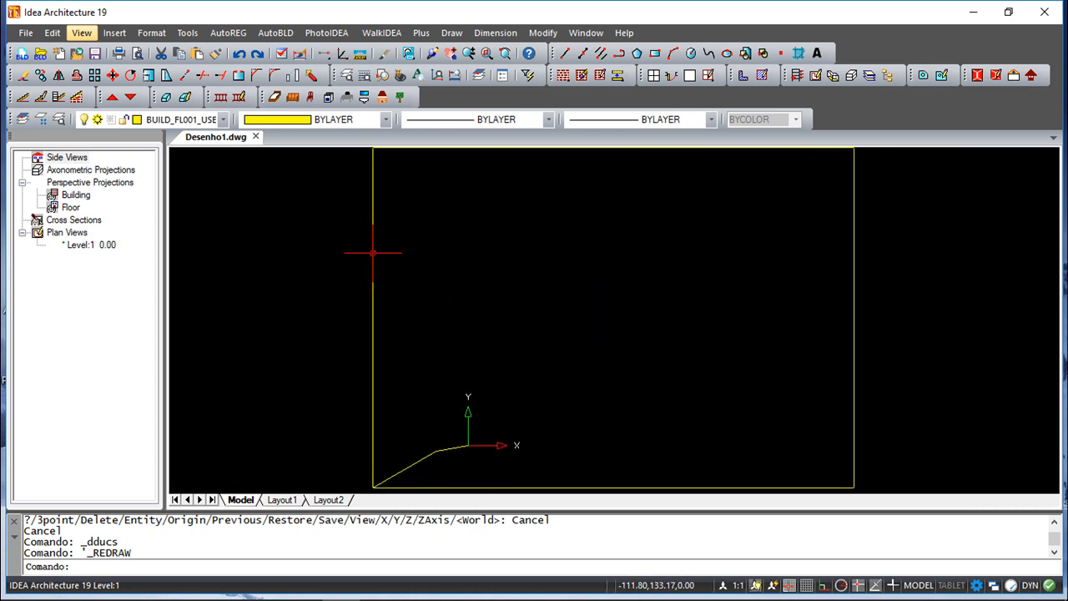
- Review the available zoom commands and try panning and zooming the plan view around the rectangle
left_click(83, 33)
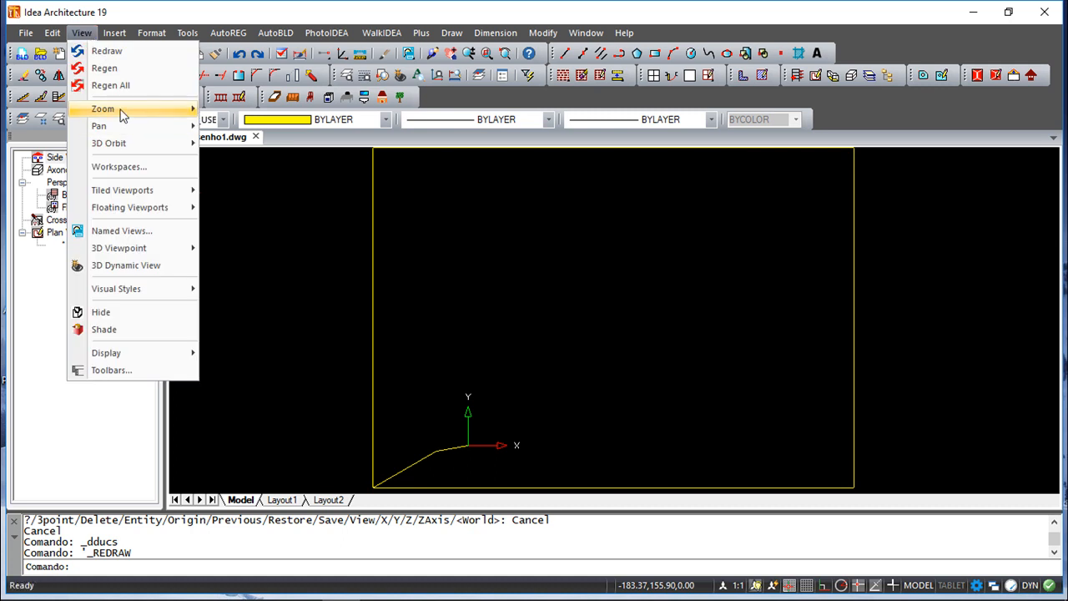
mouse_move(123, 115)
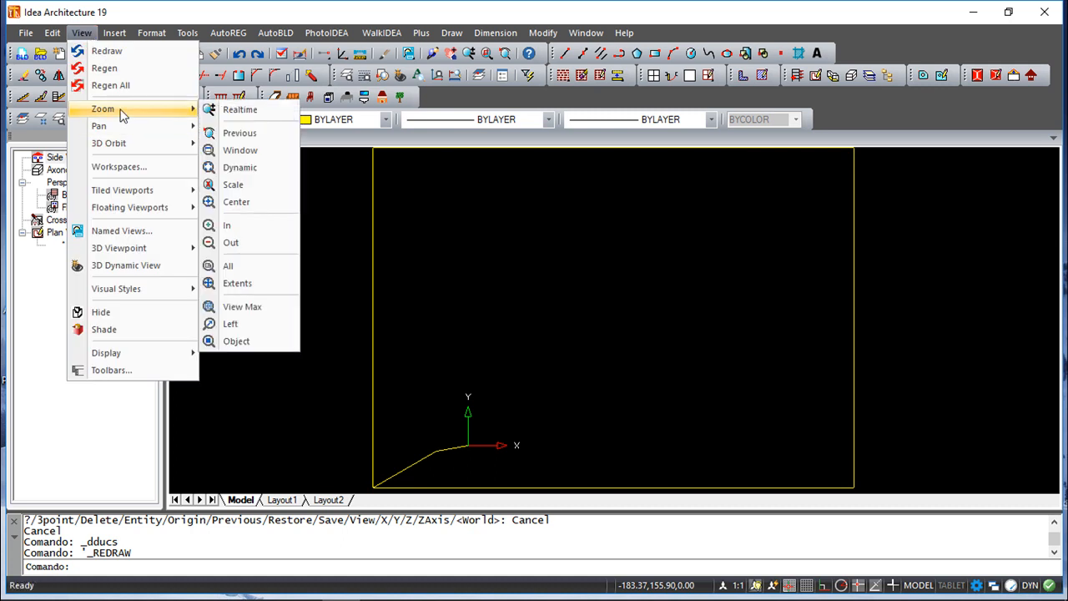
key("Escape")
key("Escape")
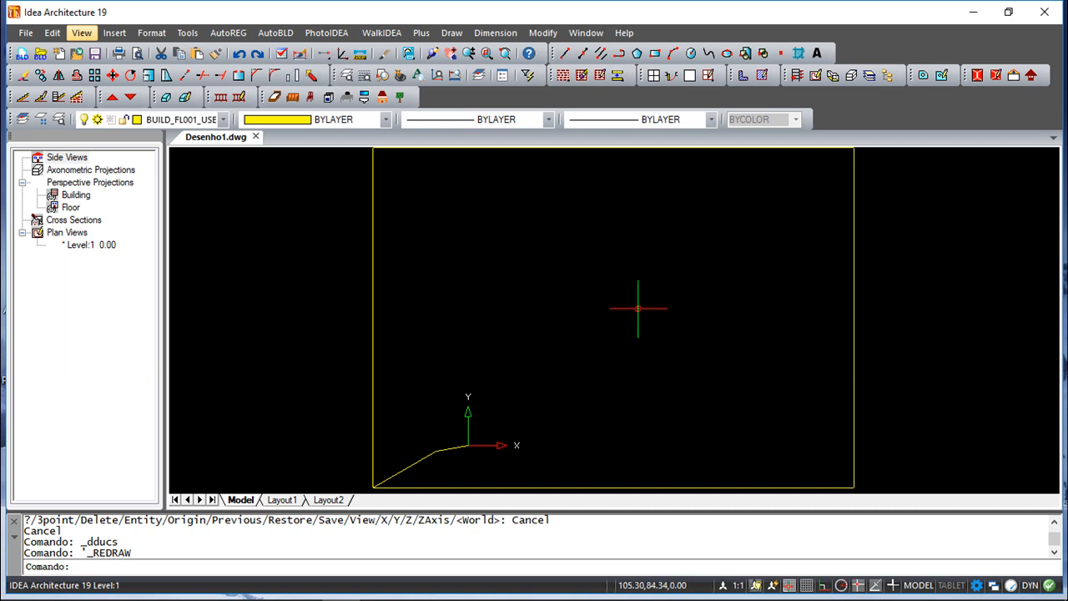
middle_click_drag(635, 313, 605, 307)
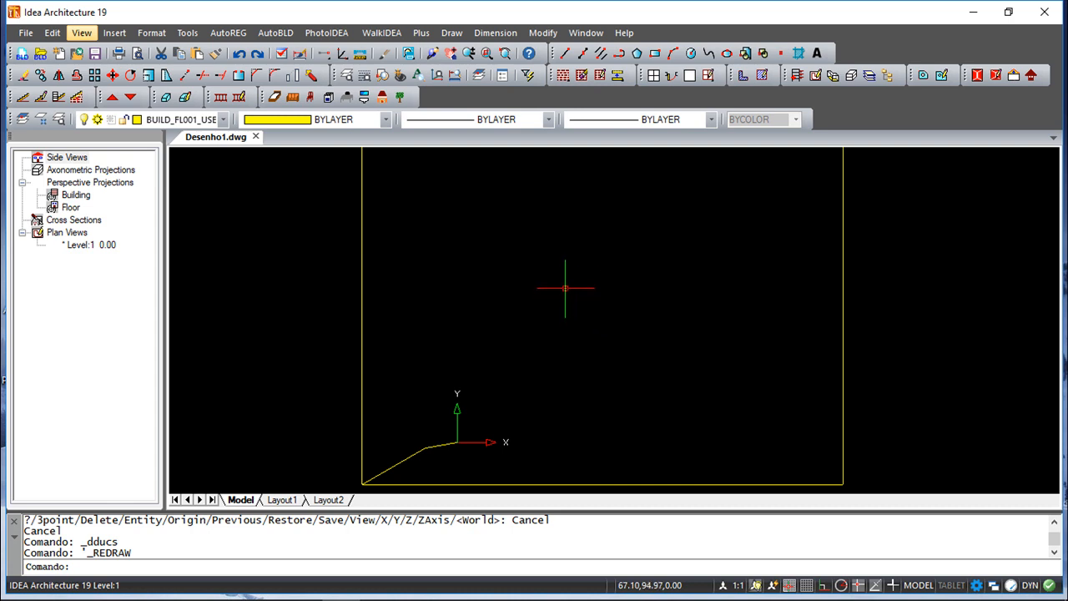
scroll(565, 288, "down", 3)
scroll(567, 288, "up", 3)
middle_click_drag(594, 281, 572, 276)
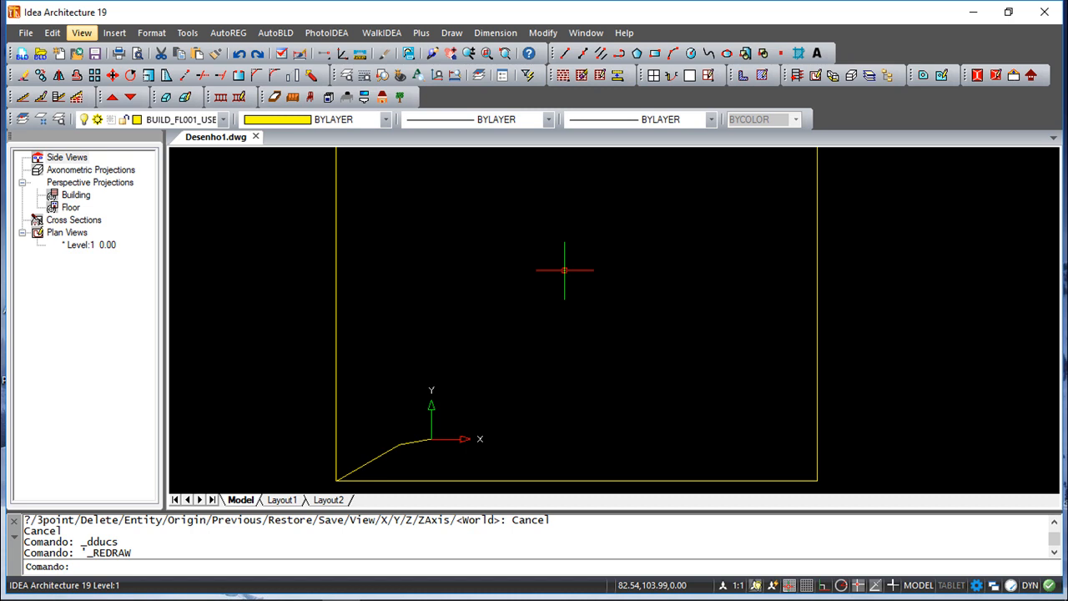
- Rotate the drawing with Free Orbit into a tilted 3D view, zoom in near the coordinate axes, and end the orbit
left_click(87, 35)
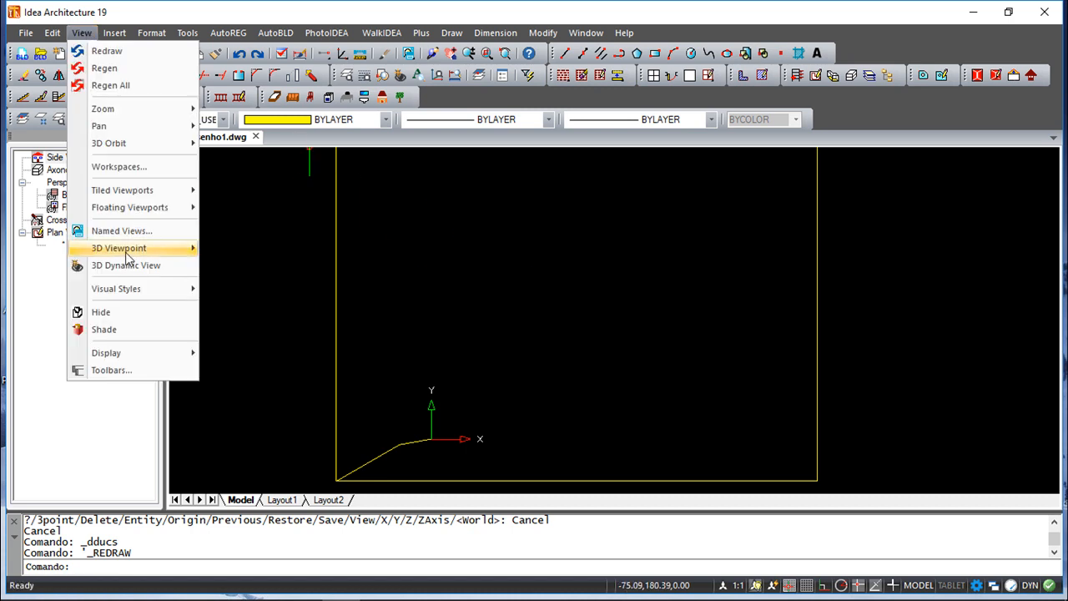
mouse_move(121, 255)
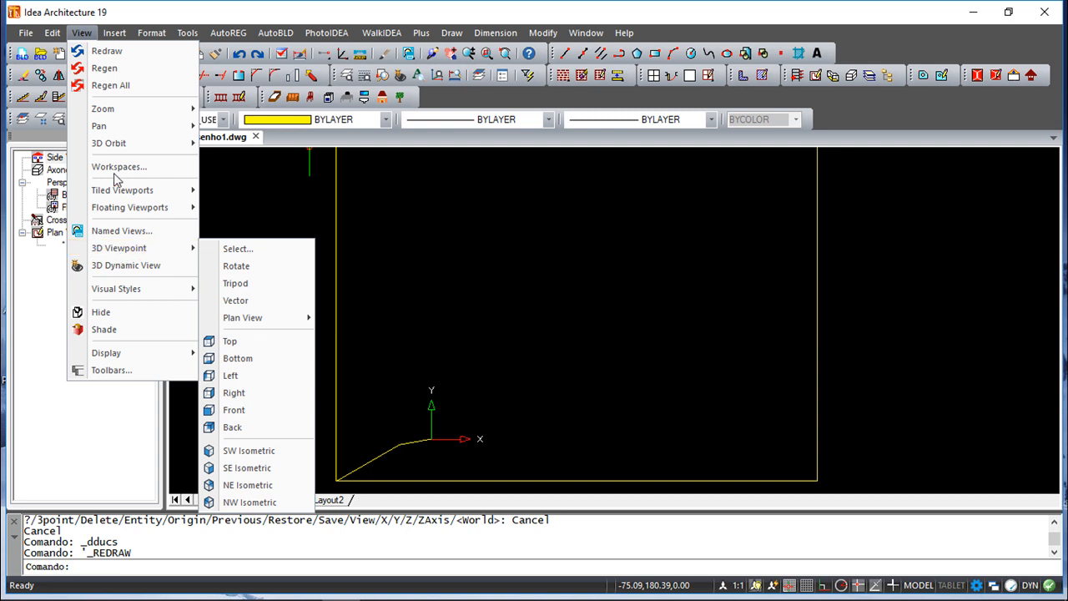
mouse_move(121, 143)
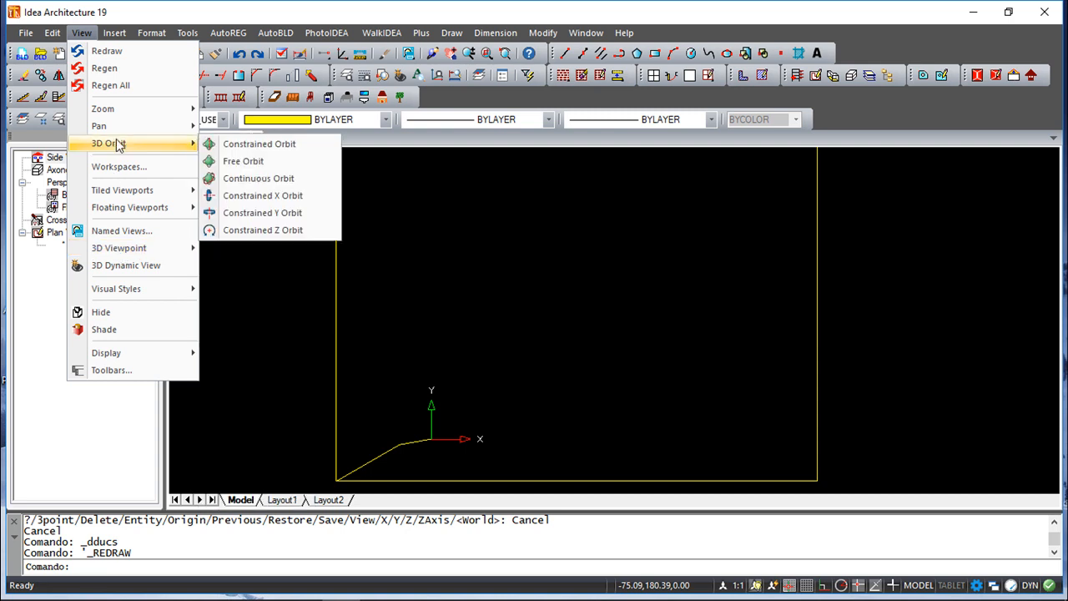
left_click(266, 161)
left_click_drag(607, 374, 654, 301)
scroll(562, 373, "down", 2)
scroll(559, 373, "up", 3)
scroll(616, 329, "up", 2)
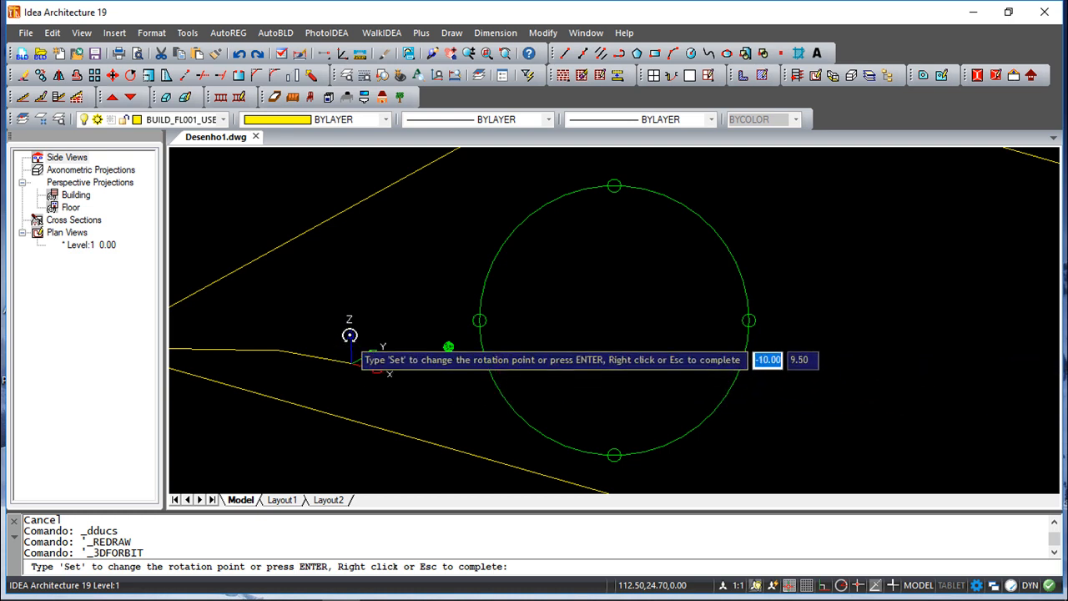
left_click_drag(646, 389, 677, 376)
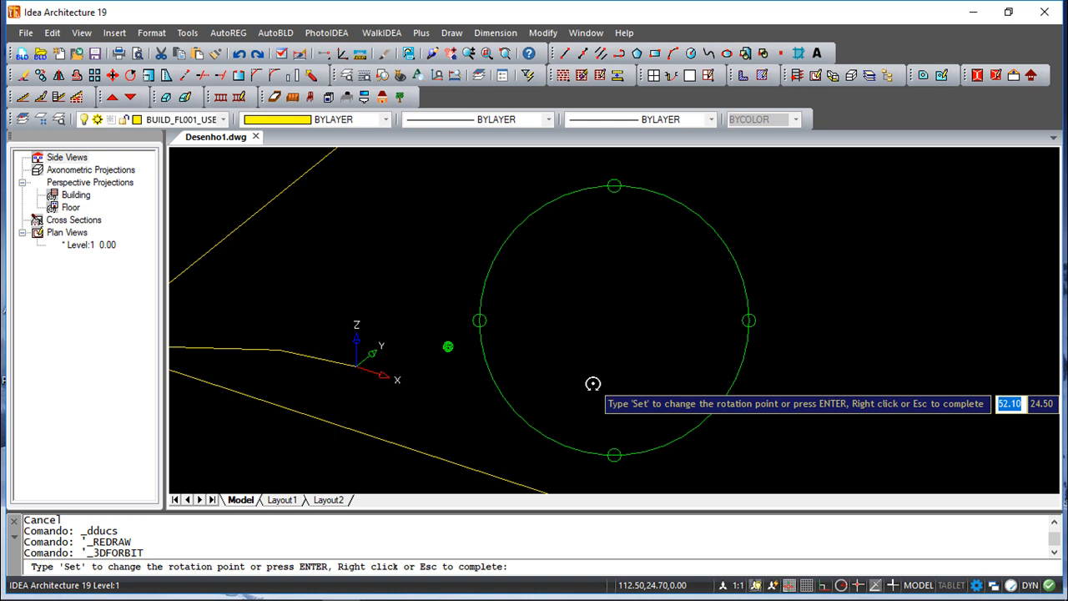
key("Escape")
key("Escape")
key("Escape")
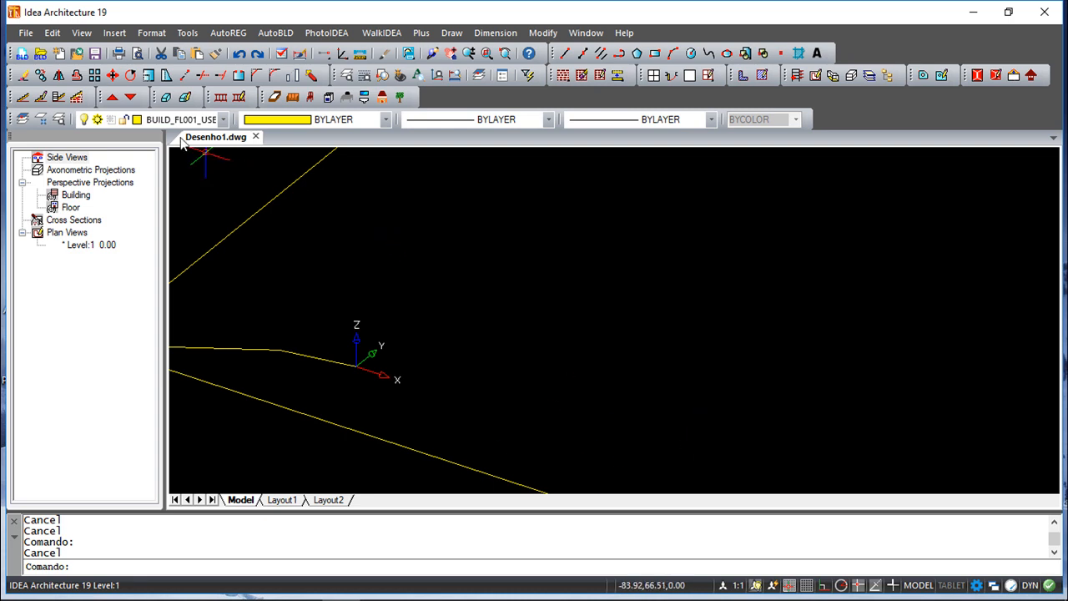
left_click(663, 434)
key("Escape")
key("Escape")
- Set the 3D viewpoint to the Top view
left_click(84, 33)
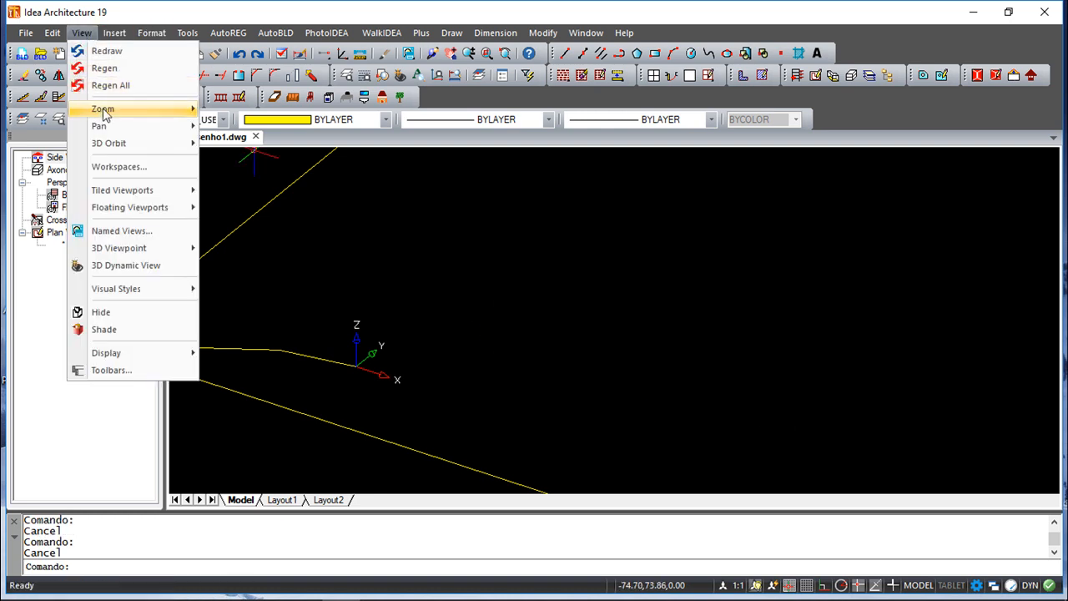
mouse_move(140, 255)
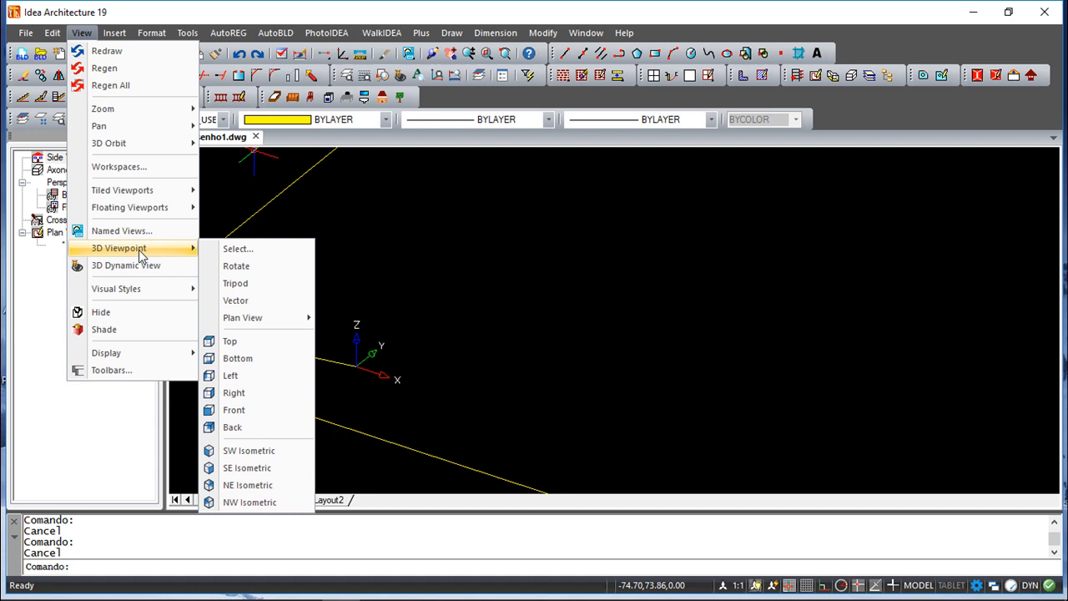
left_click(233, 344)
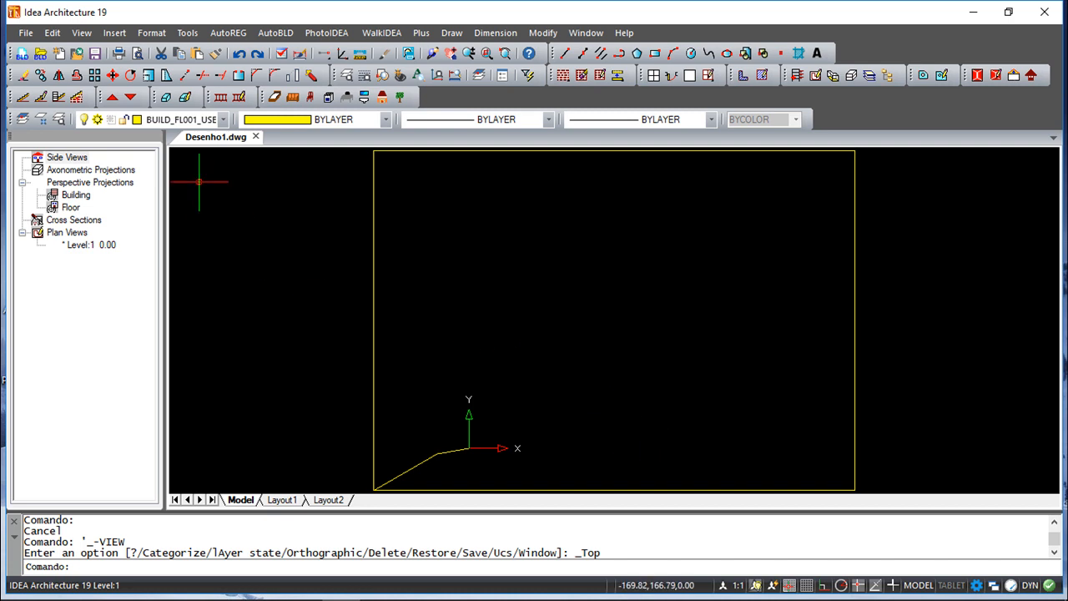
- Split the model space into two tiled viewports with a vertical division
left_click(81, 35)
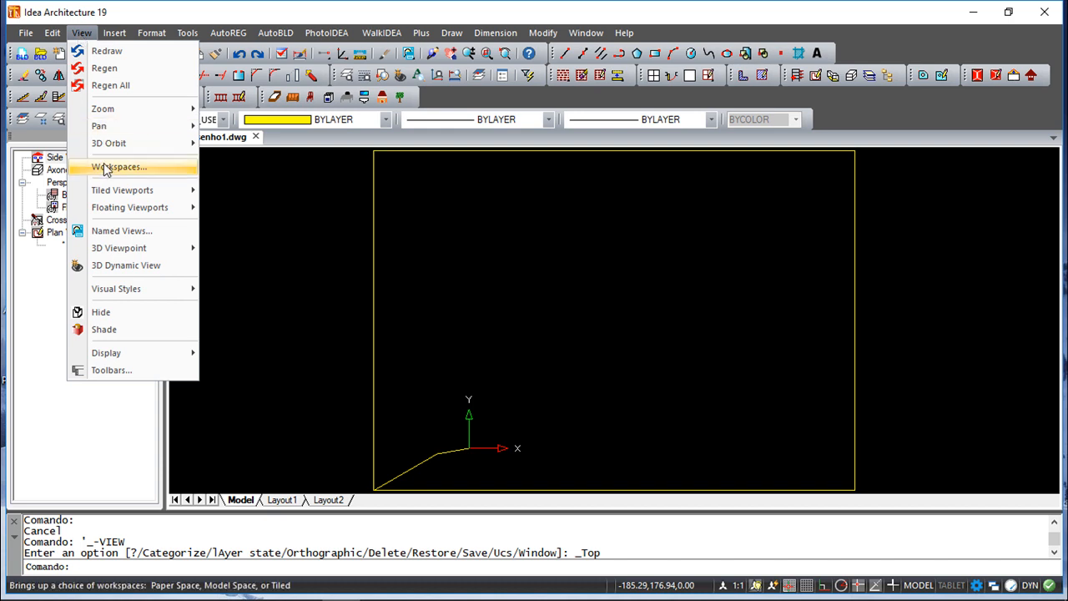
mouse_move(104, 200)
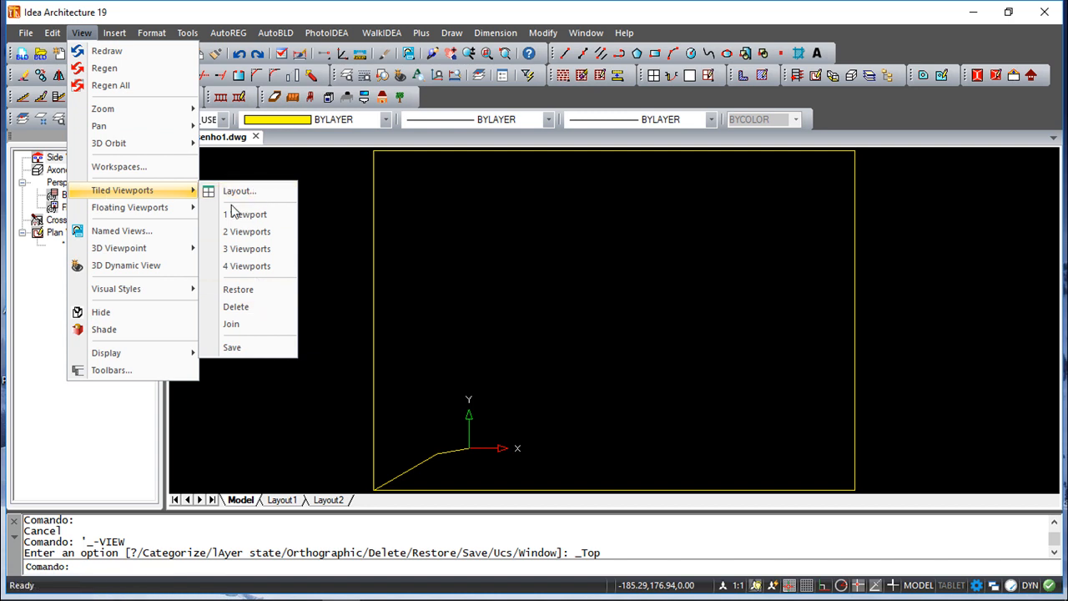
left_click(242, 233)
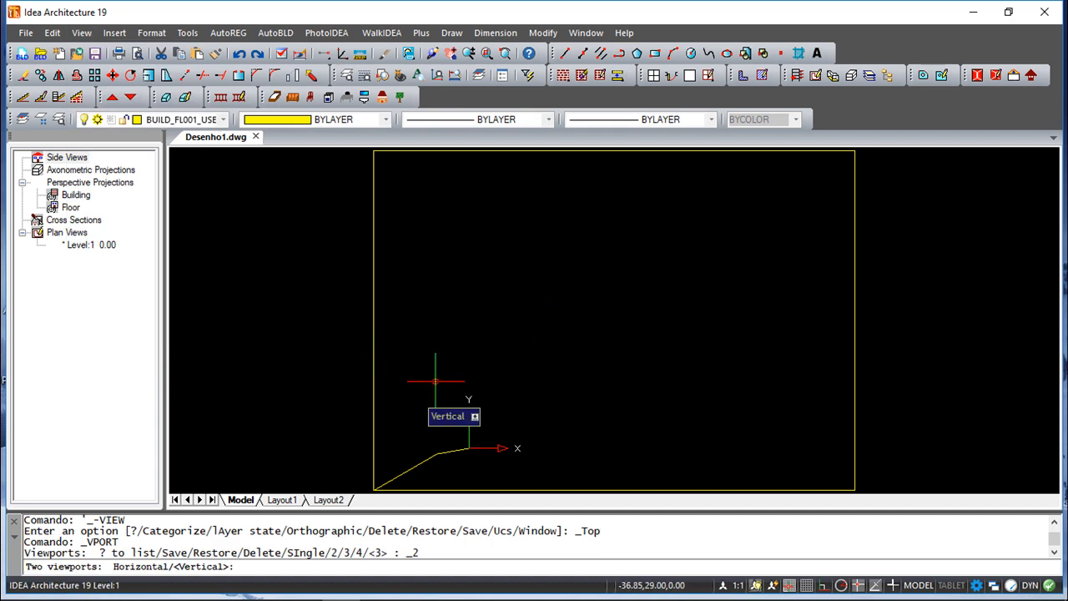
key("Return")
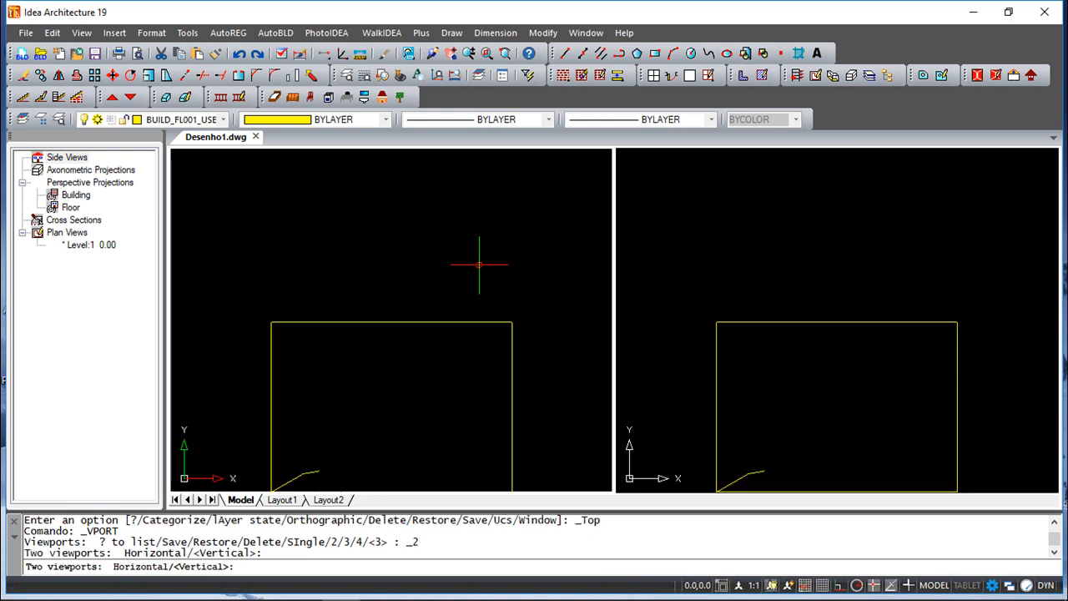
left_click(417, 260)
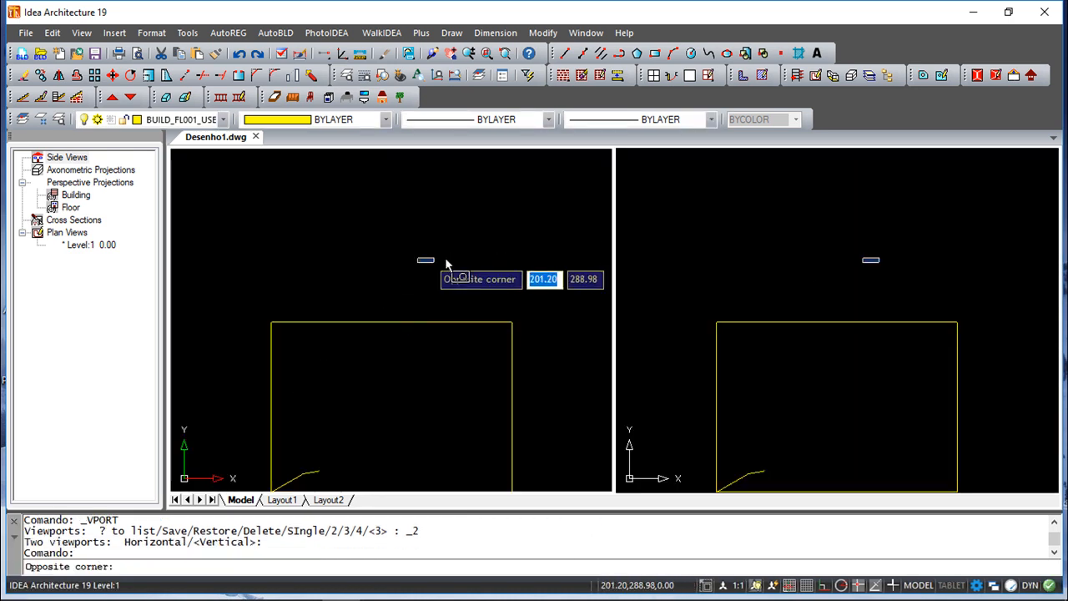
key("Escape")
key("Escape")
- Draw a circle in the left viewport, centred on the free end of the second line near the rectangle's lower-left corner
scroll(444, 262, "up", 1)
scroll(443, 261, "down", 1)
middle_click_drag(394, 300, 412, 221)
scroll(406, 224, "up", 2)
middle_click_drag(429, 329, 384, 281)
scroll(384, 282, "up", 1)
middle_click_drag(274, 316, 318, 242)
mouse_move(266, 336)
middle_mouse_down()
mouse_move(295, 303)
mouse_move(410, 269)
mouse_move(405, 259)
middle_mouse_up()
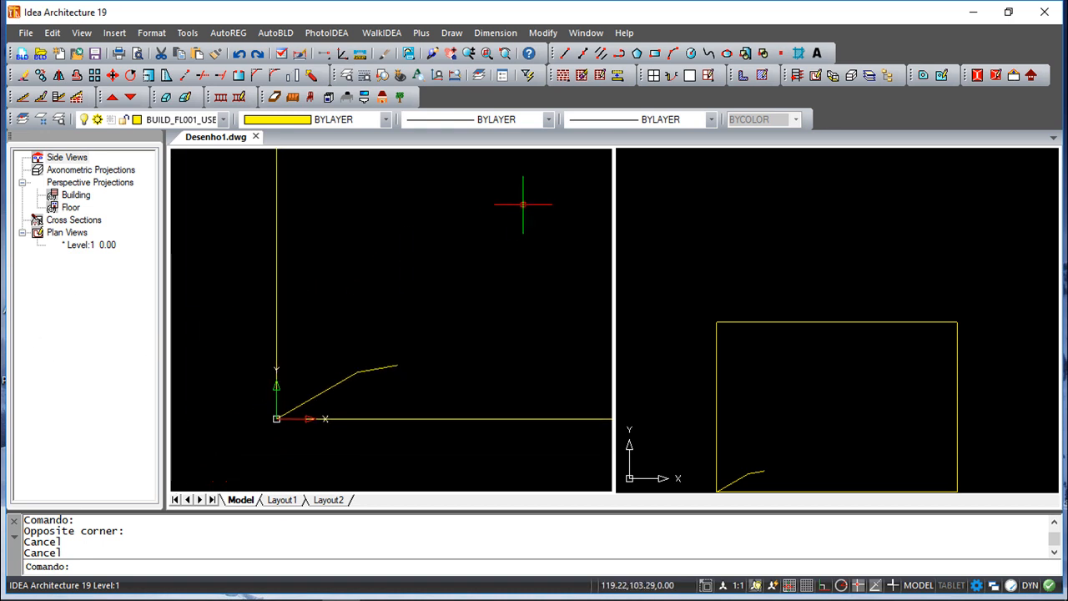
left_click(692, 52)
left_click(397, 365)
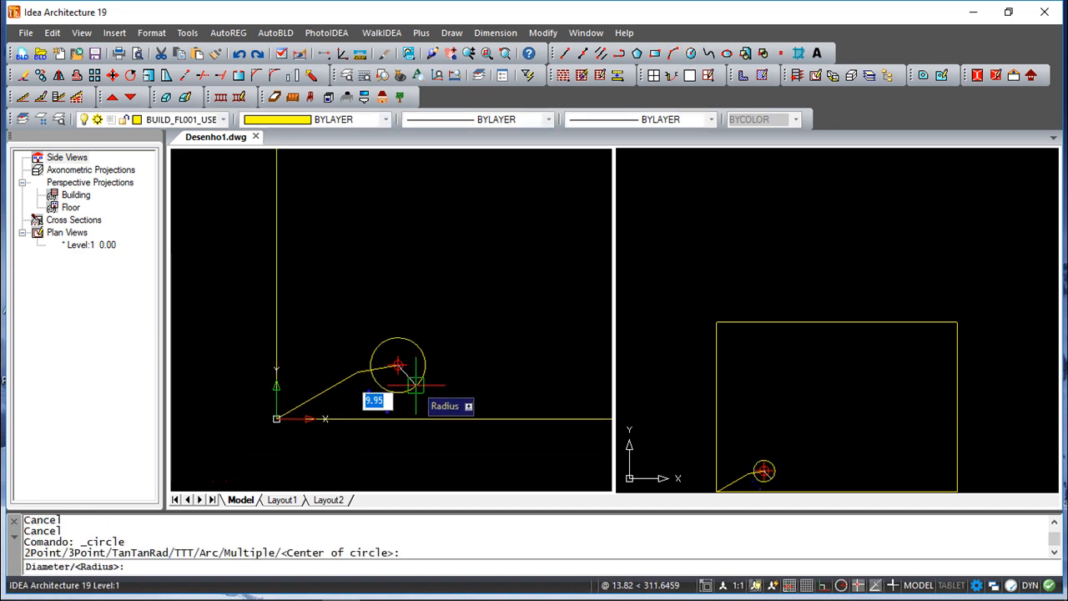
left_click(428, 381)
- Activate the right viewport and enlarge its view around the circle
left_click(851, 385)
scroll(860, 368, "up", 3)
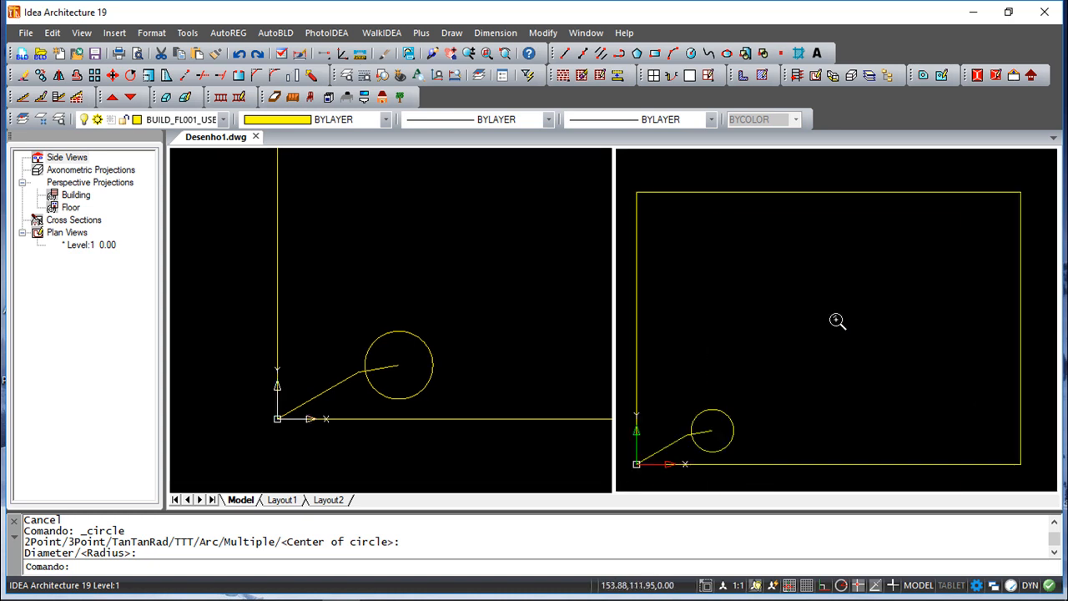
mouse_move(704, 358)
middle_mouse_down()
mouse_move(882, 246)
mouse_move(852, 191)
mouse_move(851, 155)
middle_mouse_up()
scroll(875, 277, "up", 5)
scroll(837, 340, "up", 2)
middle_click_drag(837, 341, 842, 307)
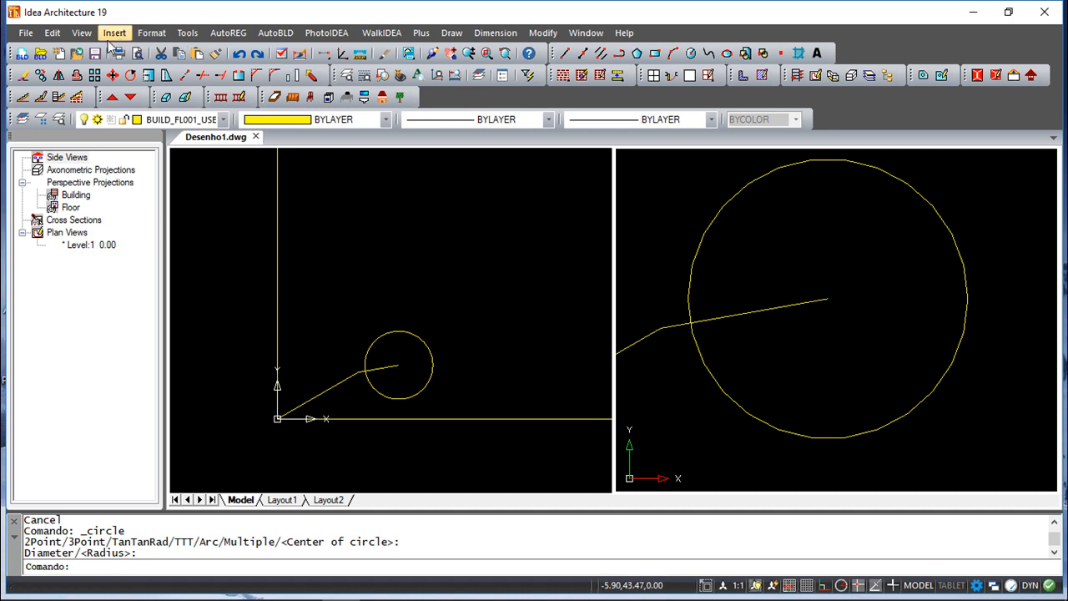
left_click(81, 32)
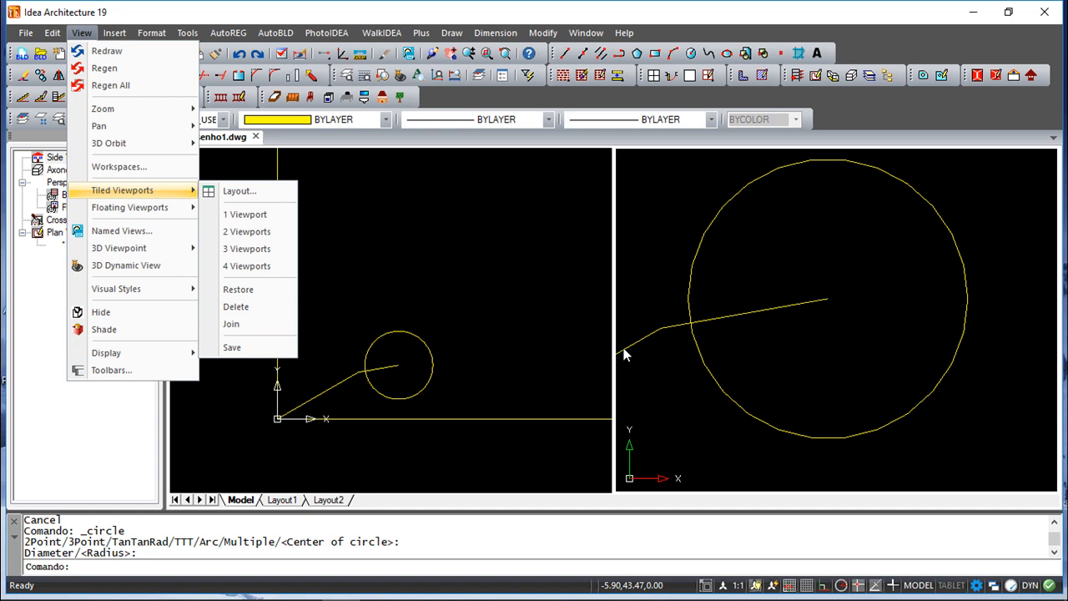
key("Escape")
key("Escape")
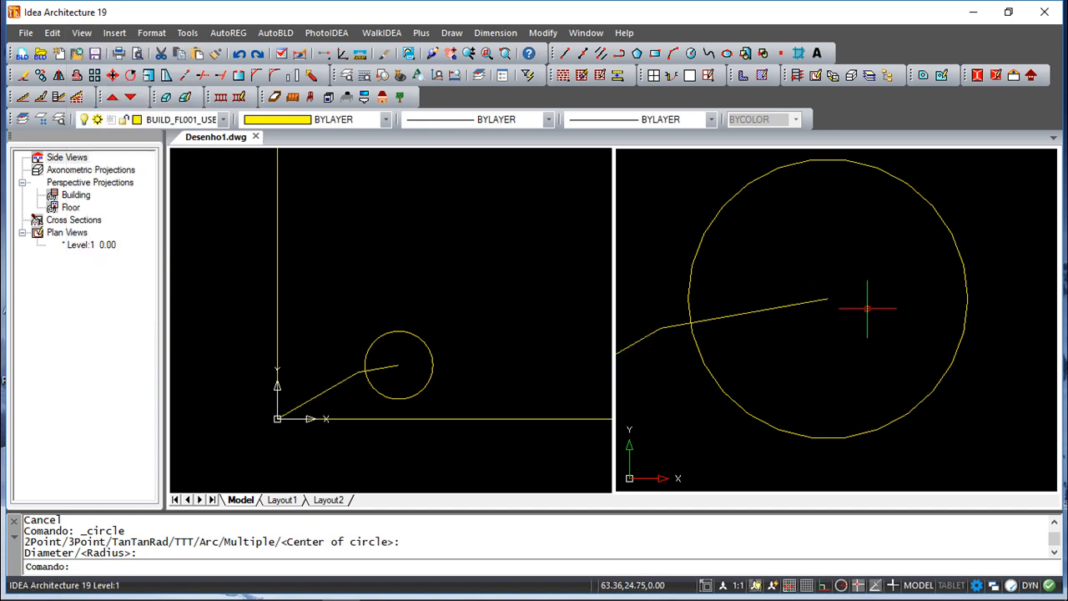